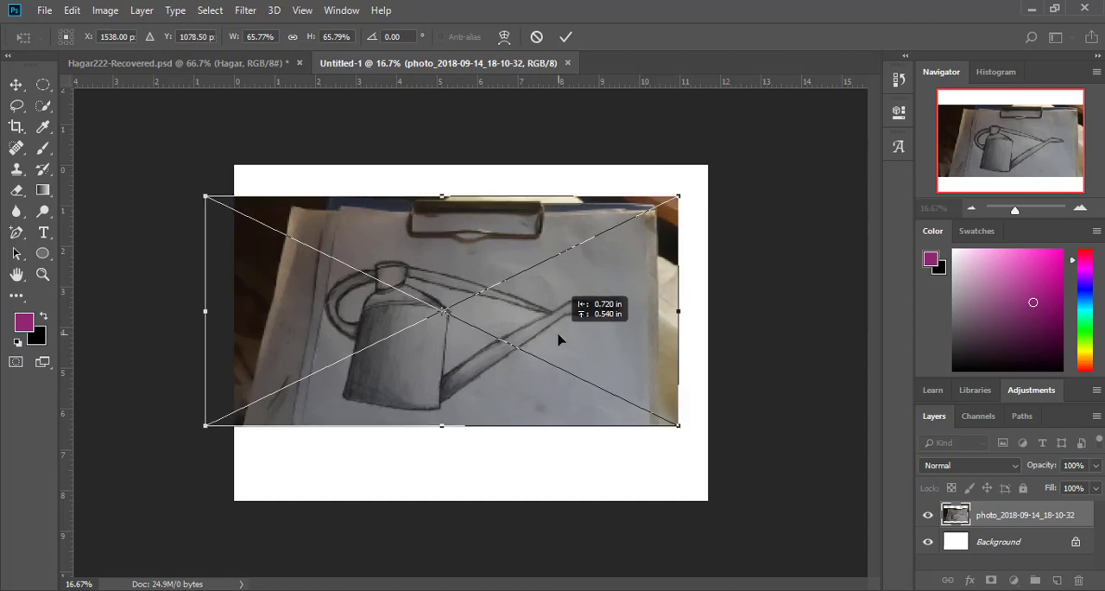
Step: Commit the placed watering can photo on the canvas
click(15, 84)
click(477, 236)
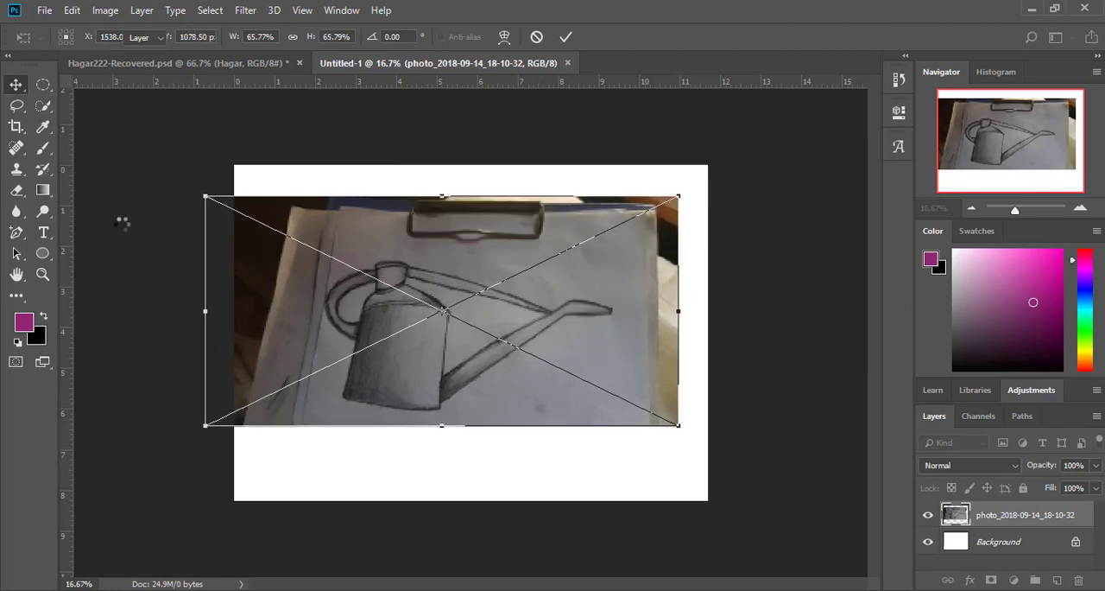
click(16, 126)
click(16, 85)
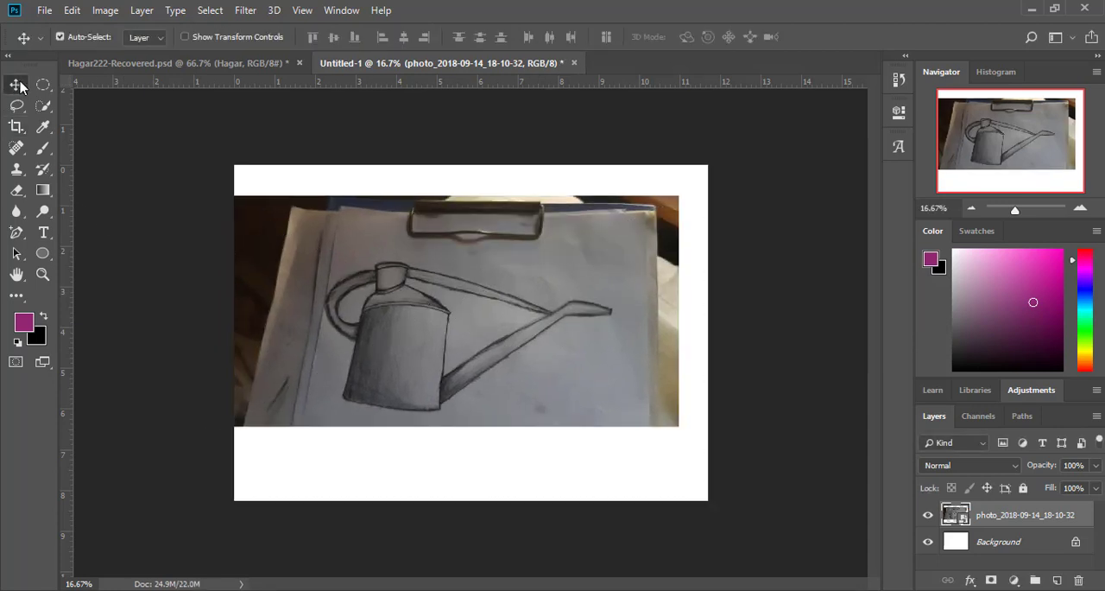
click(43, 84)
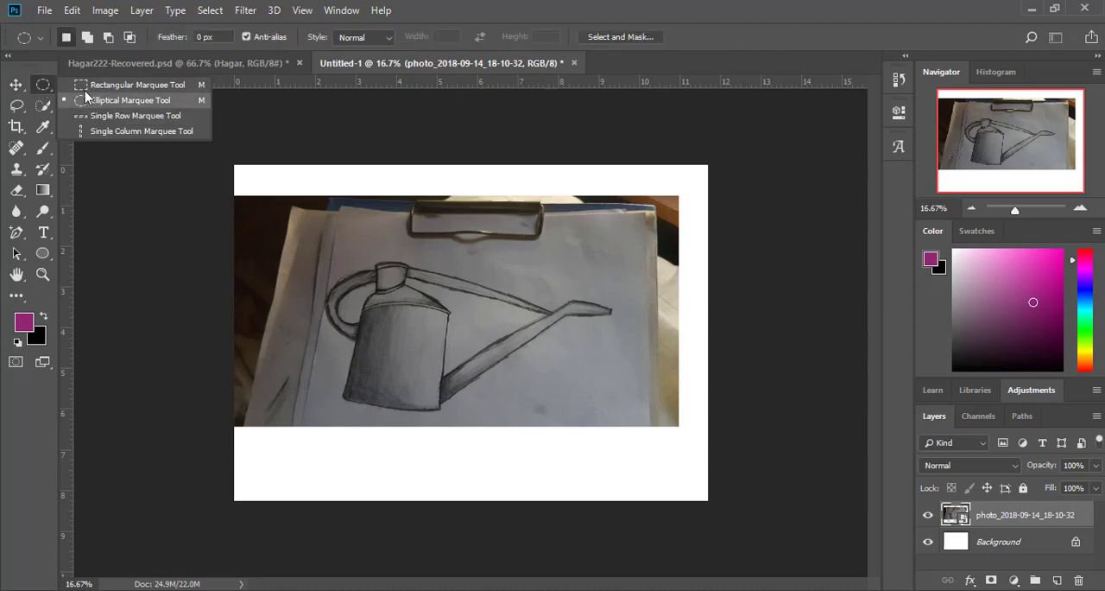
drag(328, 248, 656, 451)
click(656, 454)
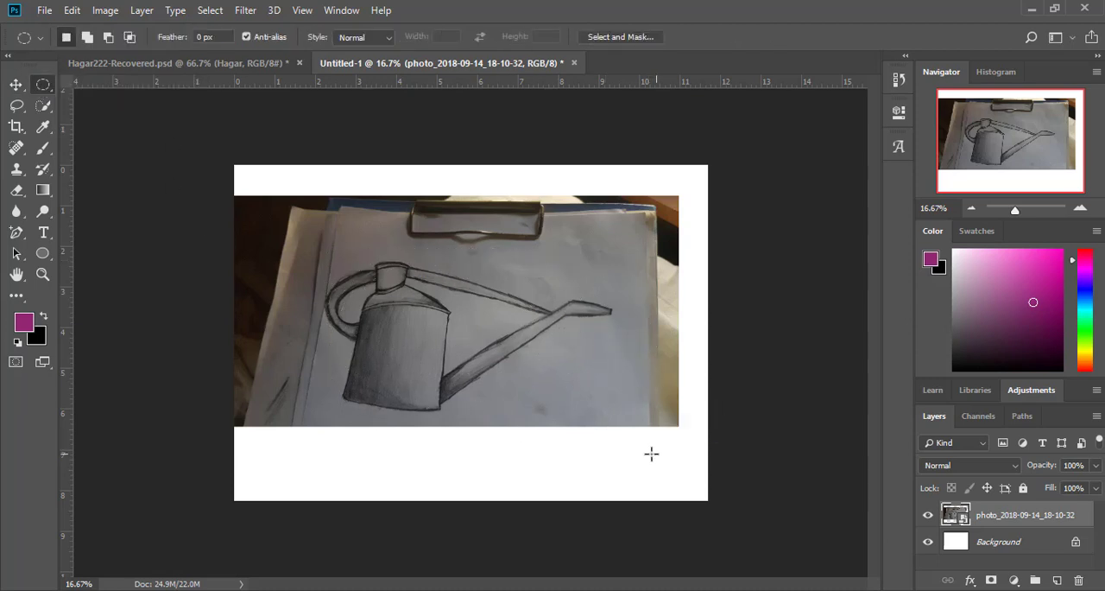
click(556, 403)
Step: Copy a rectangular area around the watering can sketch onto its own layer and delete the original photo layer
click(36, 91)
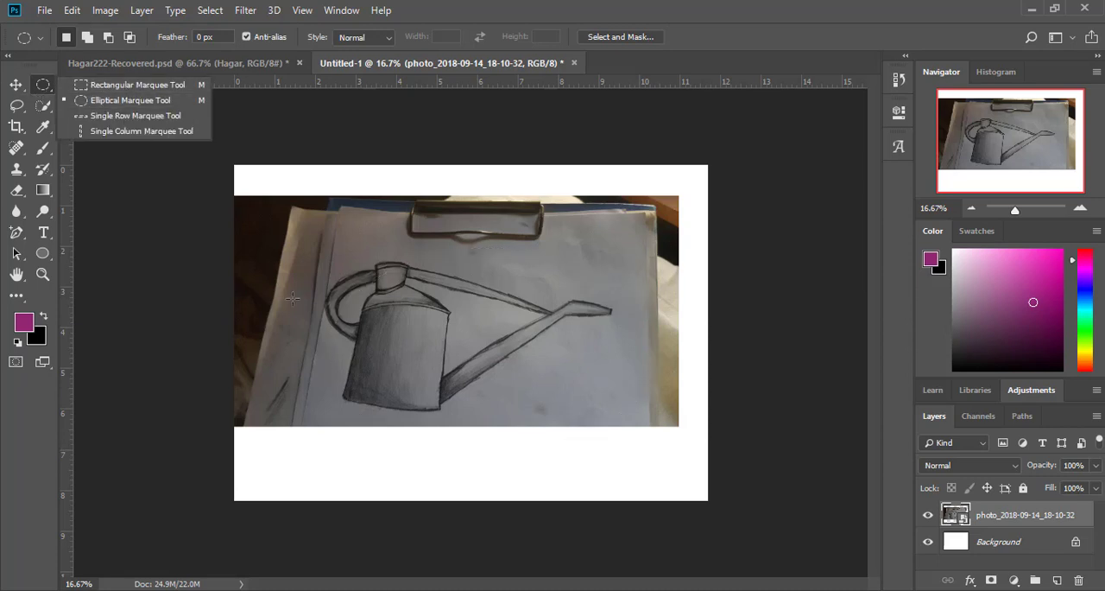
click(129, 85)
drag(330, 241, 648, 429)
drag(588, 359, 570, 354)
drag(1057, 522, 1078, 580)
key(ctrl+v)
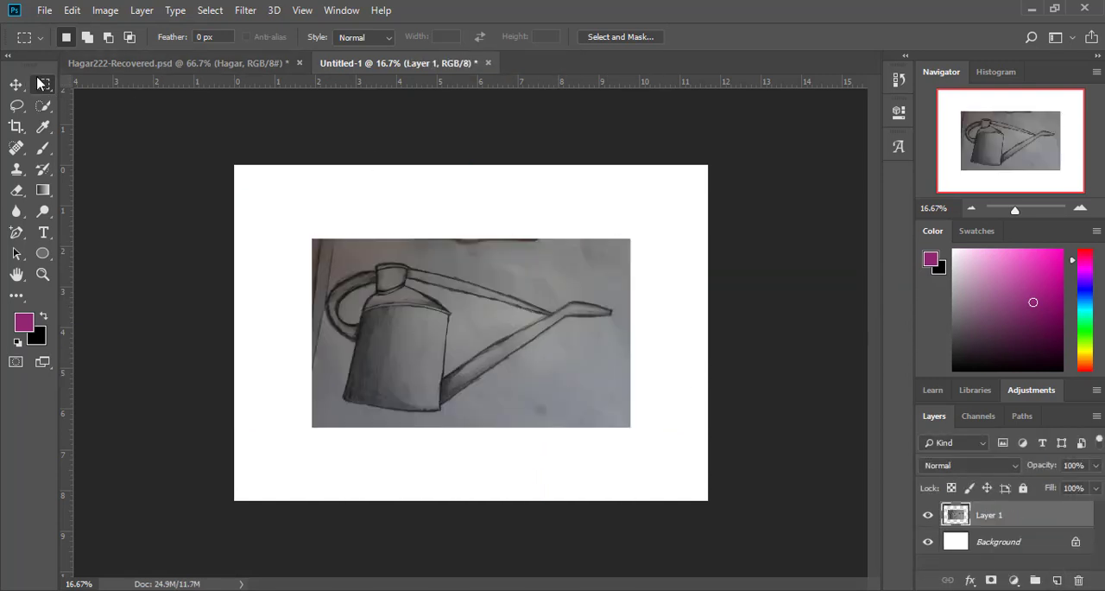
right_click(320, 261)
click(363, 402)
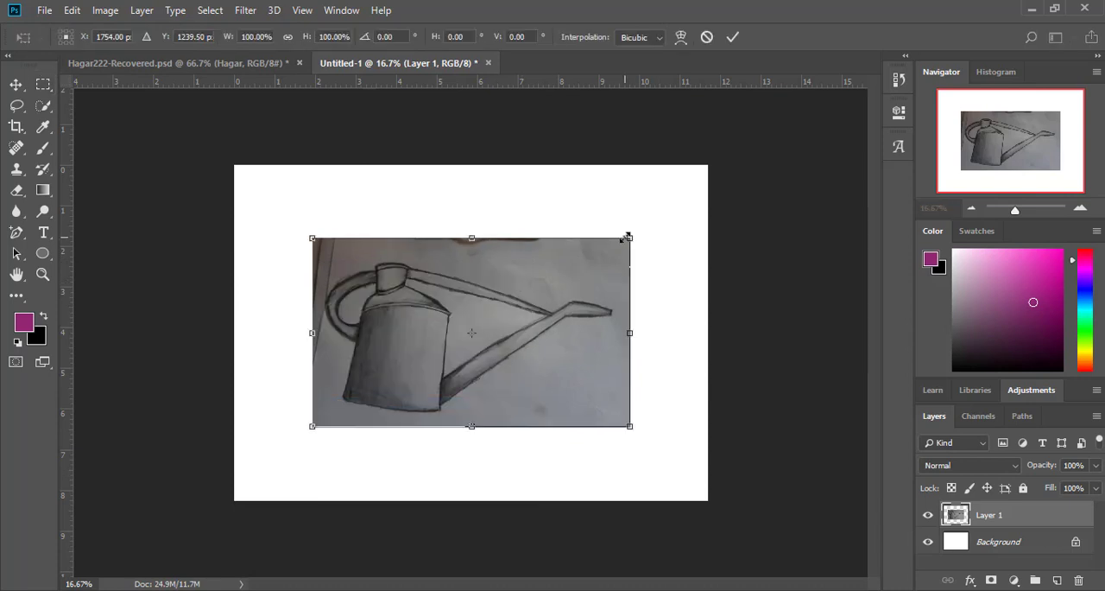
click(17, 84)
Step: Crop the canvas to the edges of the pasted watering can sketch, cutting off the surrounding white area
click(17, 127)
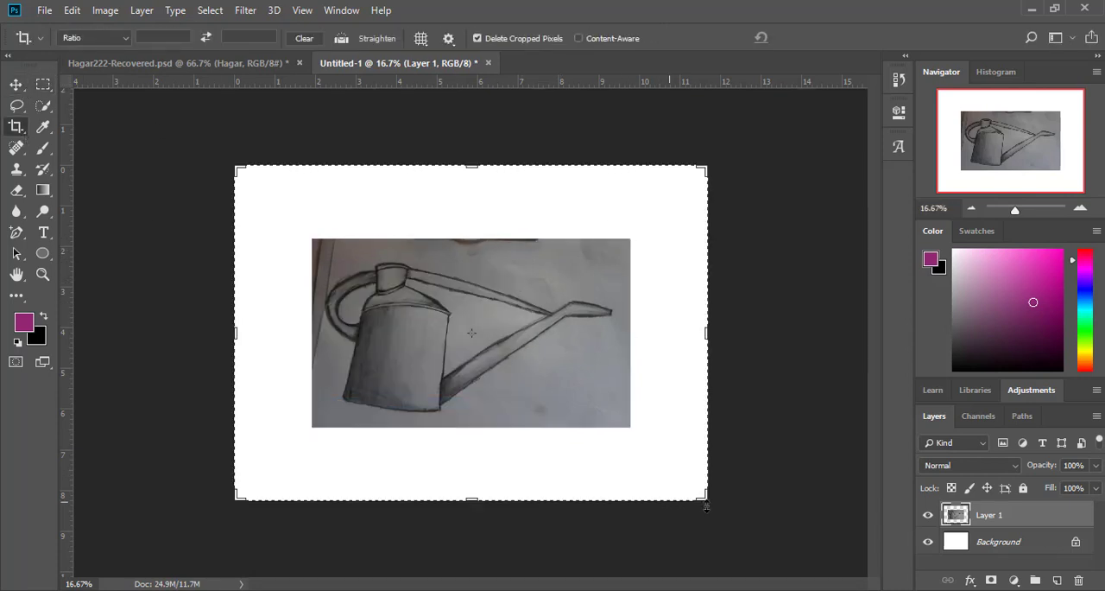
drag(708, 502, 649, 458)
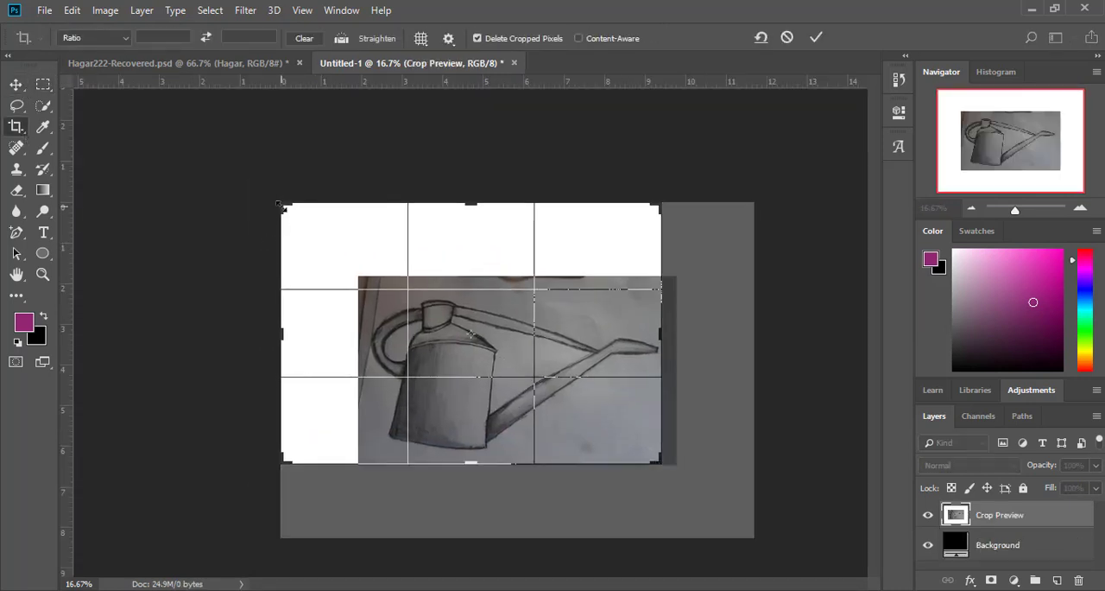
drag(275, 200, 317, 239)
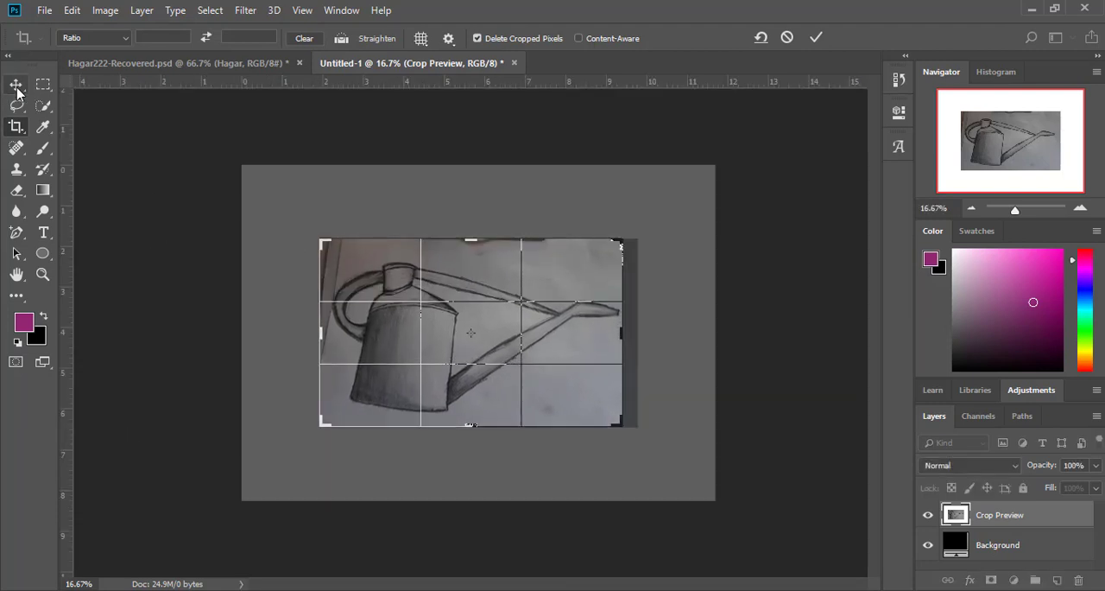
click(1080, 208)
click(1081, 208)
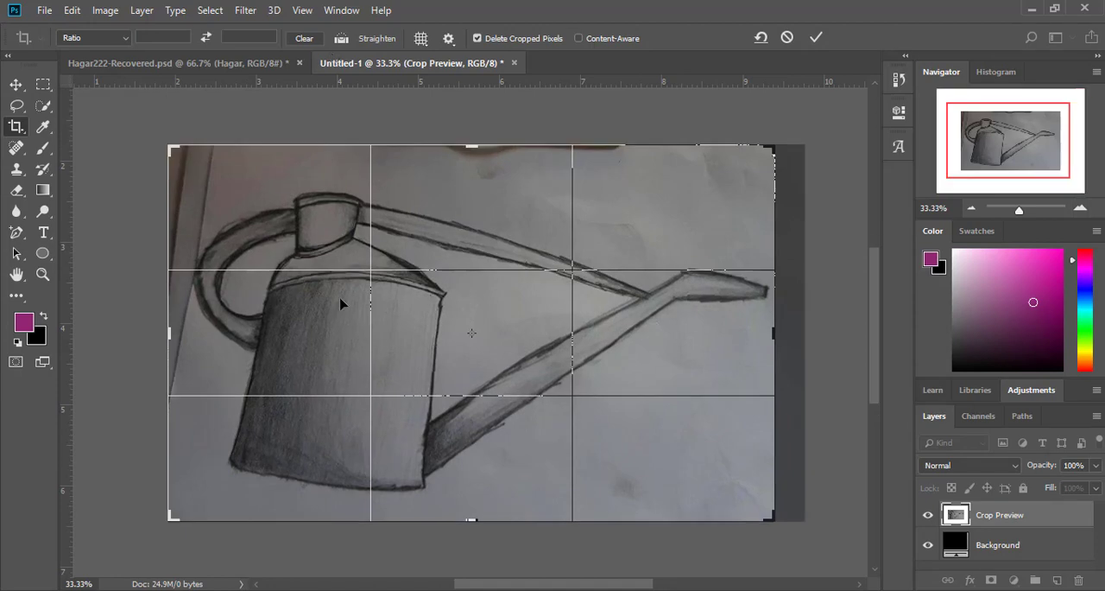
key(Return)
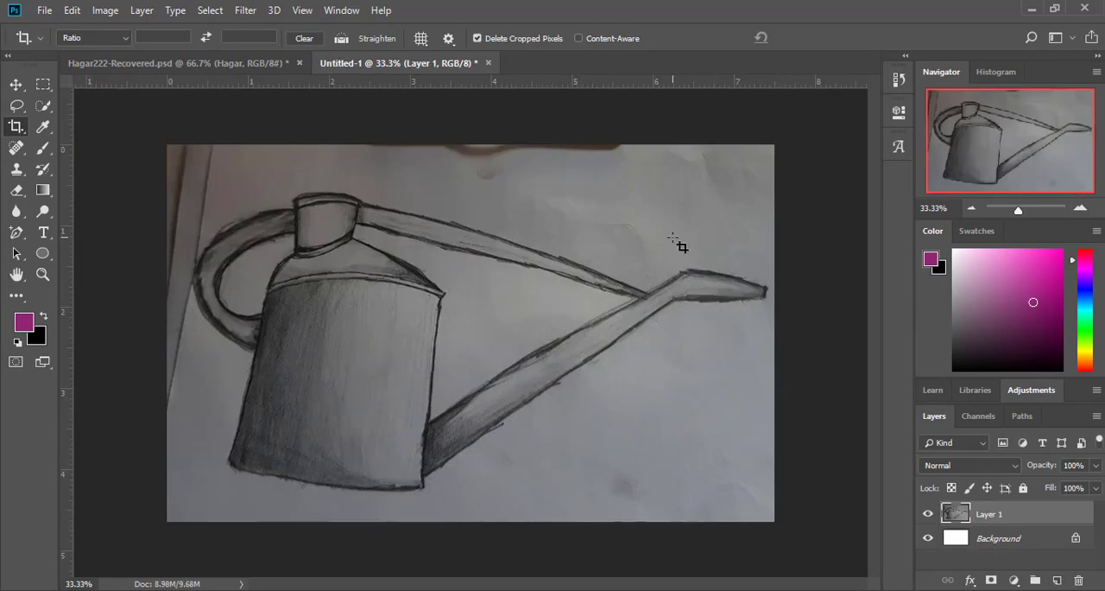
Step: Switch to the Pen tool in Shape mode and set the fill to light grey
click(15, 232)
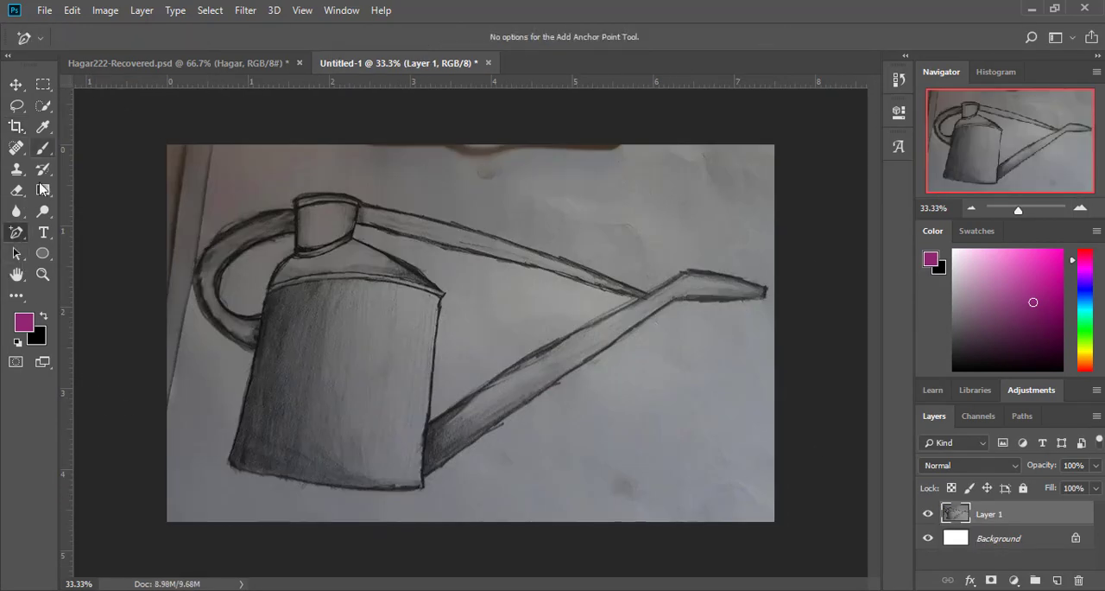
right_click(16, 231)
click(69, 228)
click(79, 38)
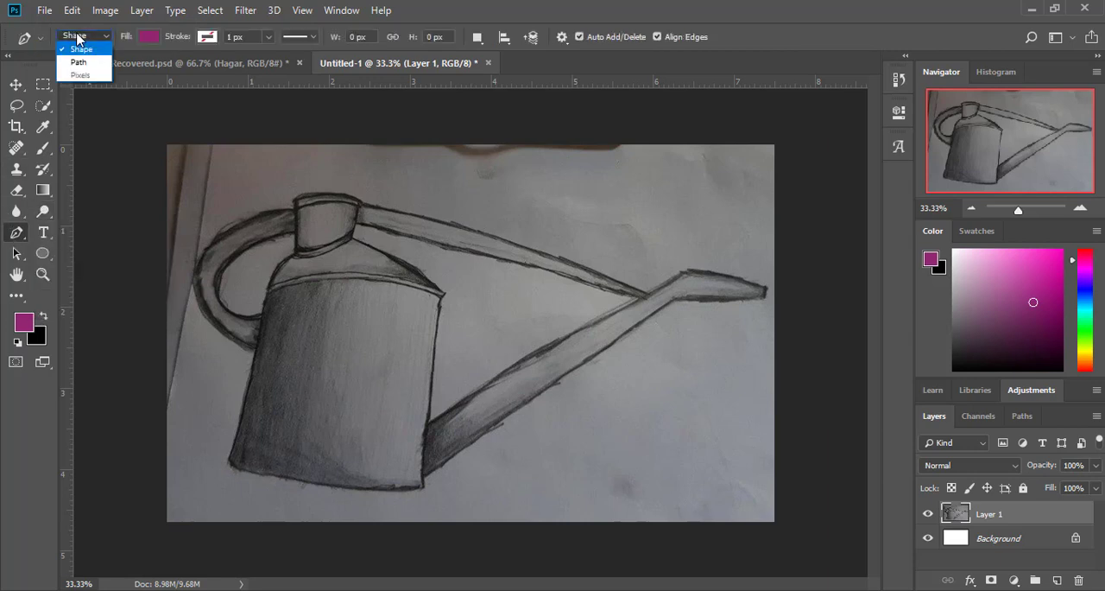
click(85, 37)
click(154, 41)
click(143, 40)
click(140, 41)
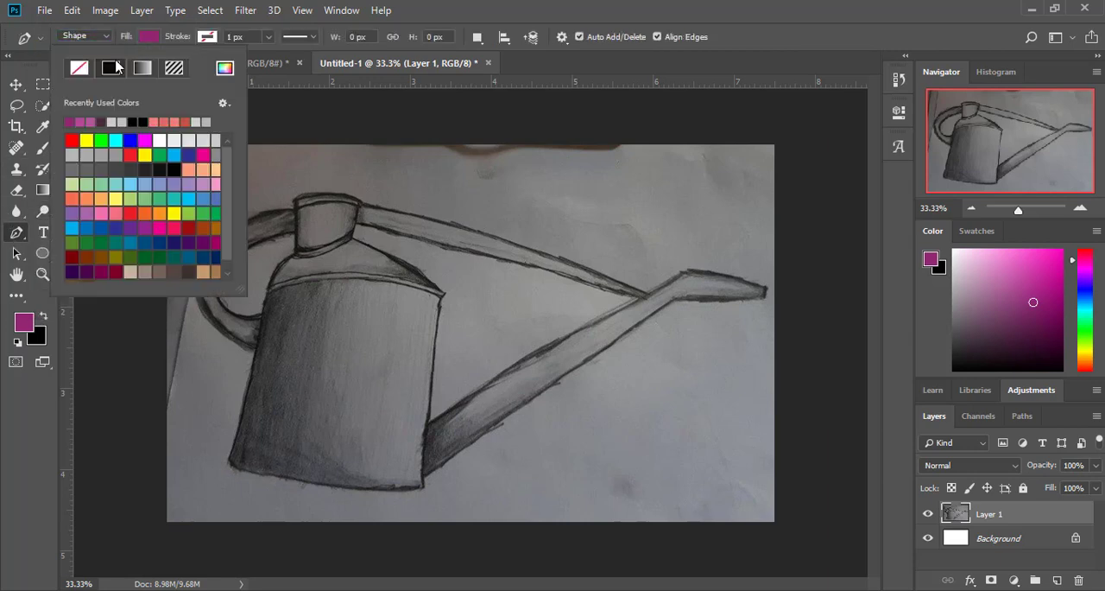
double_click(134, 124)
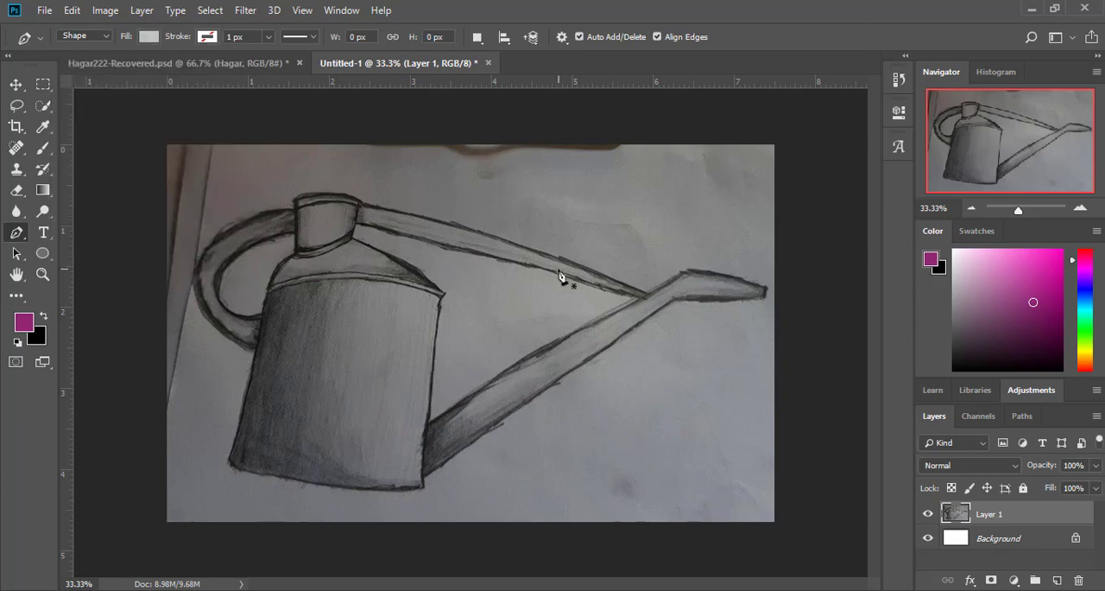
Step: Trace the right side and curved base of the watering can's body, bending the base segment to follow the sketch
click(441, 299)
click(423, 485)
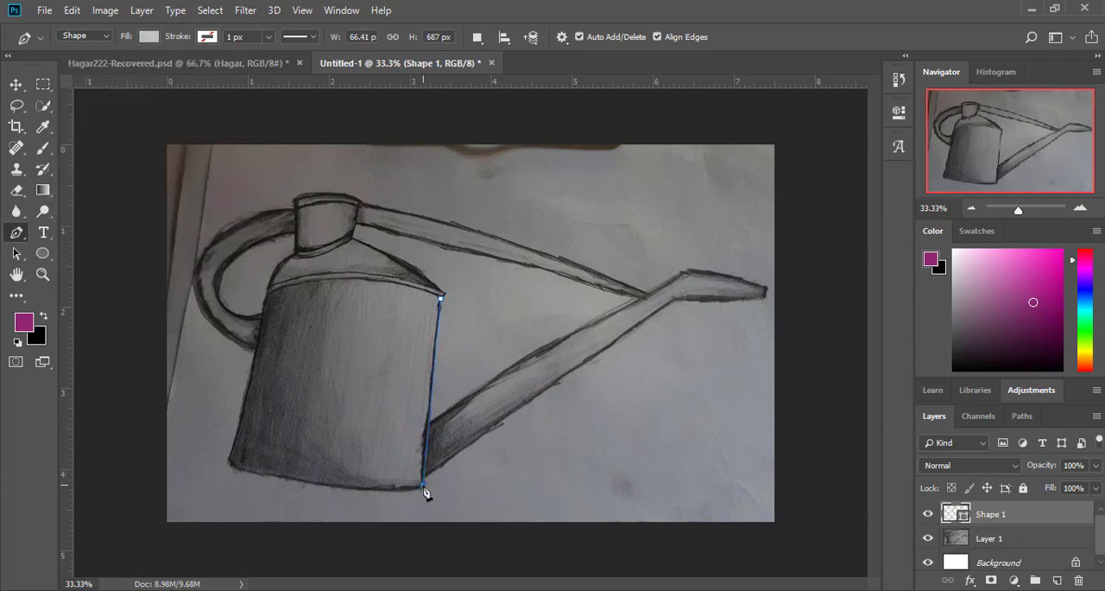
click(229, 461)
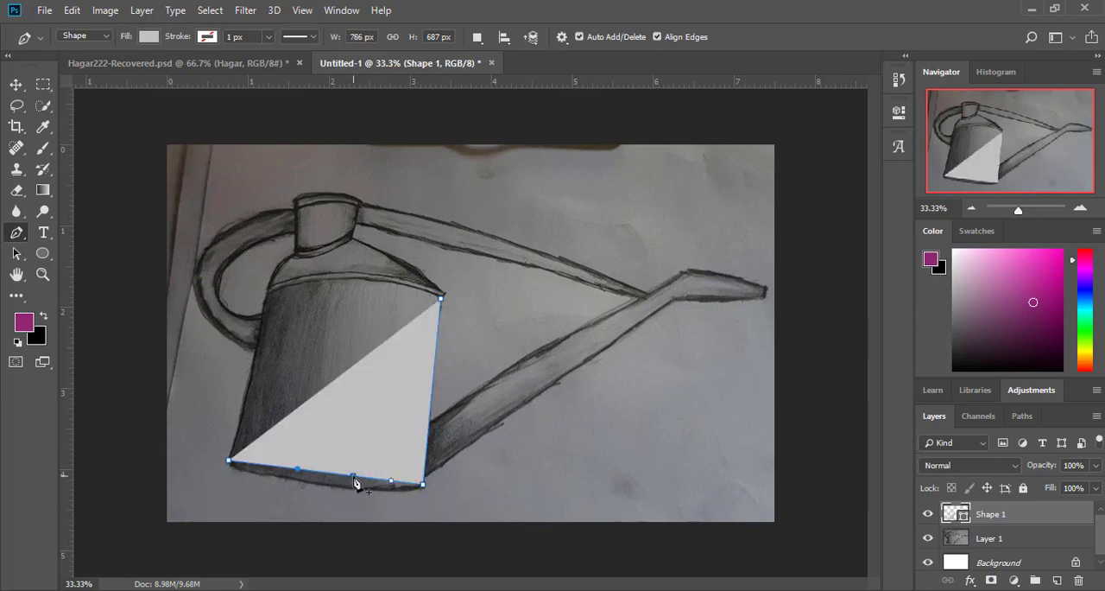
mouse_move(354, 482)
mouse_down()
mouse_move(314, 488)
mouse_move(349, 501)
mouse_up()
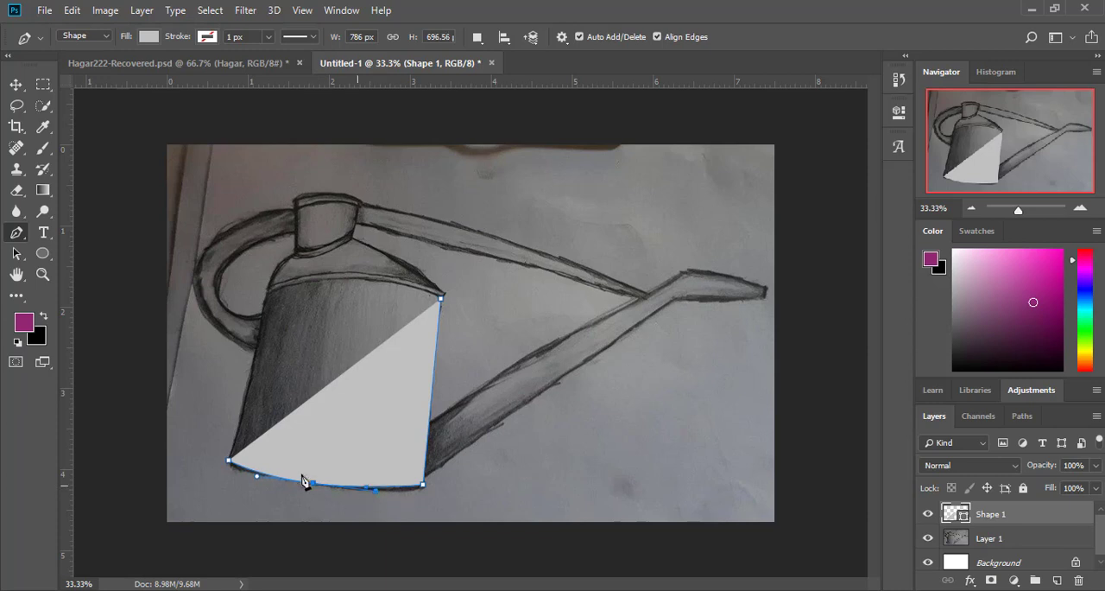
drag(257, 476, 235, 474)
Step: Close the body shape along the left side and top, curve its top edge and align its upper-right corner with the sketch
click(268, 294)
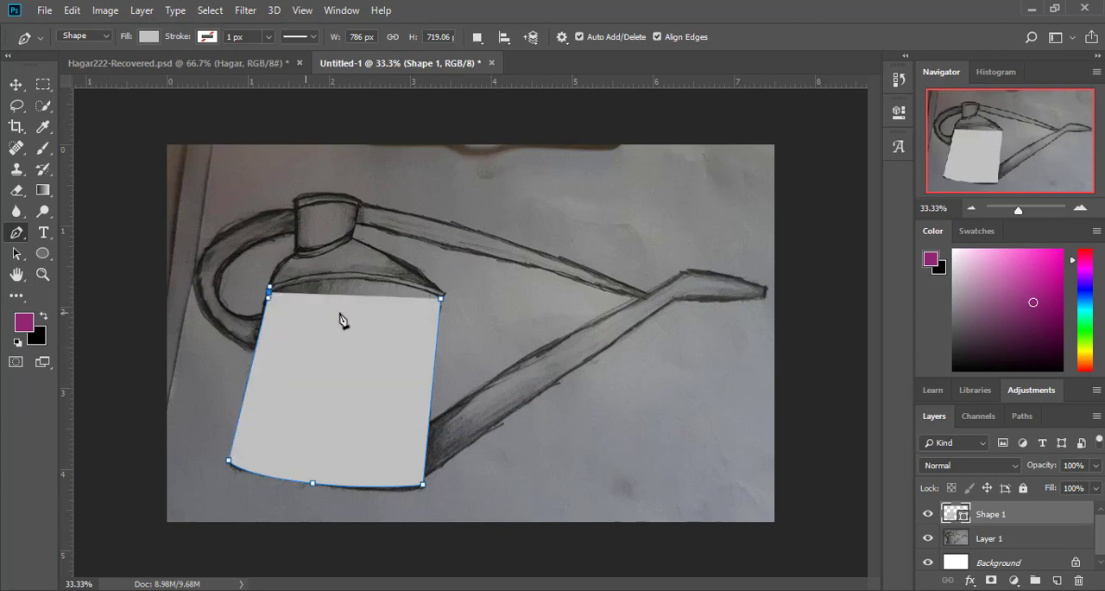
click(441, 299)
click(364, 294)
drag(366, 297, 357, 281)
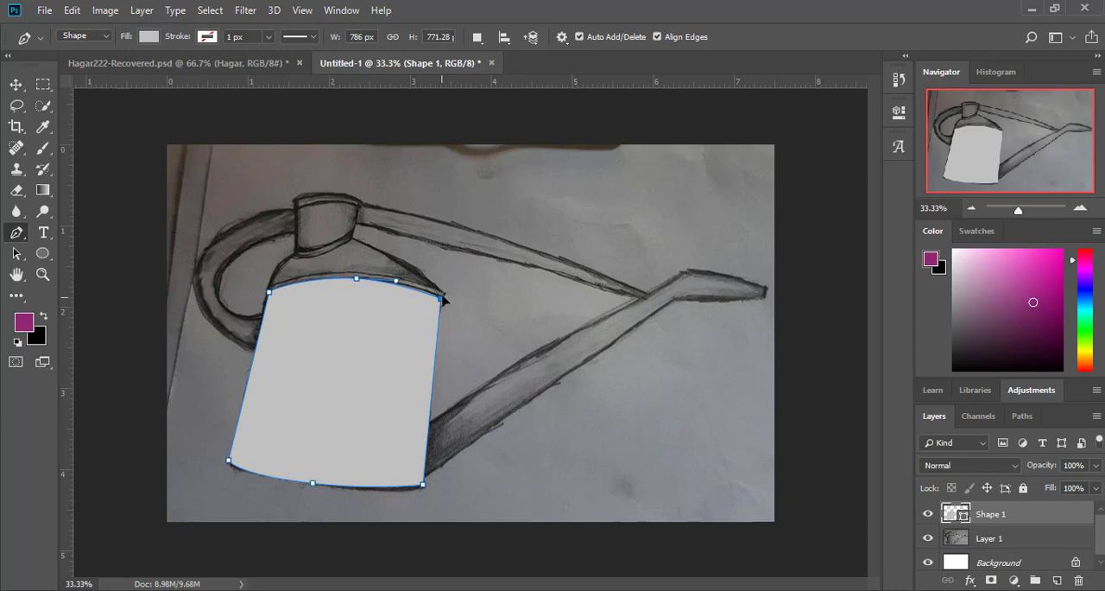
drag(443, 299, 445, 295)
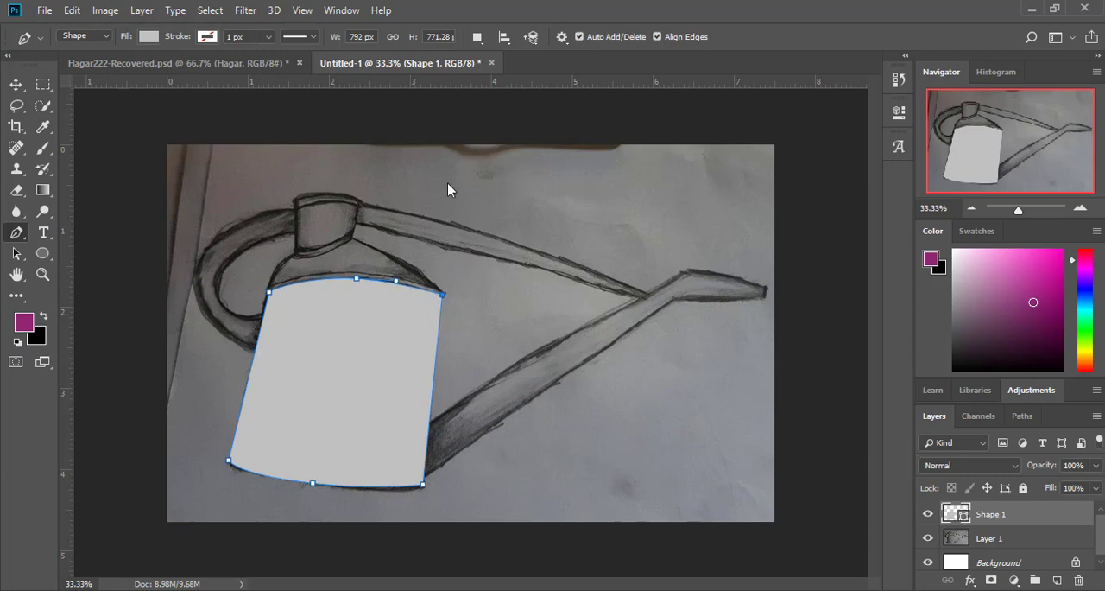
Step: Recolour the body shape black and lower its layer opacity to 9%
double_click(956, 514)
drag(744, 304, 881, 425)
click(1072, 214)
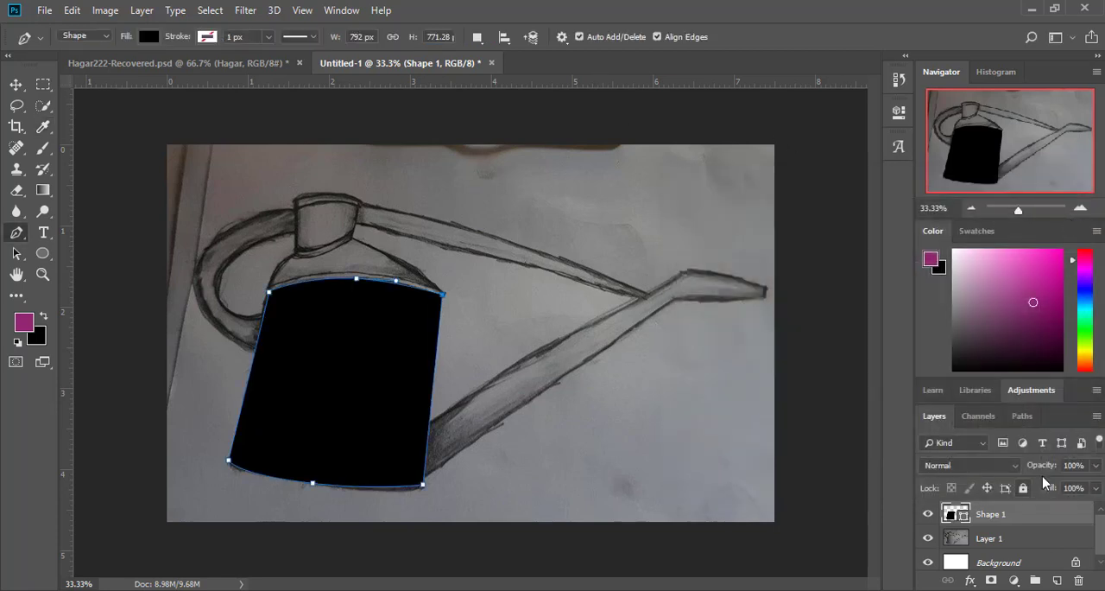
click(1095, 465)
drag(1057, 488, 1026, 488)
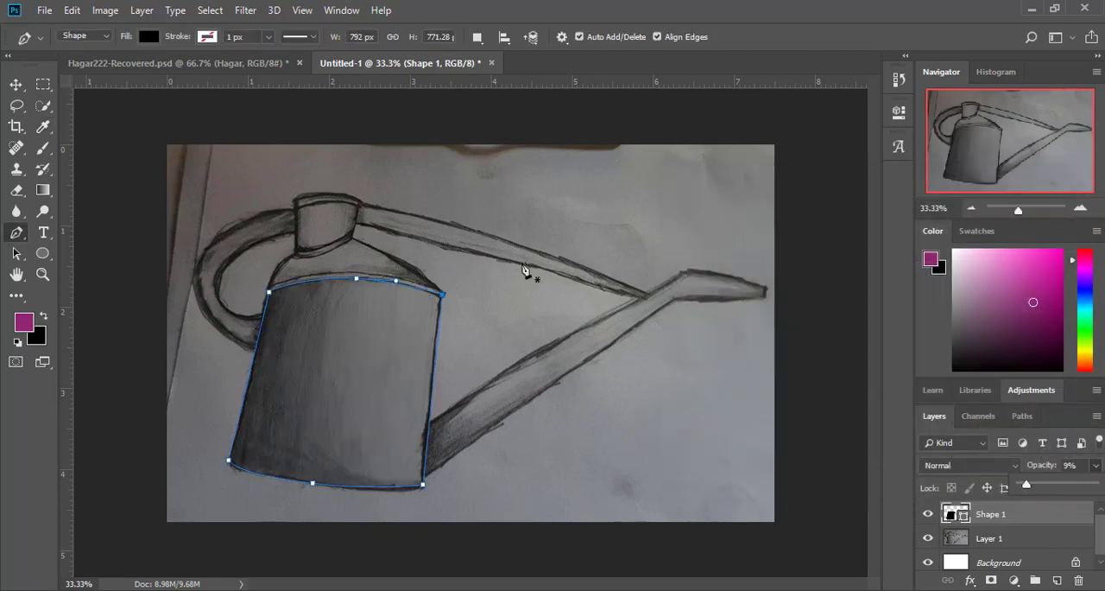
Step: Set the path operation to Exclude Overlapping Shapes for drawing an inner contour in the body
click(477, 37)
click(505, 105)
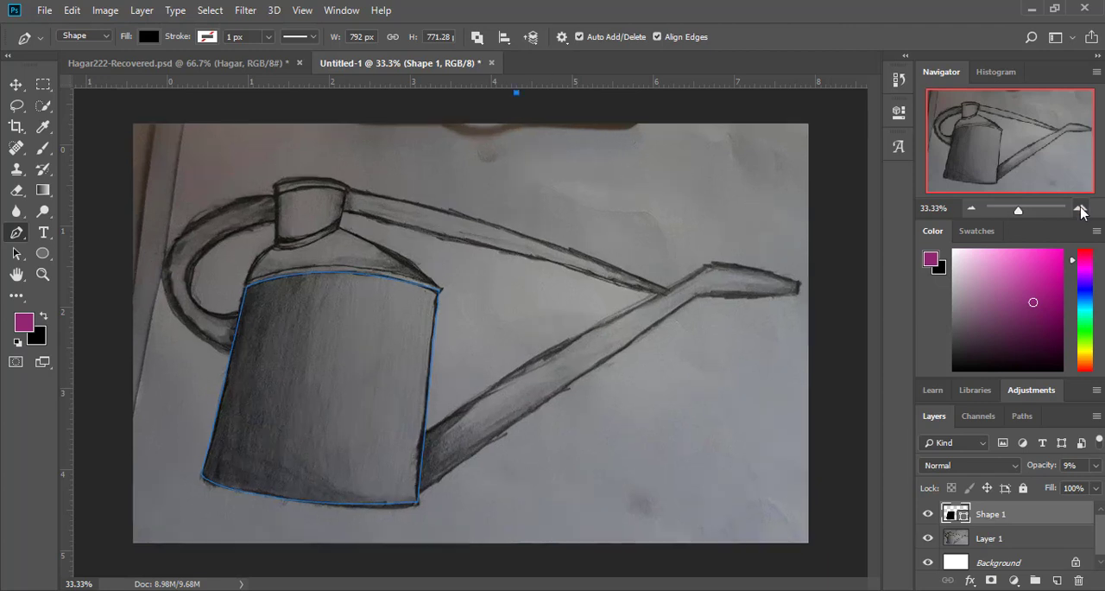
click(1082, 211)
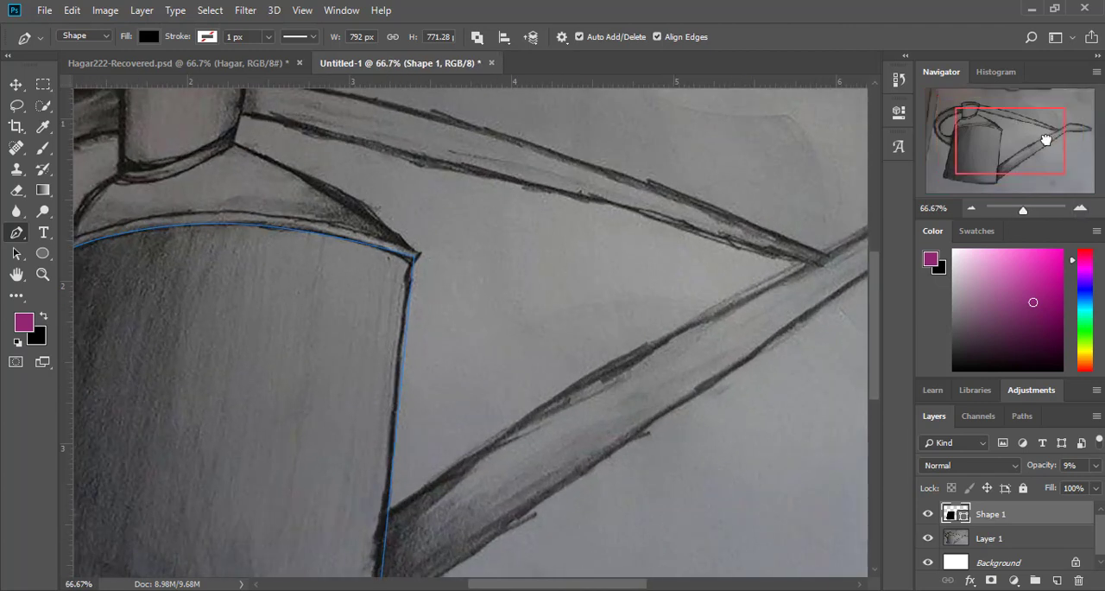
drag(1047, 140, 1023, 140)
drag(605, 270, 606, 272)
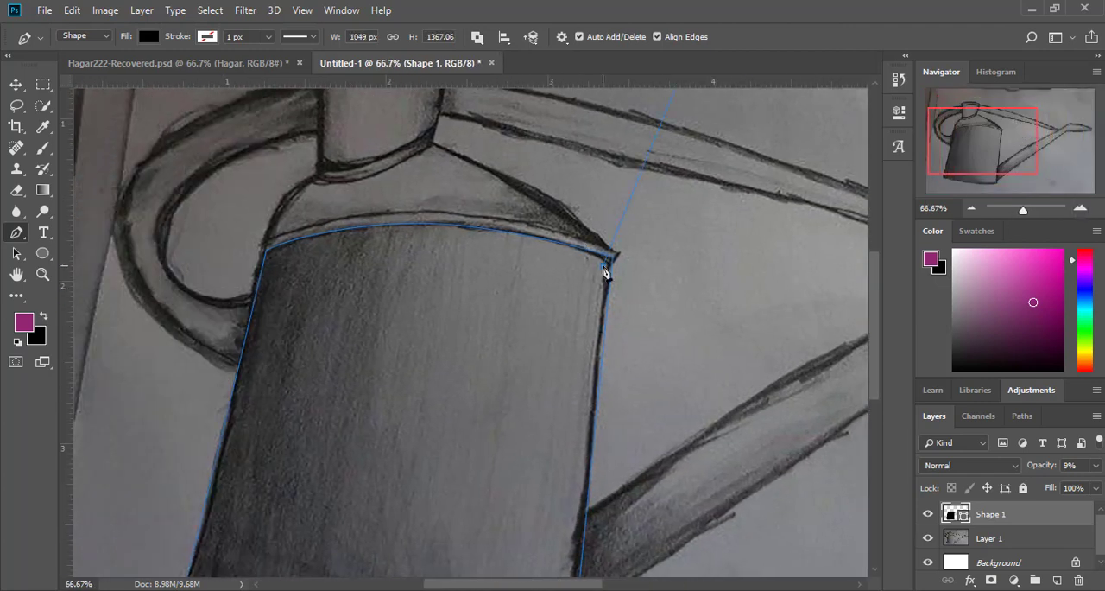
key(ctrl+z)
key(ctrl+shift+z)
drag(1009, 129, 1004, 91)
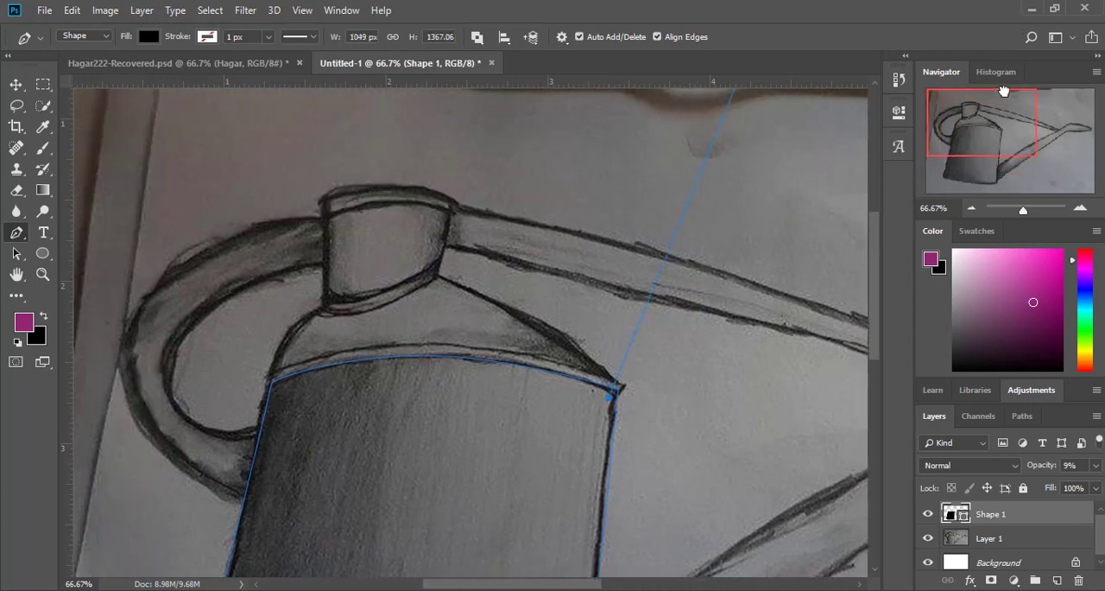
key(ctrl+z)
Step: Draw the top edge of an inner contour just inside the body outline and curve it parallel to the outer edge
click(606, 399)
click(278, 389)
click(491, 396)
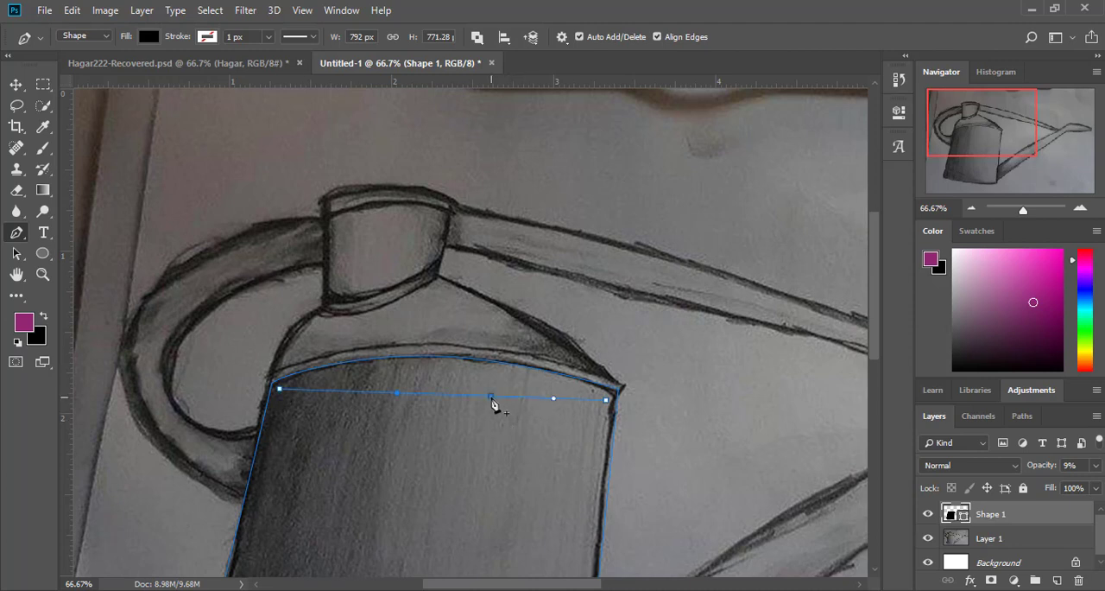
drag(491, 399, 465, 363)
drag(371, 359, 329, 358)
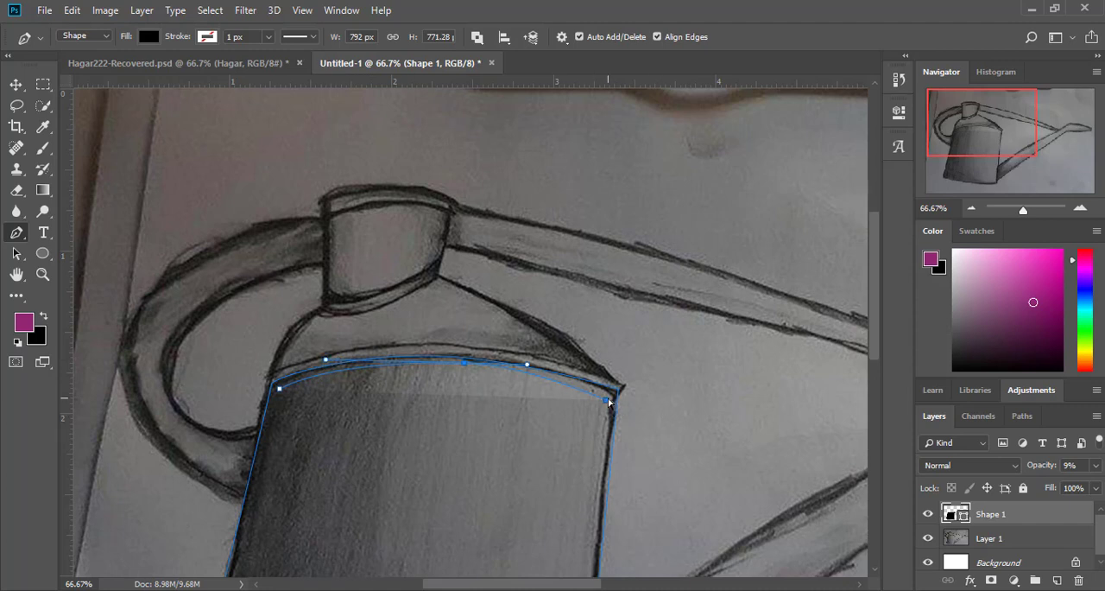
Step: Draw the left and bottom edges of the body's inner contour, curve the bottom parallel to the outline and close the contour
scroll(611, 398, down, 5)
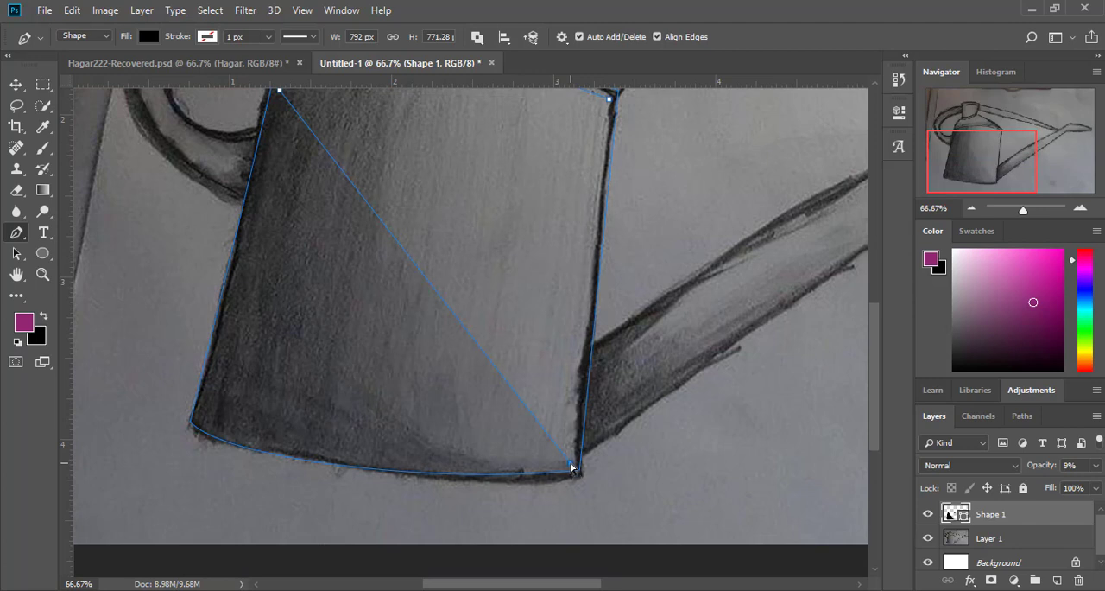
click(202, 412)
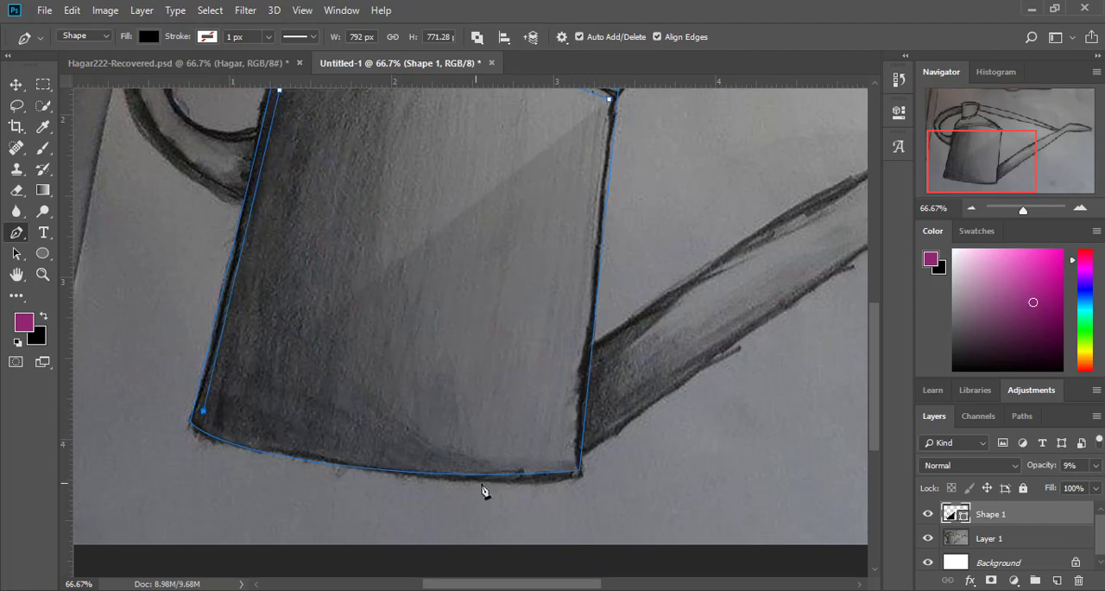
click(570, 460)
drag(417, 440, 324, 454)
drag(404, 468, 512, 481)
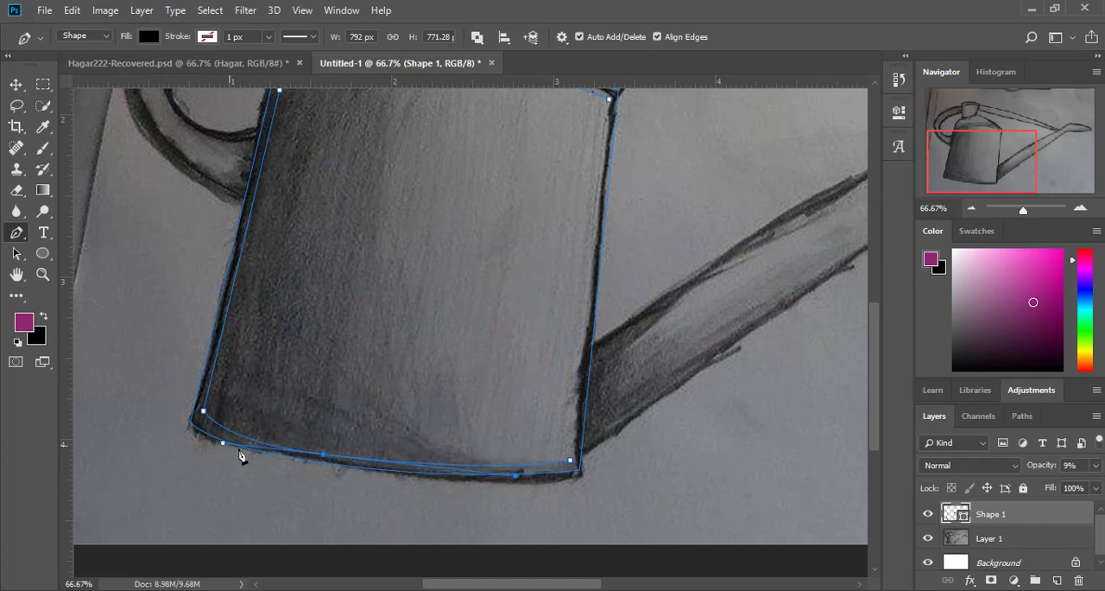
drag(223, 445, 204, 443)
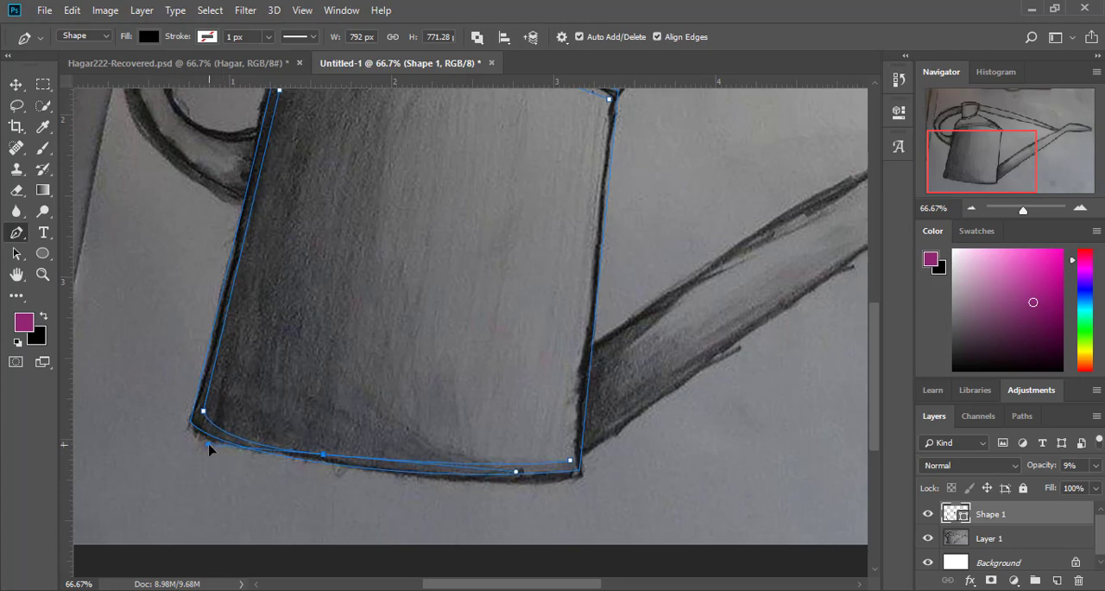
scroll(576, 278, up, 5)
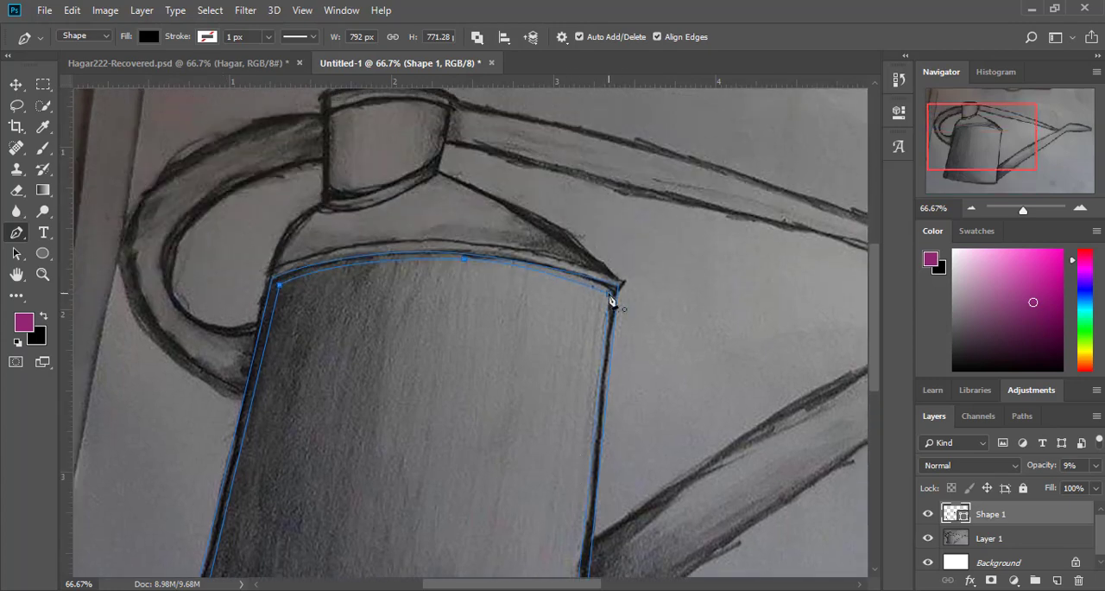
Step: Raise the body shape's layer opacity to 100%
scroll(620, 390, down, 4)
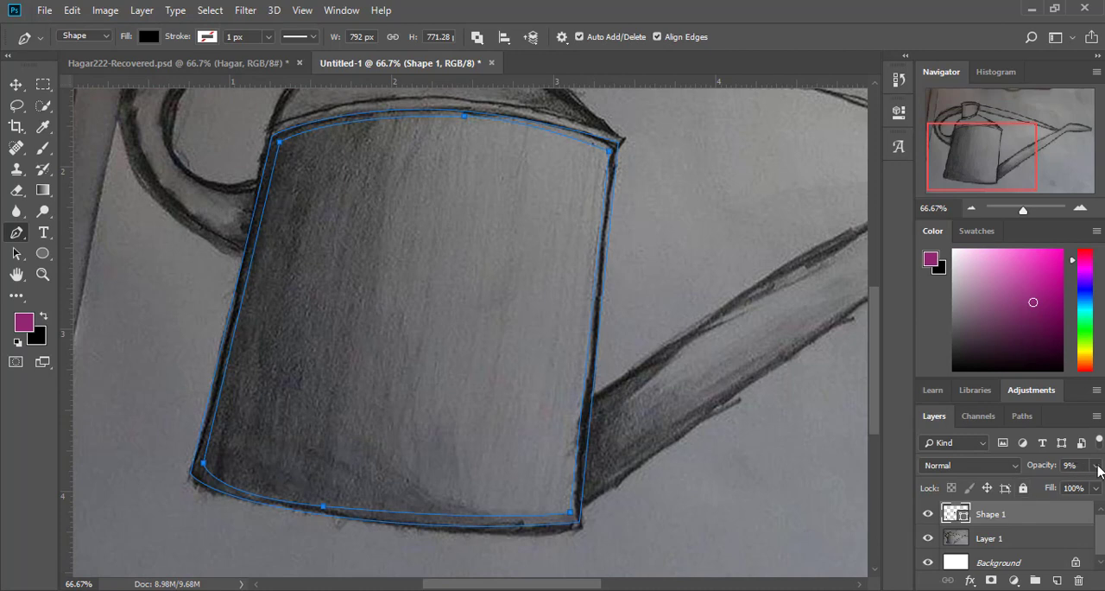
click(1097, 466)
drag(1024, 486, 1095, 484)
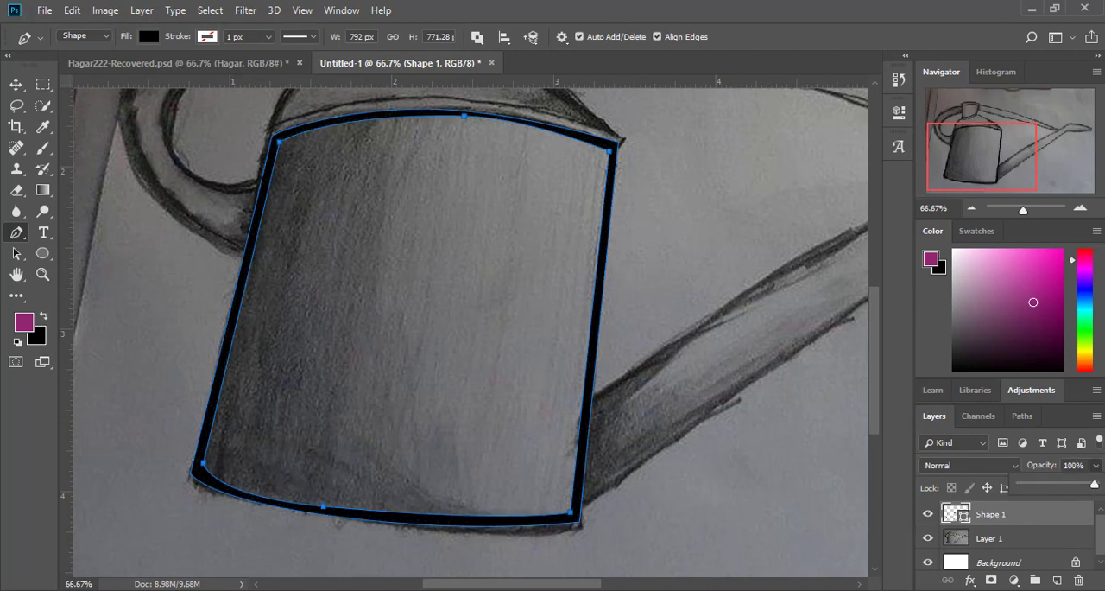
Step: Start a new shape for the rim above the body and curve its upper edge along the sketched rim line
scroll(155, 382, up, 7)
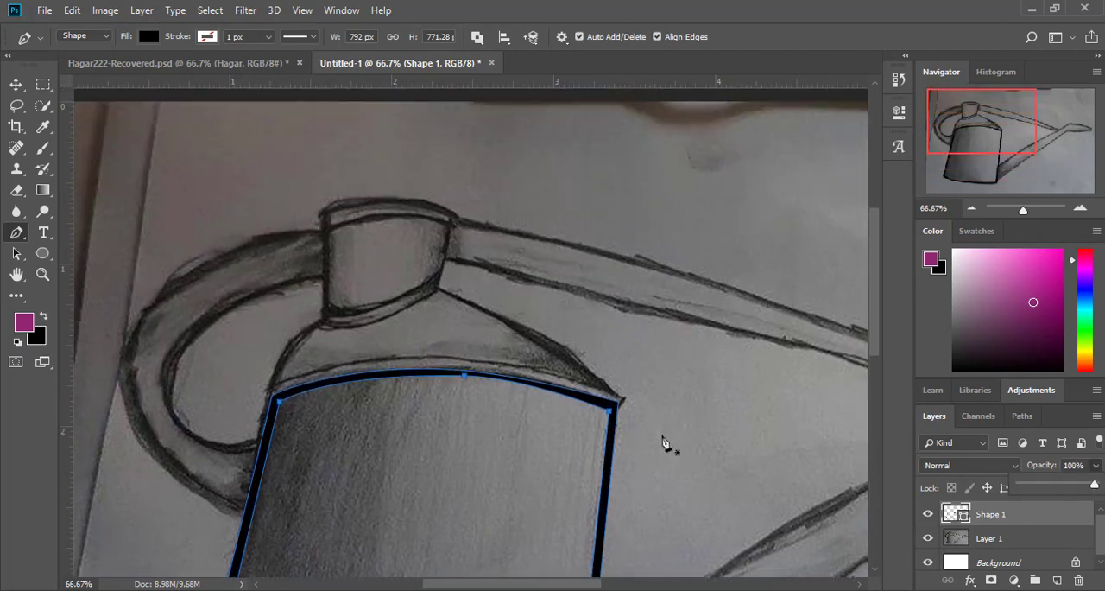
click(15, 84)
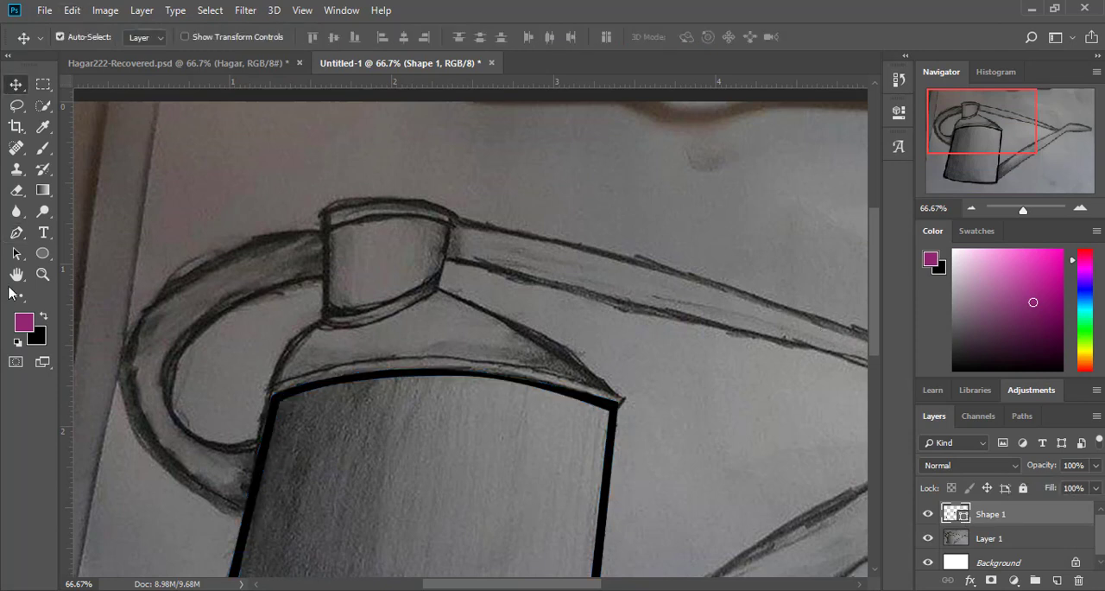
click(16, 232)
click(617, 397)
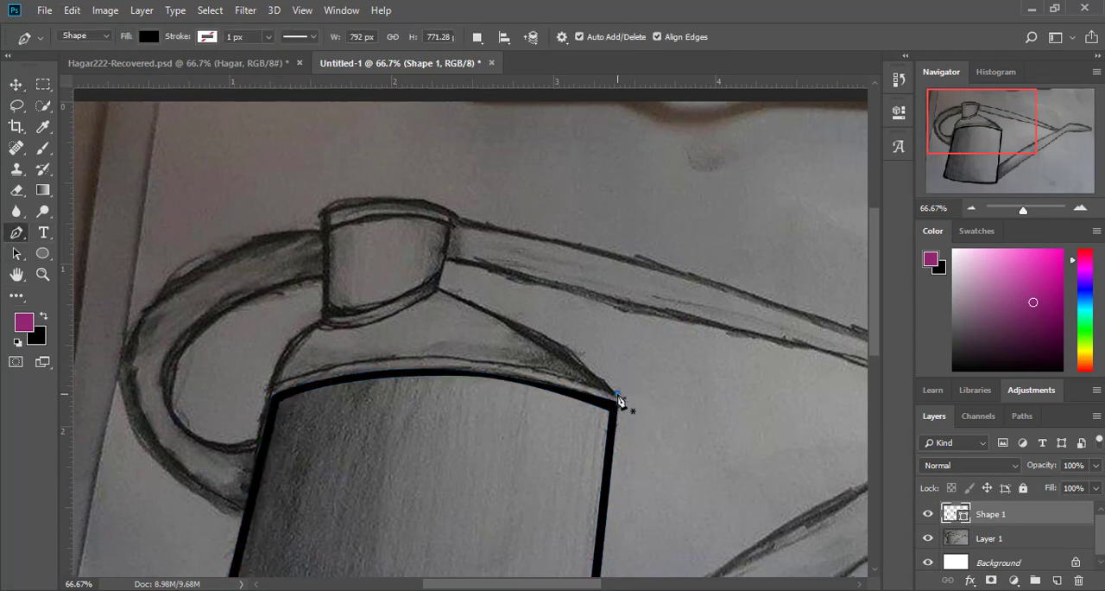
click(268, 391)
drag(420, 396, 423, 352)
drag(519, 354, 556, 352)
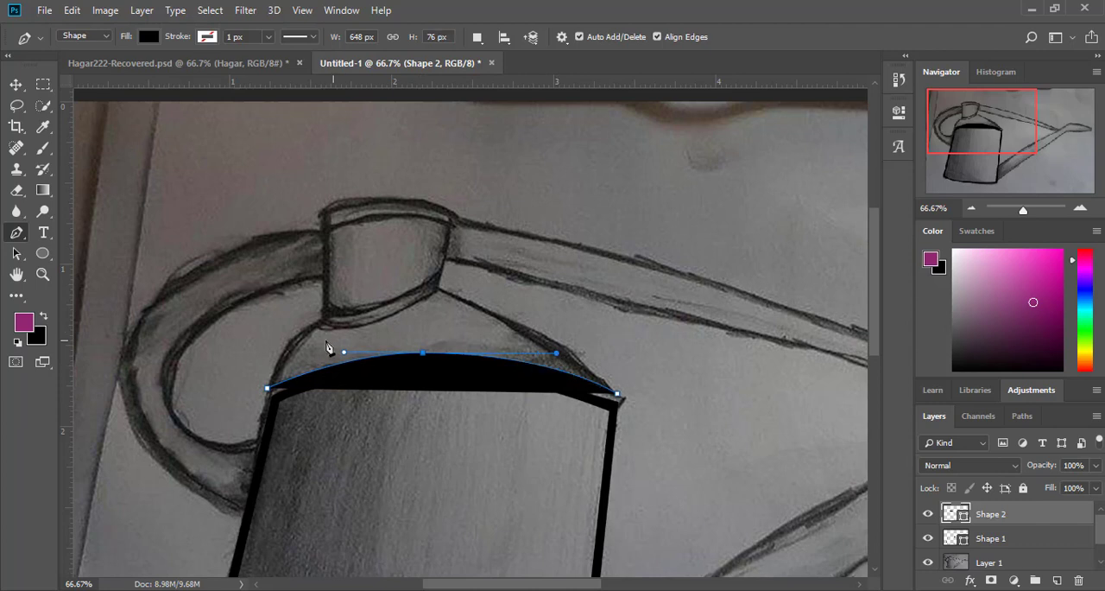
drag(343, 355, 320, 353)
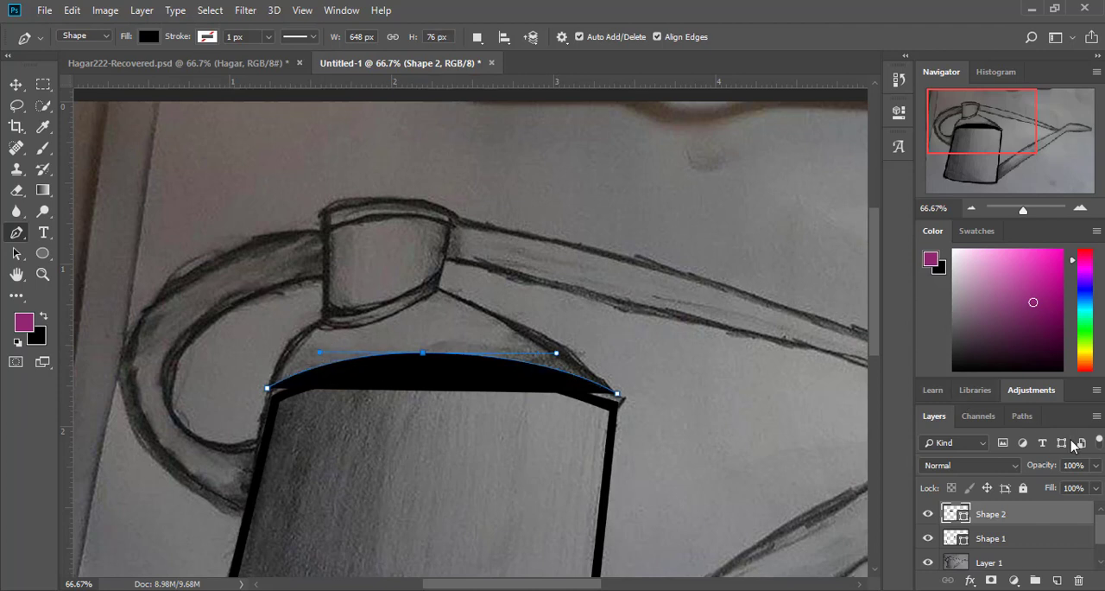
Step: Lower the rim shape's layer opacity to 3% and close the rim with a lower edge curved along the body's top
click(1095, 464)
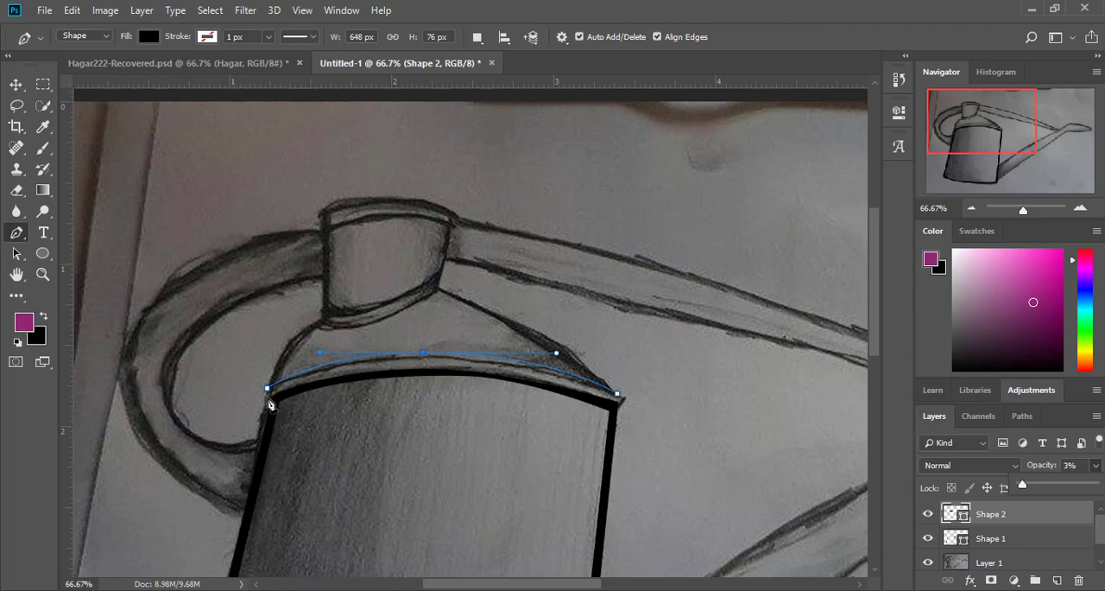
click(268, 406)
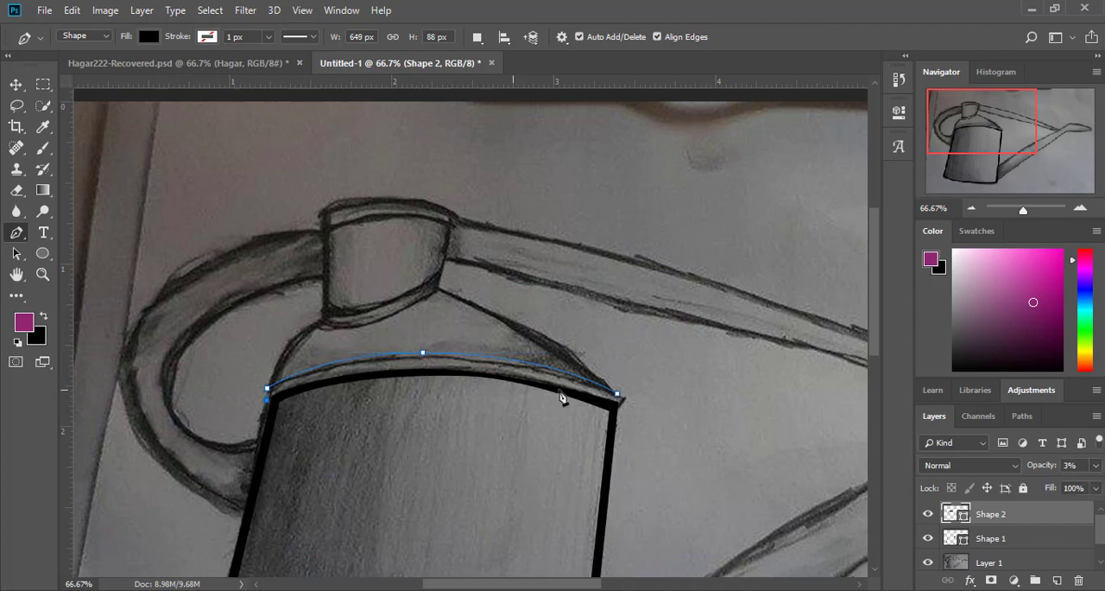
click(619, 405)
drag(446, 405, 444, 372)
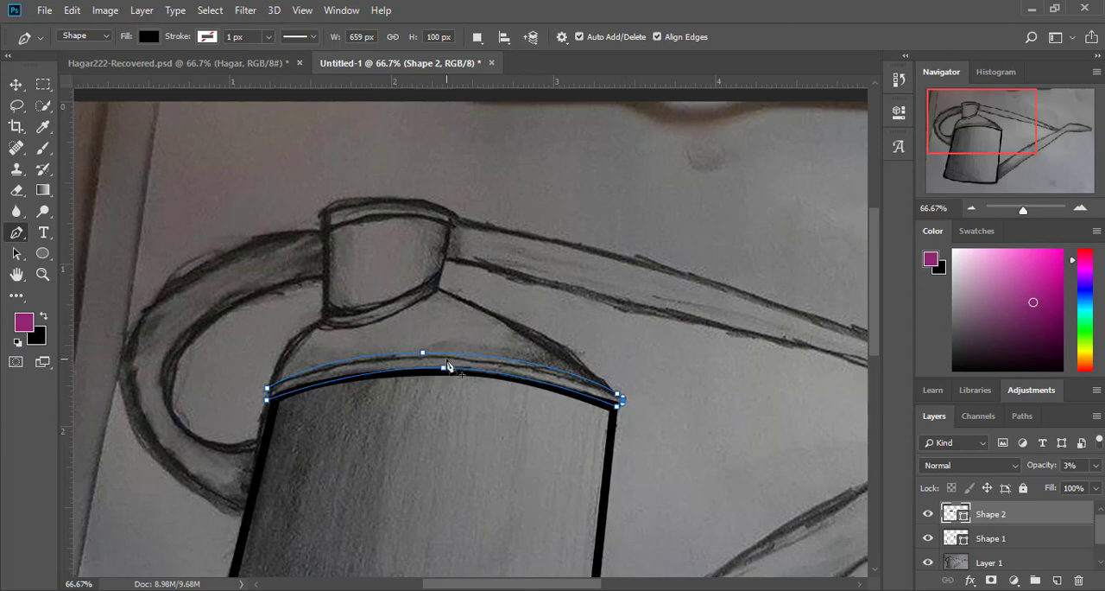
click(1096, 57)
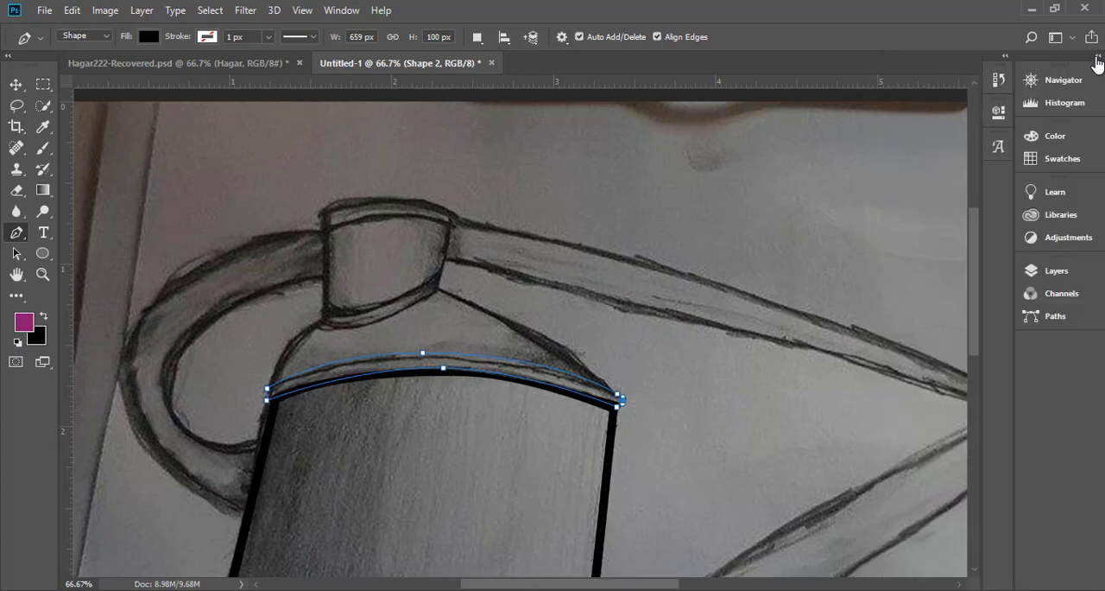
click(1097, 56)
Step: Set the path operation to Exclude Overlapping Shapes and draw the curved lower edge of an inner contour within the rim
click(1080, 208)
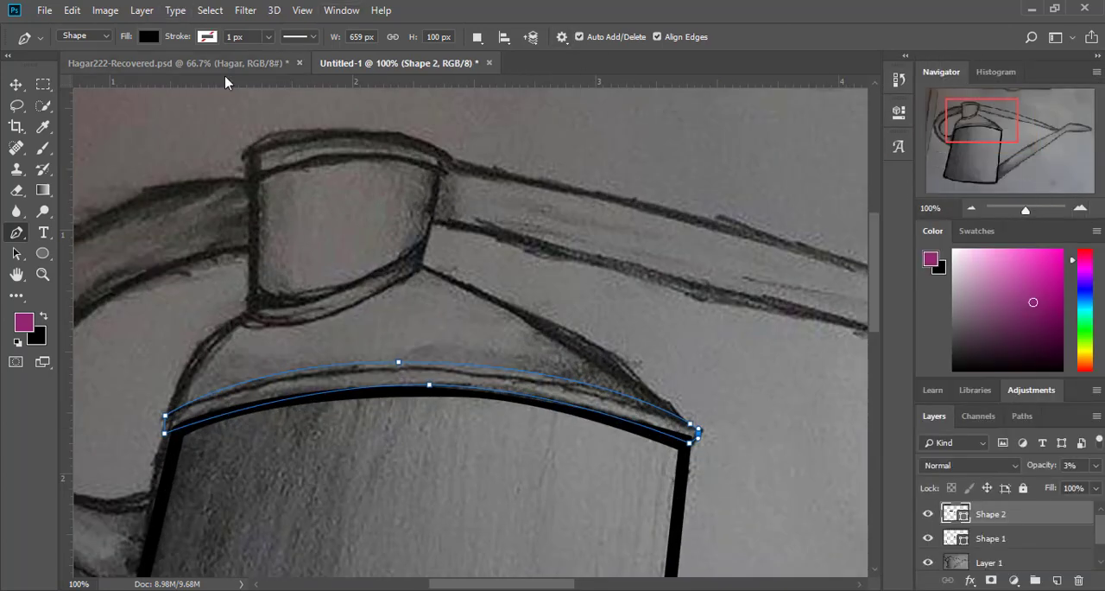
click(477, 48)
click(497, 120)
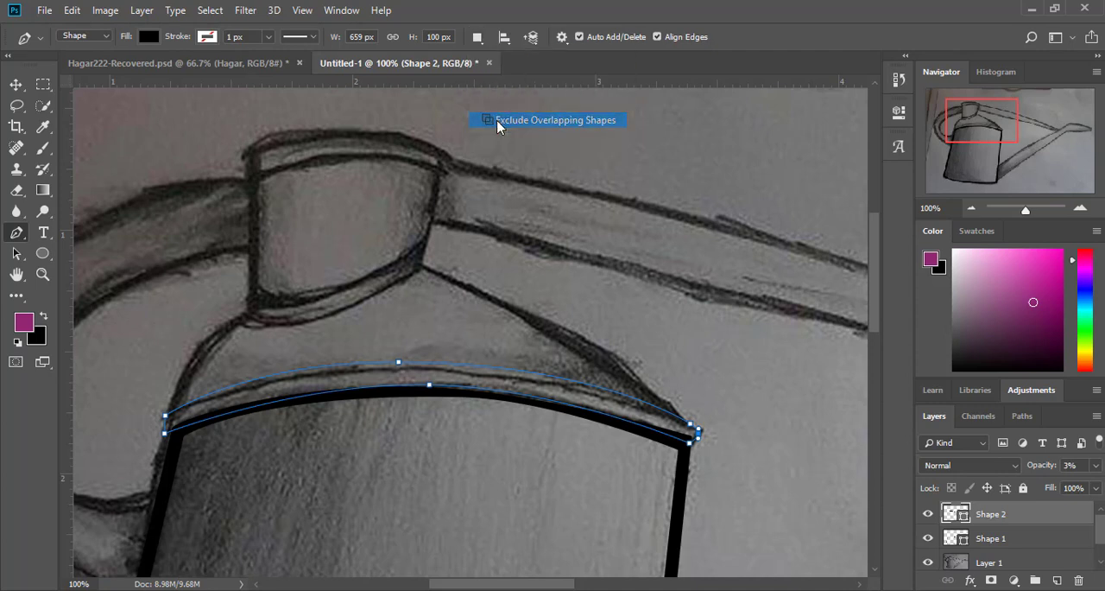
click(681, 425)
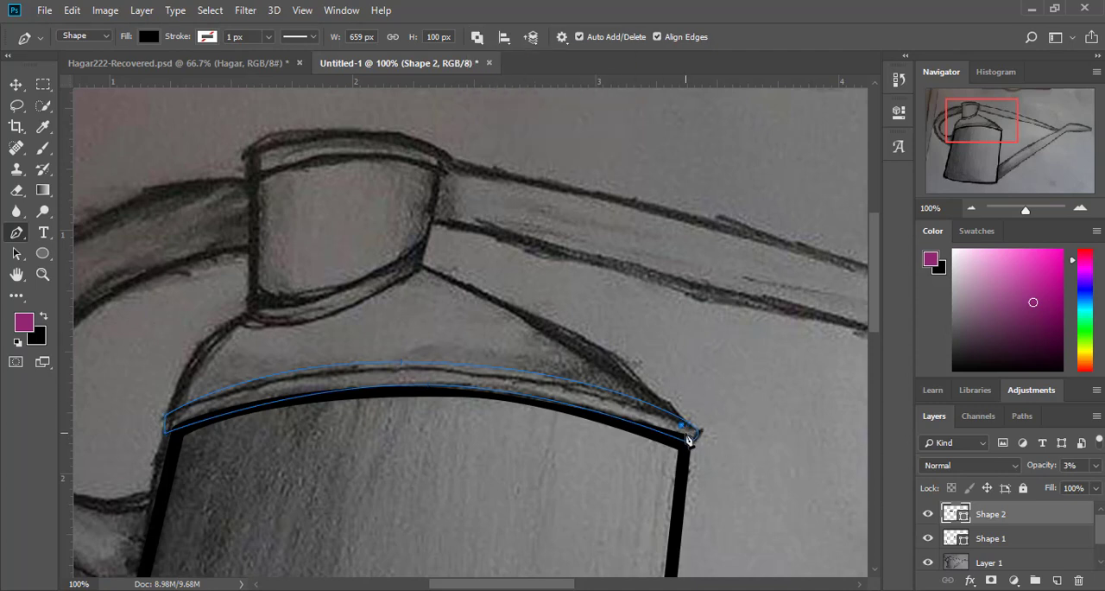
click(171, 422)
drag(388, 436, 421, 381)
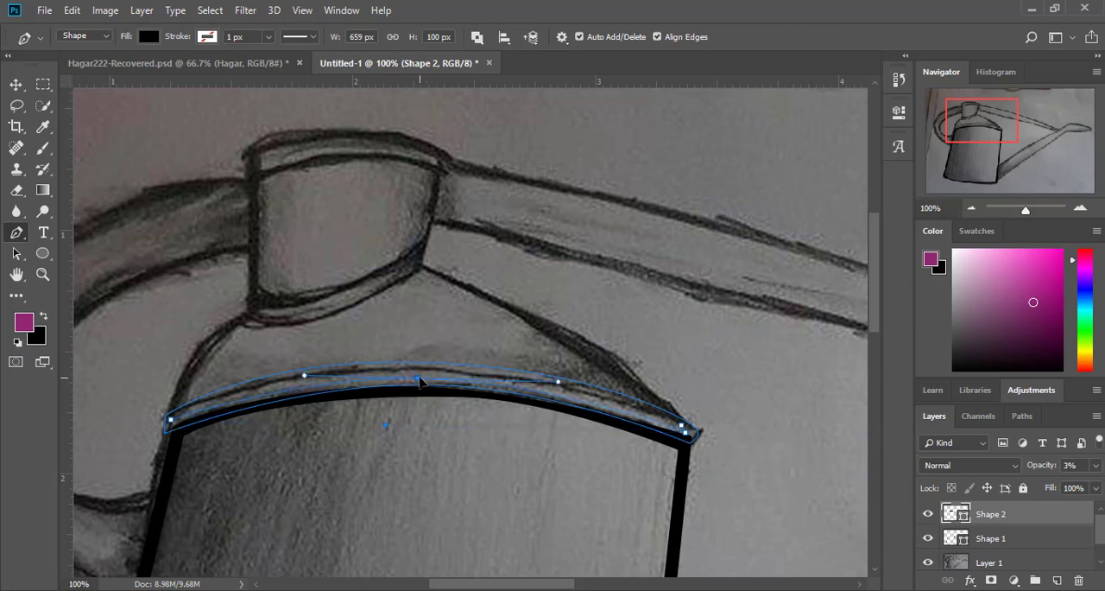
Step: Close the rim's inner contour with an upper edge curved parallel to the rim's outer edge
click(173, 422)
click(683, 427)
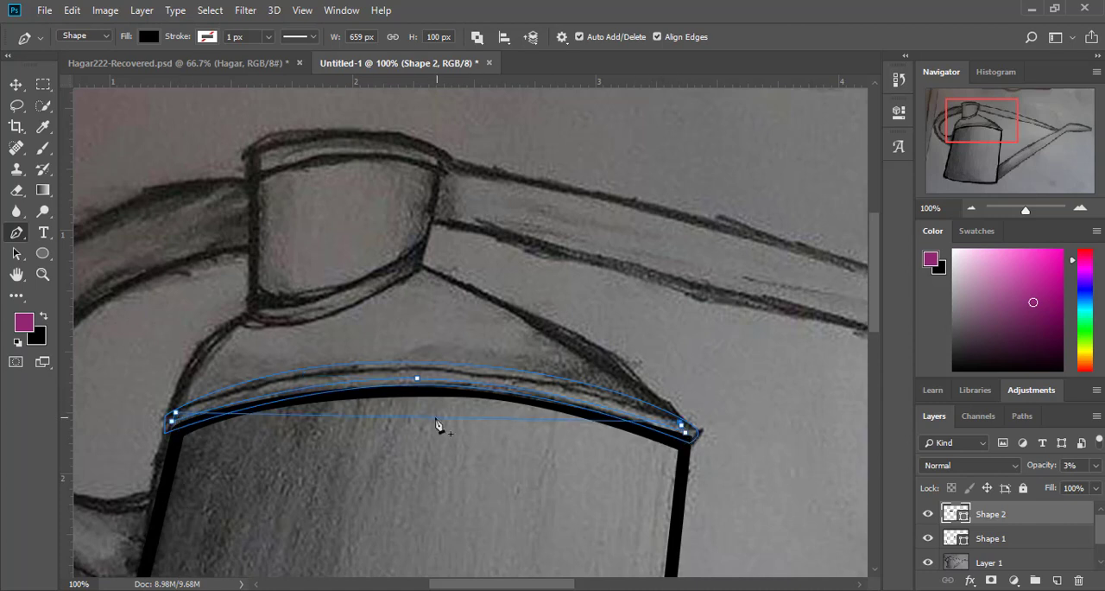
click(683, 429)
drag(433, 422, 425, 371)
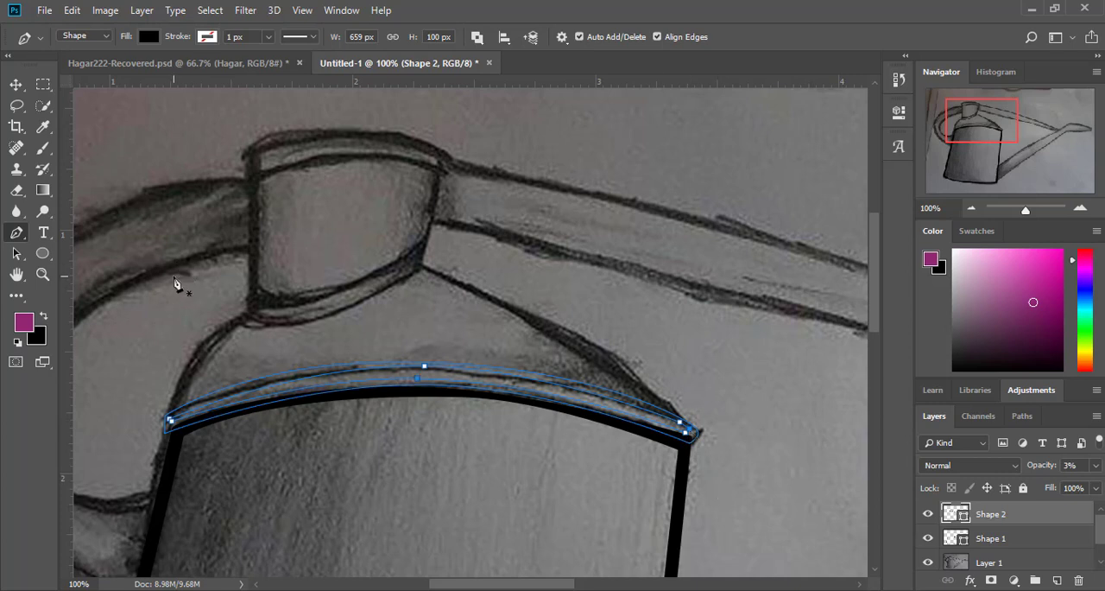
Step: Raise the rim shape's layer opacity to 100% and adjust the midpoint of the inner contour's upper curve
click(1095, 465)
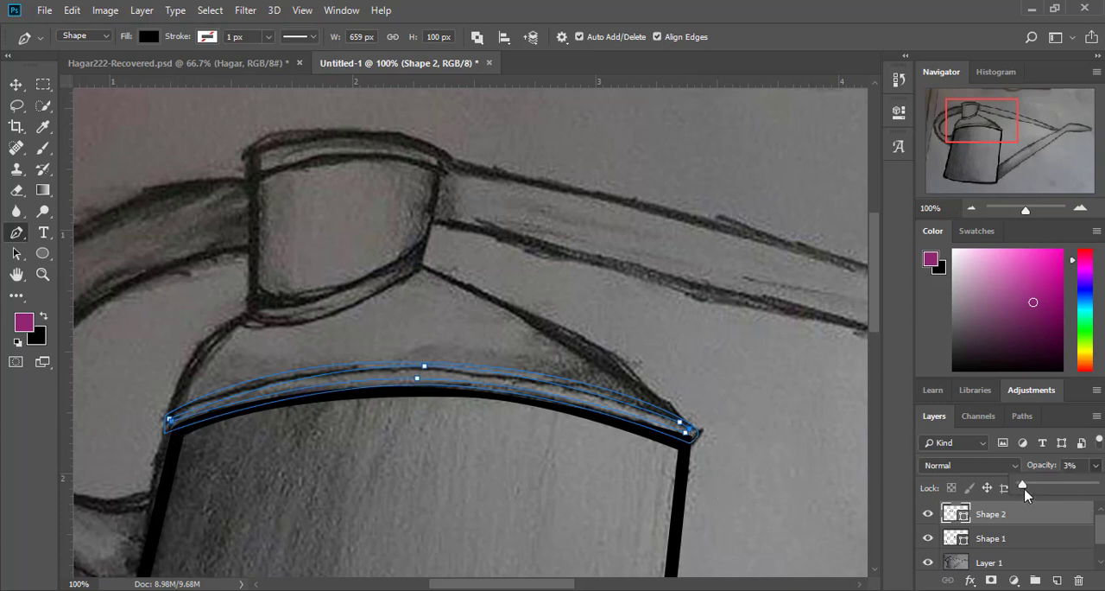
drag(1027, 484, 1095, 484)
click(424, 367)
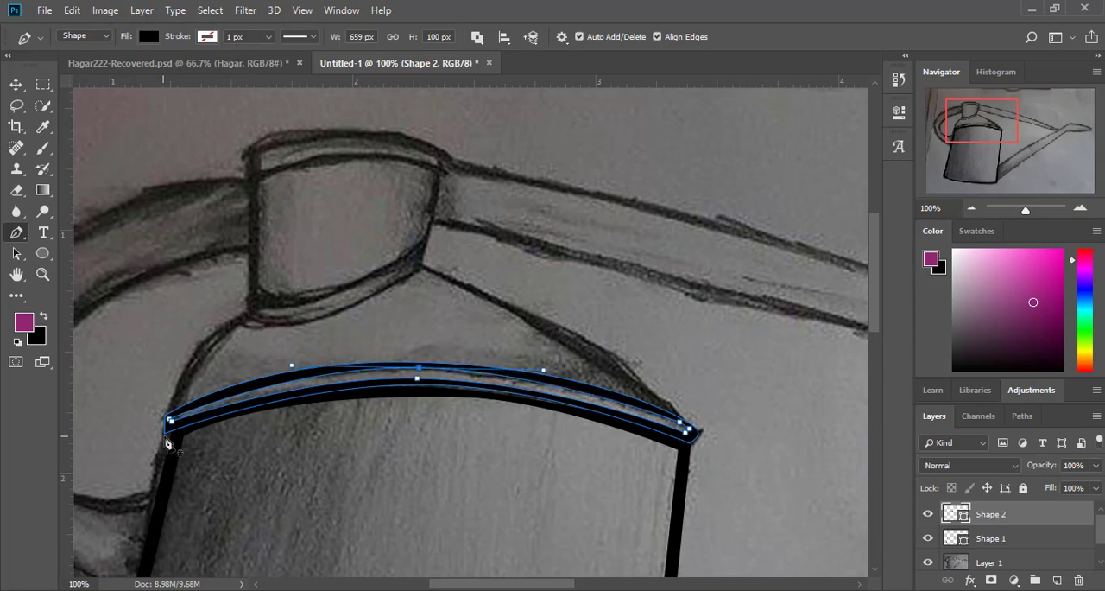
Step: Draw the shoulder's left side from the body's left edge up to the neck, and curve its edge along the neck's base
click(151, 519)
click(248, 312)
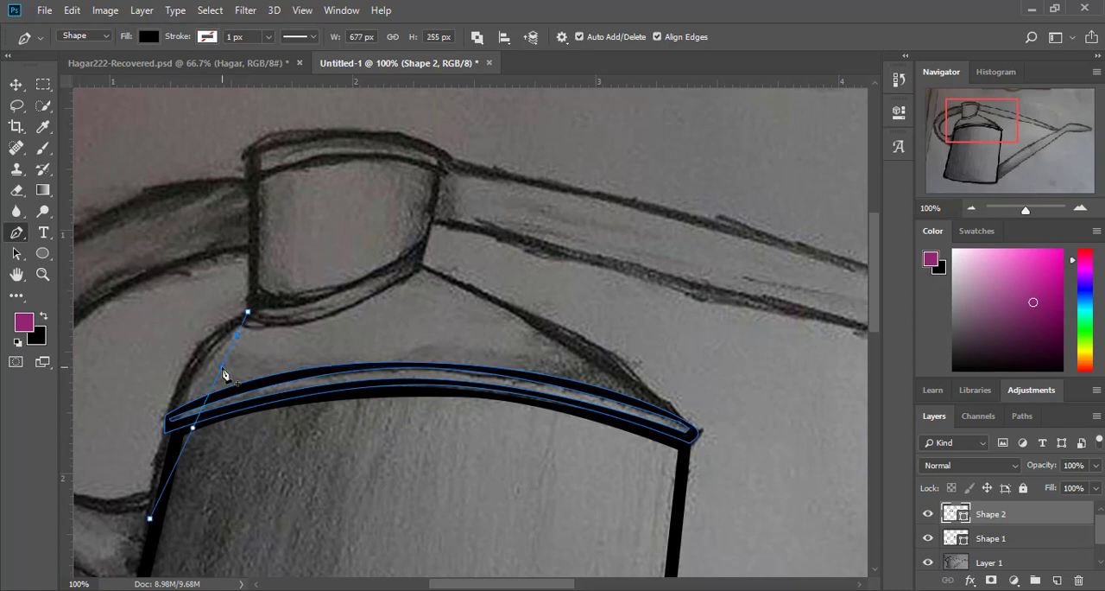
drag(222, 373, 192, 359)
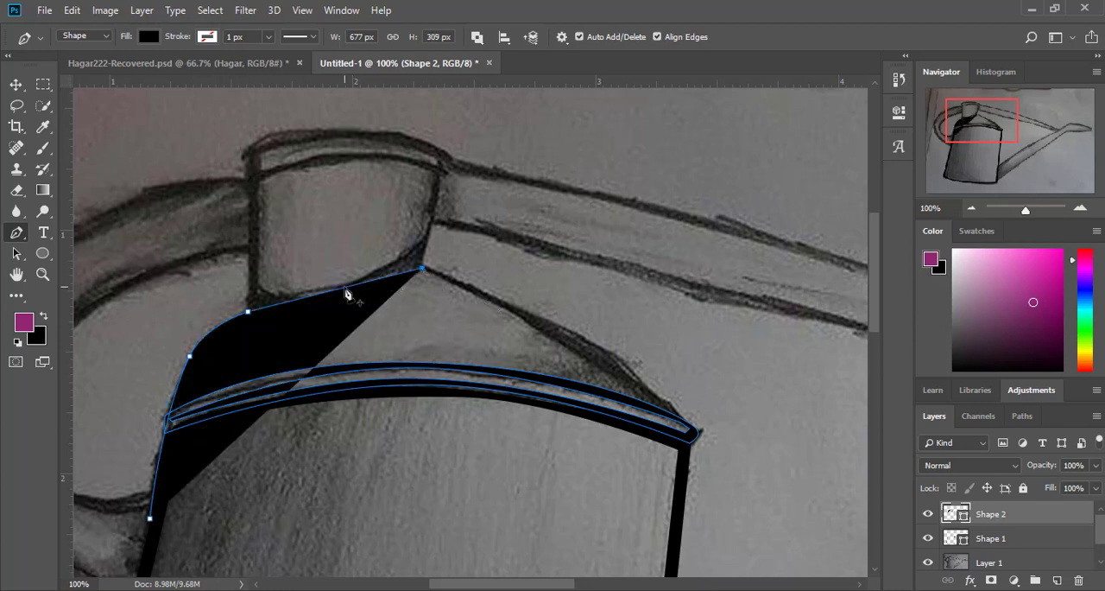
drag(345, 287, 326, 316)
Step: Lower the layer opacity to 24% and draw the shoulder's curved right slope down to the rim's right corner
click(1095, 465)
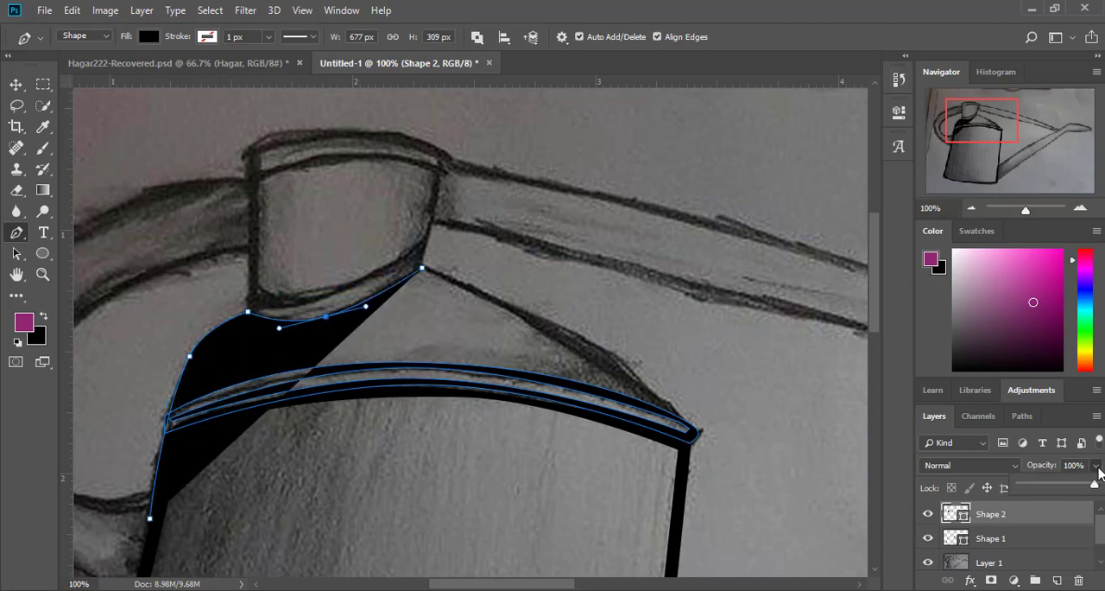
drag(1088, 485, 1038, 485)
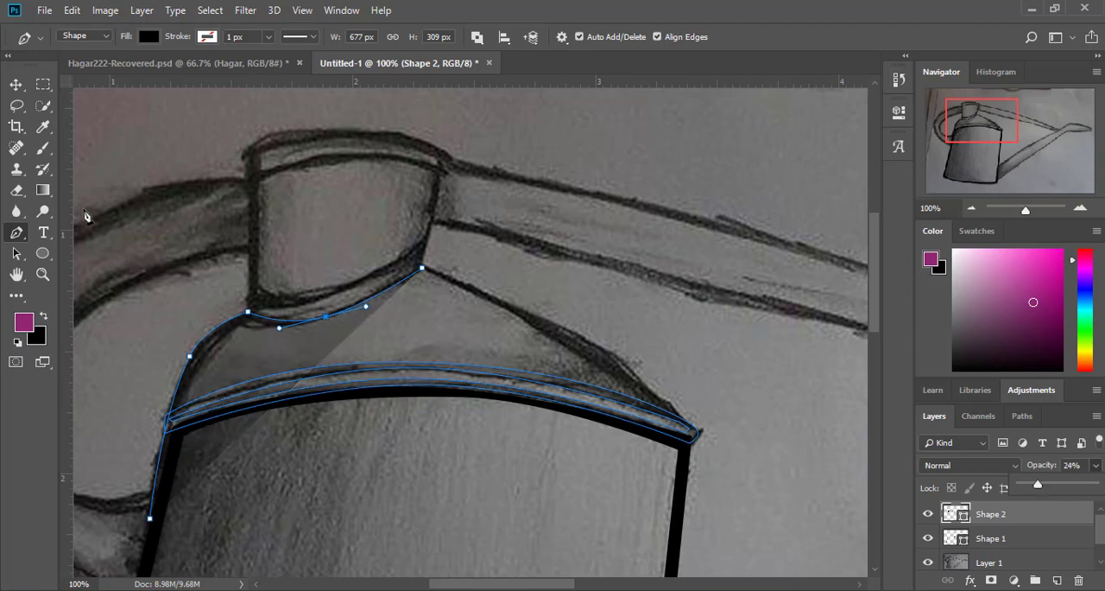
click(696, 433)
drag(574, 359, 603, 351)
Step: Draw the shoulder's lower edge back to the left, curve it along the rim and align its right corner with the rim's end
click(168, 415)
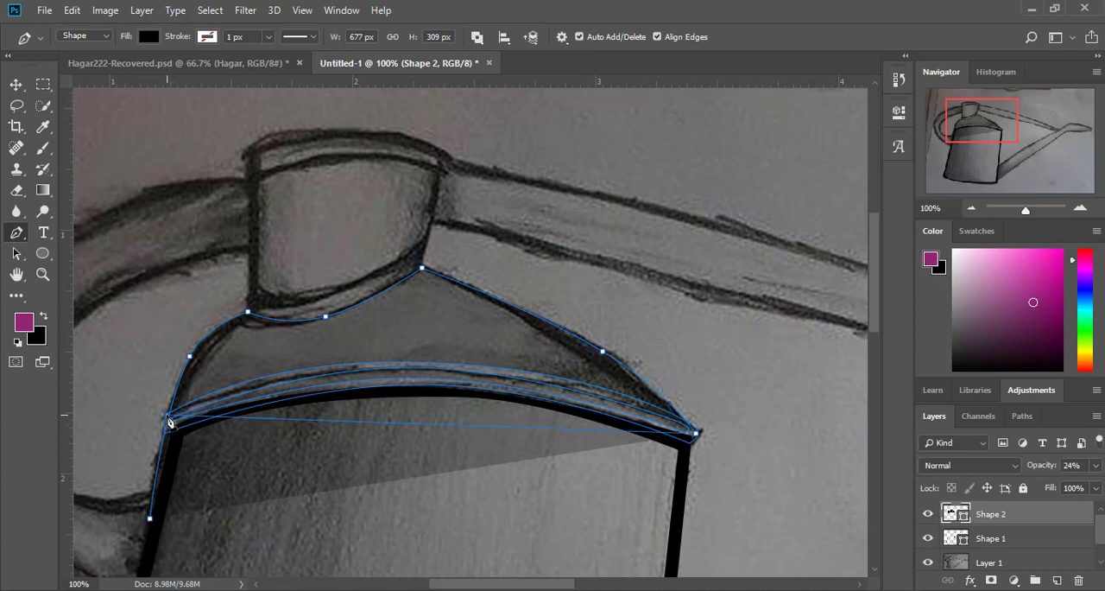
drag(423, 437, 415, 369)
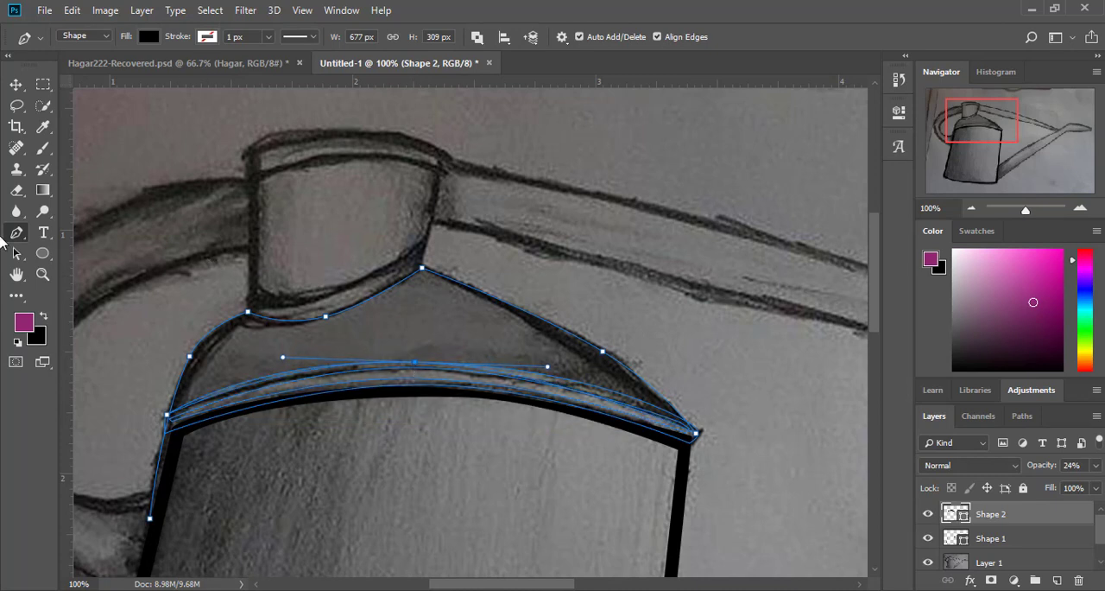
drag(550, 372, 651, 376)
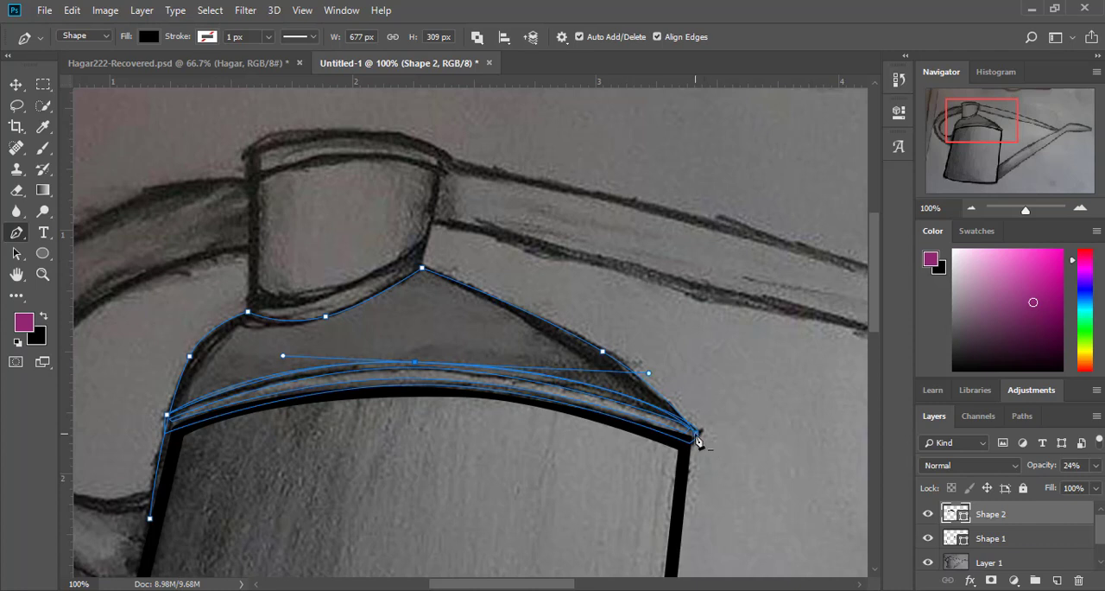
ctrl+click(696, 430)
drag(692, 428, 702, 433)
Step: Close the shoulder shape at its lower-left tip, reshape its narrow left strip and extend the tip down along the body's edge
ctrl+click(152, 520)
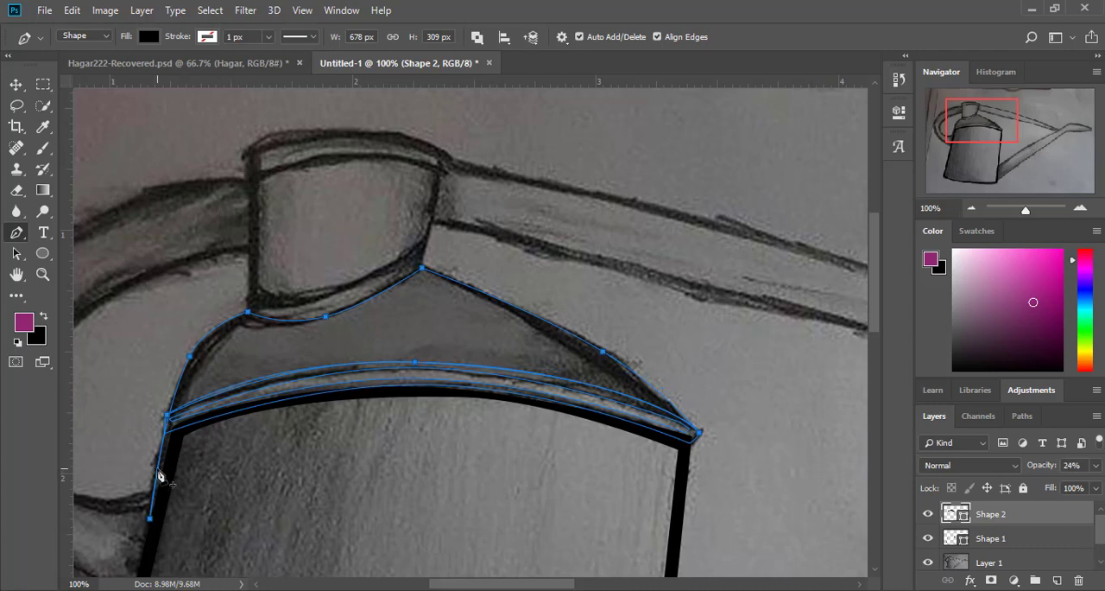
drag(158, 468, 159, 489)
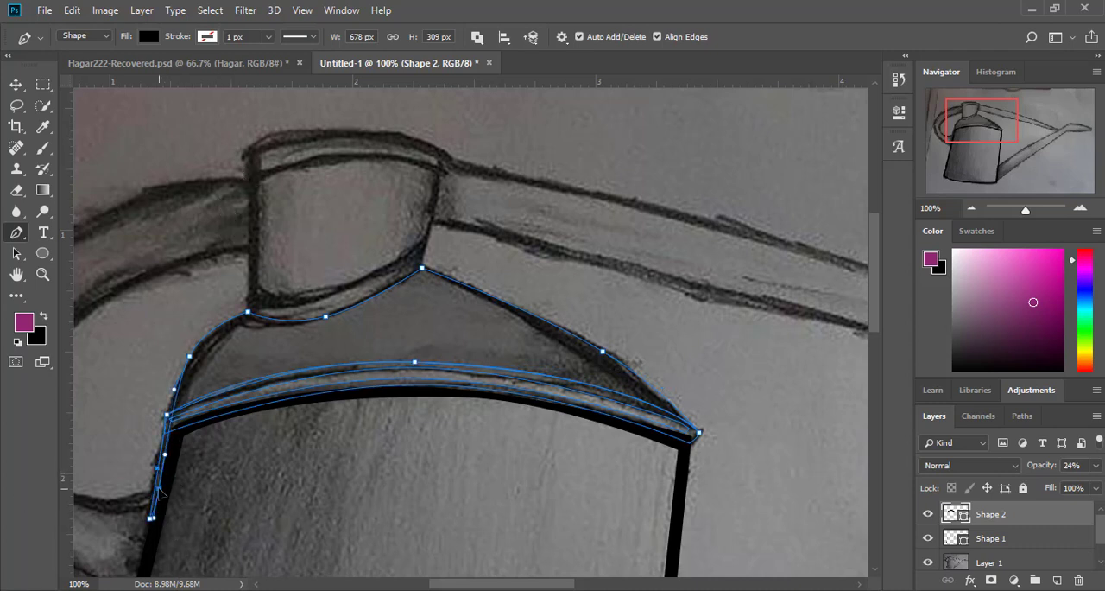
scroll(159, 518, down, 3)
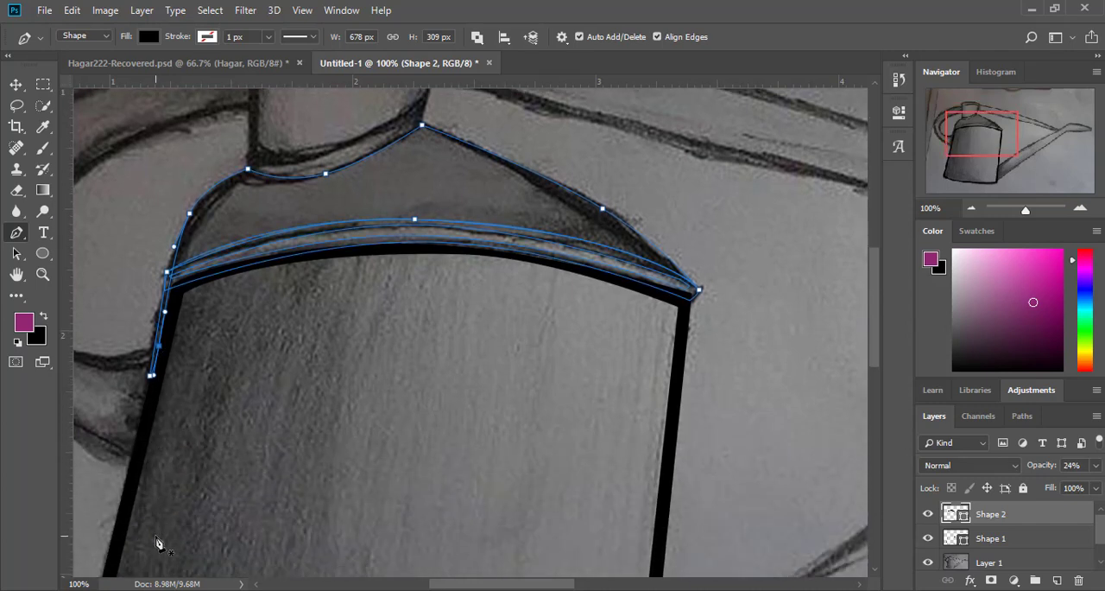
click(151, 401)
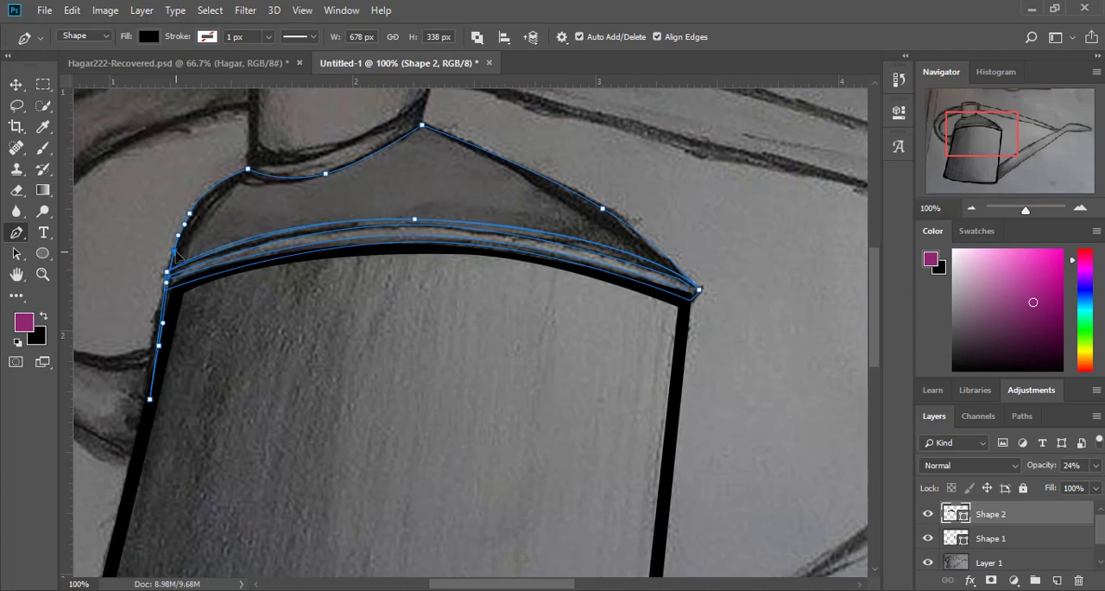
Step: Lower the shape's opacity to 0% and start the shoulder's inner outline at its peak, curving it down the right slope
click(177, 252)
click(426, 134)
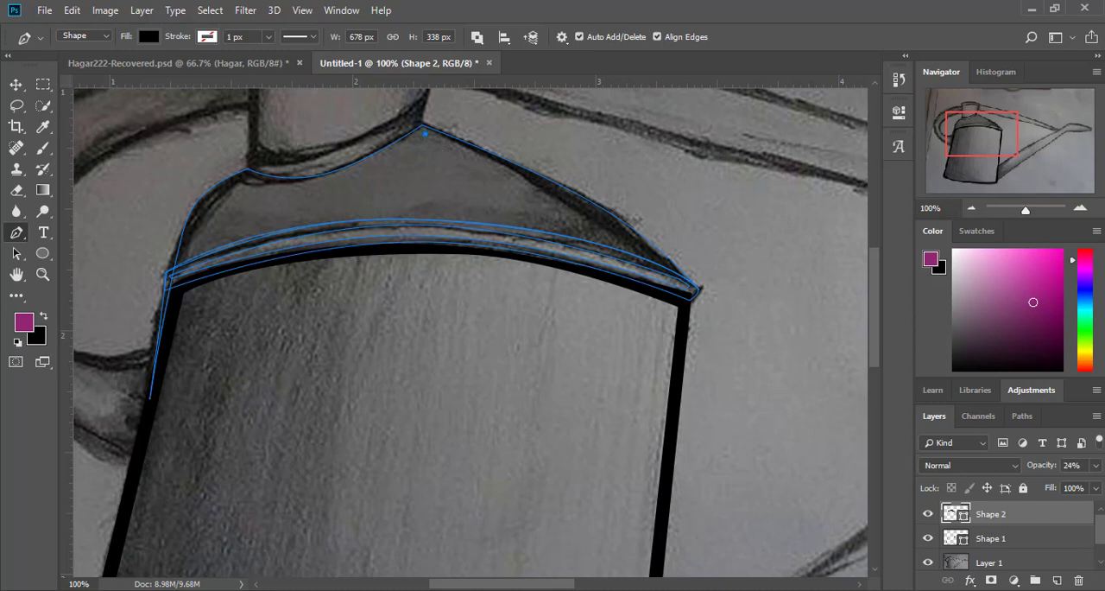
click(1096, 464)
drag(1033, 485, 990, 492)
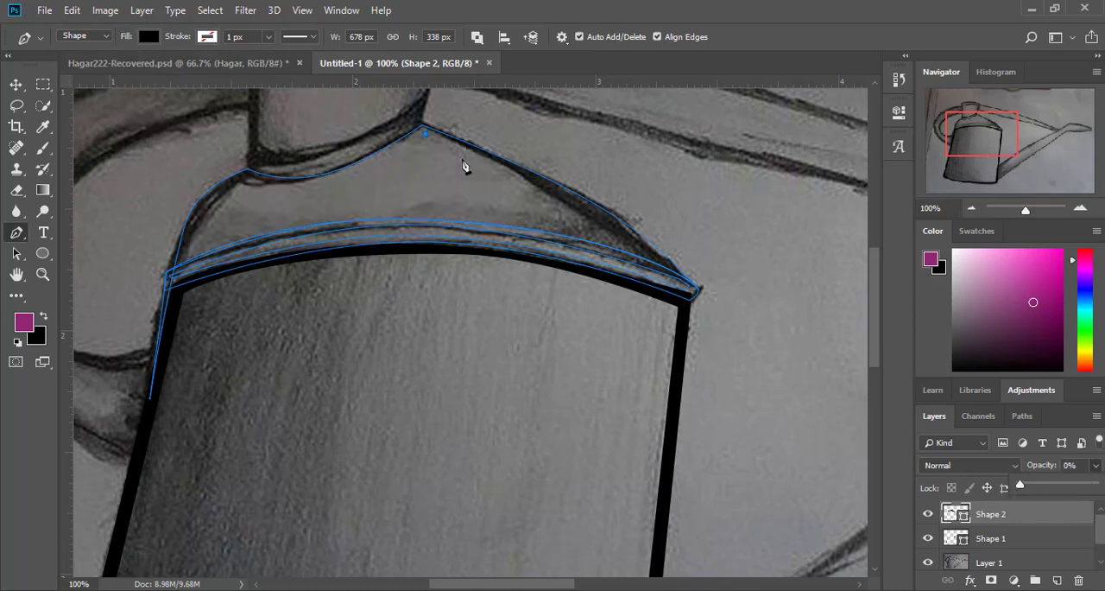
click(651, 253)
drag(560, 205, 564, 193)
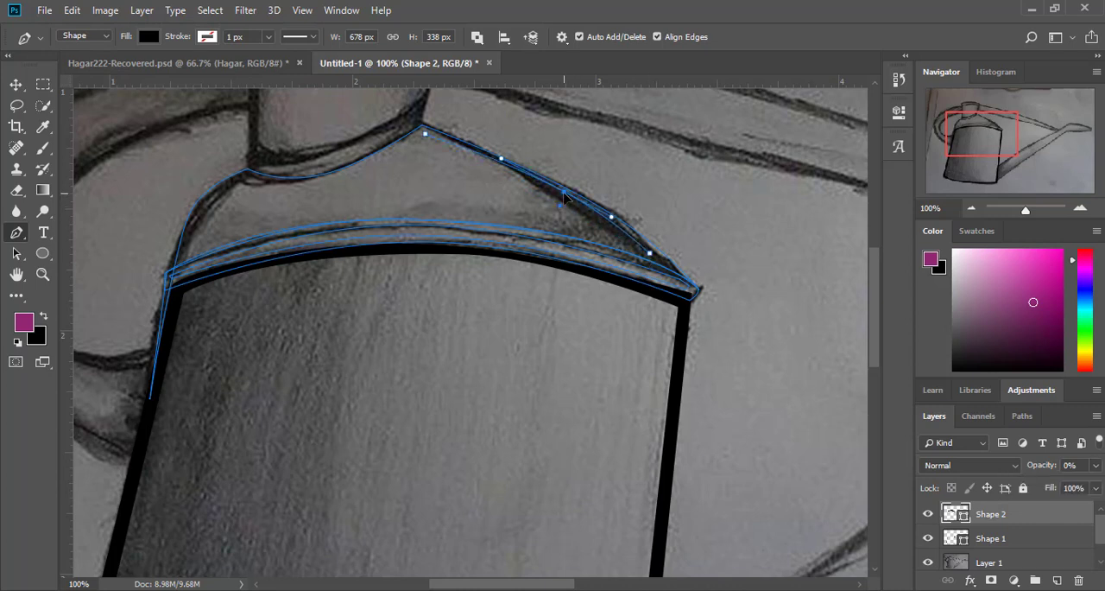
Step: Close the shoulder's inner outline with a curved lower edge, a curved left side and a dip under the neck
click(182, 256)
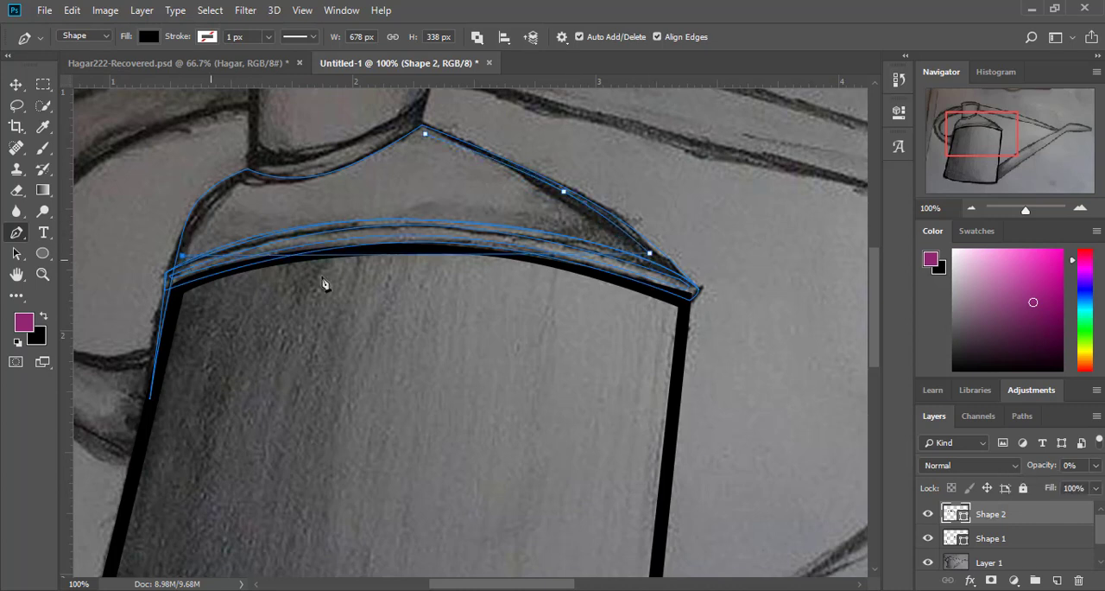
click(398, 256)
drag(398, 257, 403, 217)
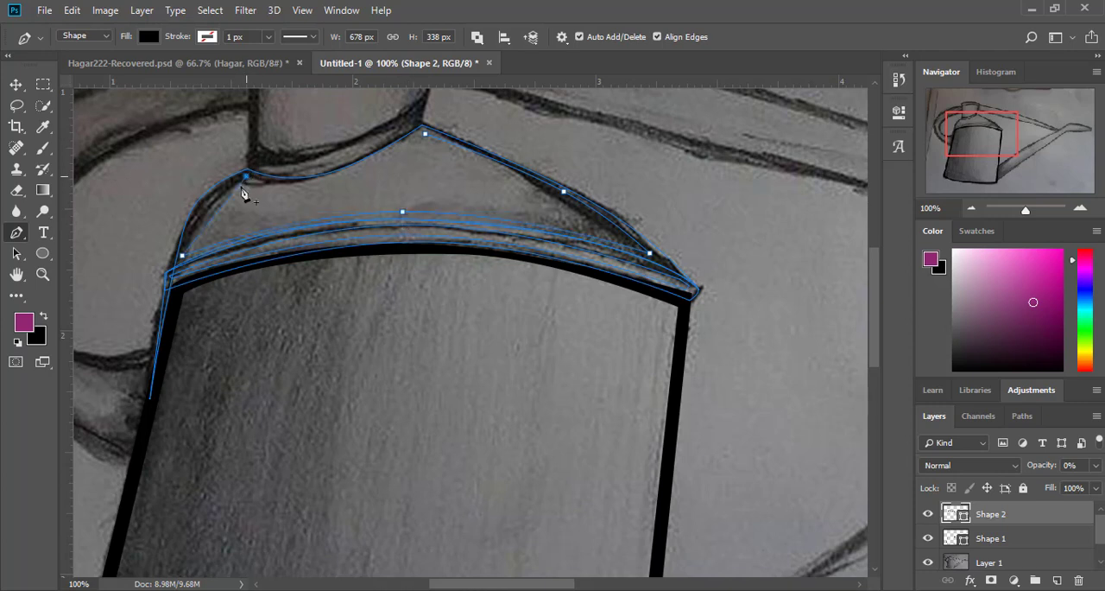
click(213, 206)
drag(213, 205, 204, 203)
click(319, 178)
Step: Draw the narrow collar band along the neck's base as a closed outline with curved upper and lower edges
scroll(498, 212, up, 5)
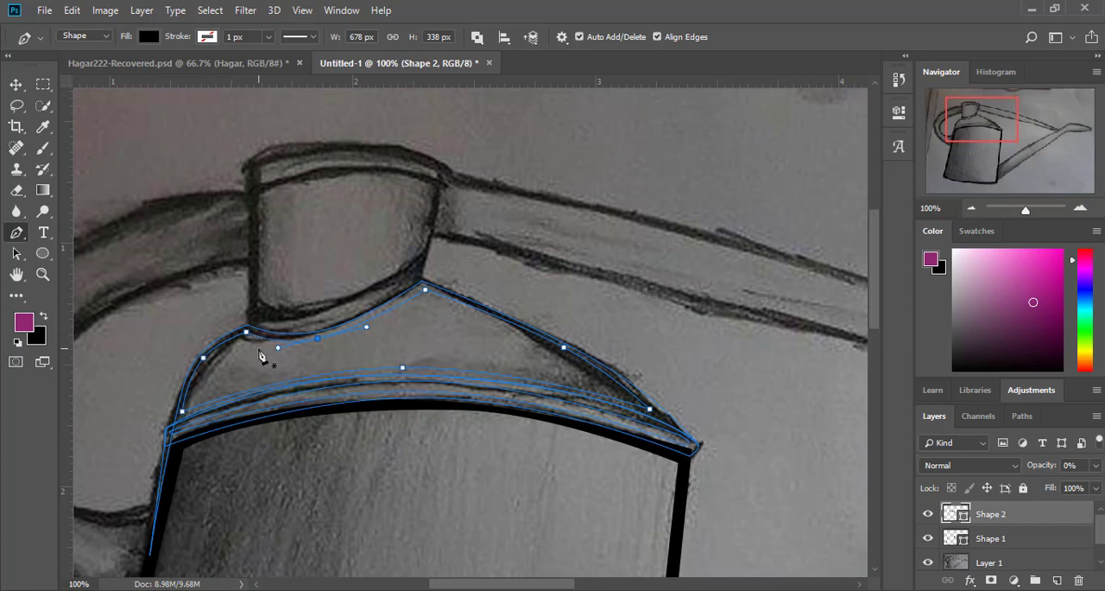
click(423, 257)
click(251, 312)
click(352, 275)
drag(350, 285, 338, 303)
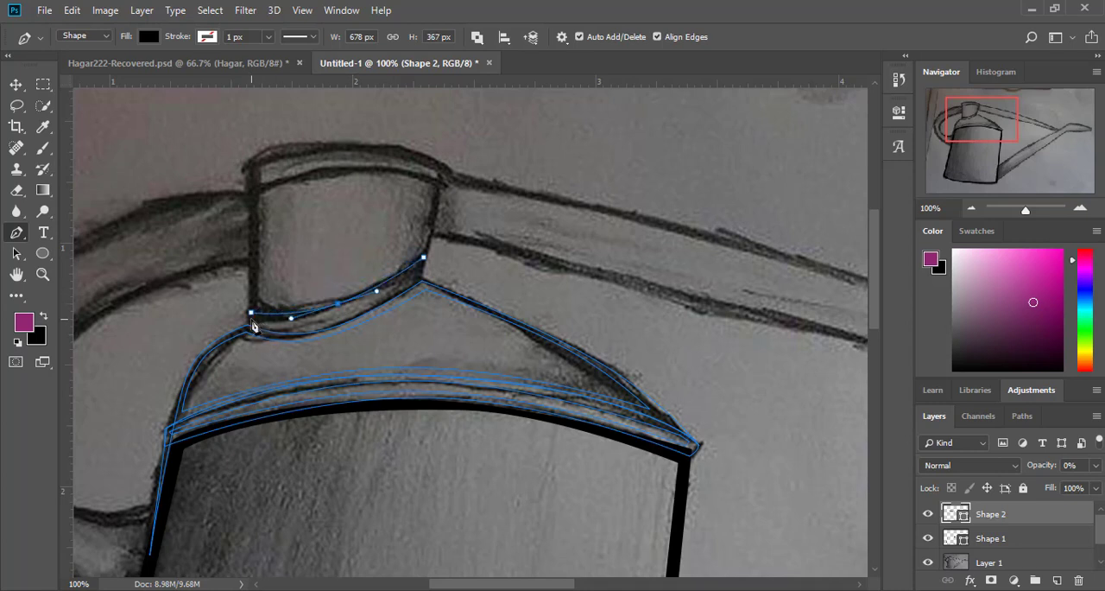
click(424, 276)
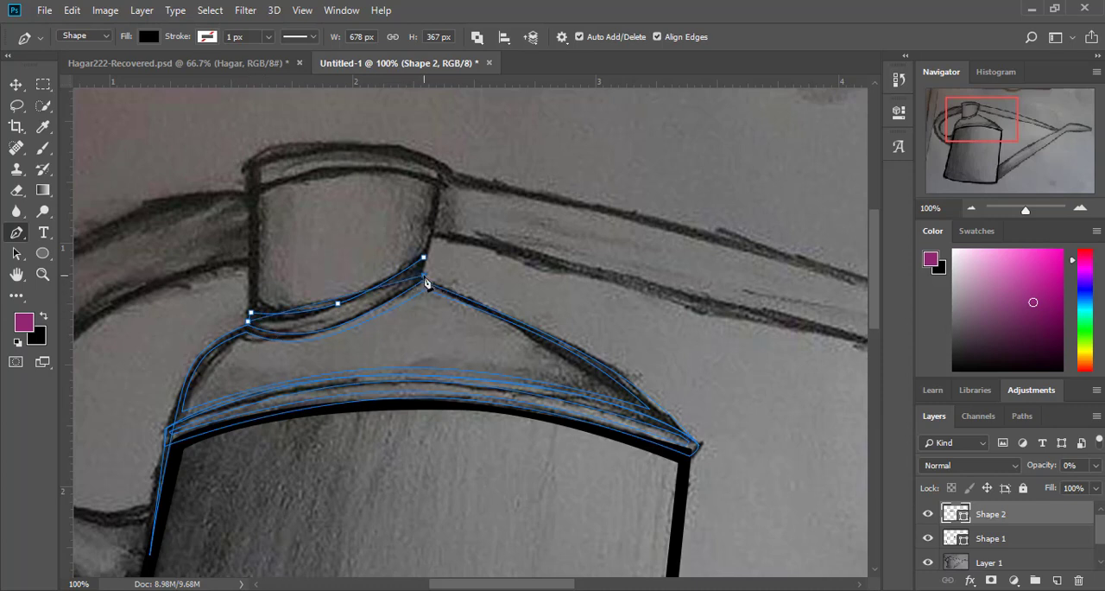
drag(388, 295, 329, 327)
click(423, 257)
Step: Draw a thin curved inner cut-out inside the collar band, following its upper and lower edges, and close it
click(413, 271)
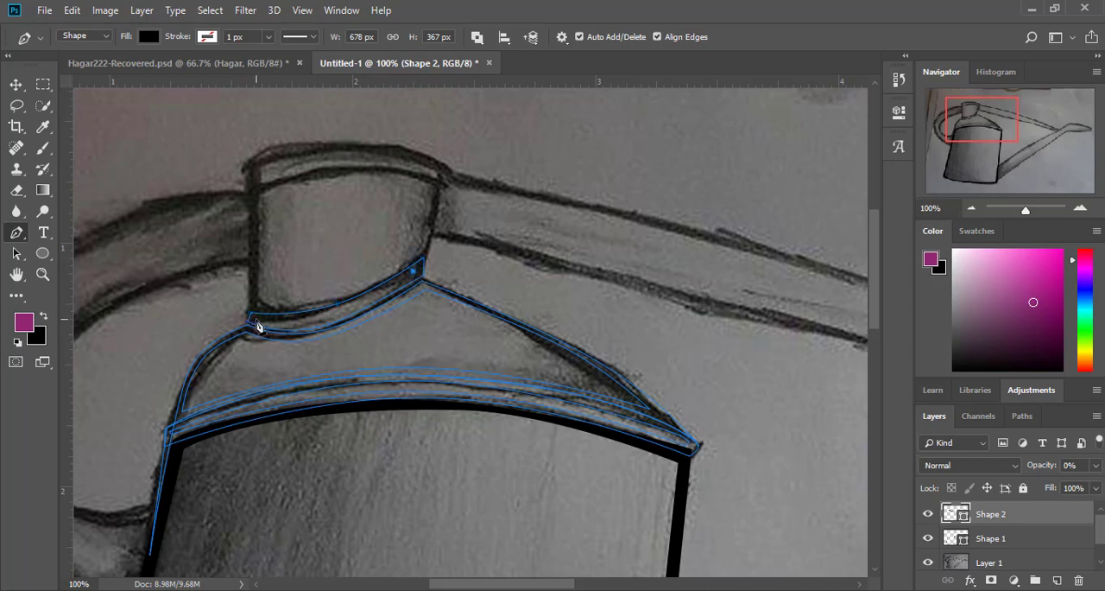
click(256, 316)
drag(320, 297, 323, 313)
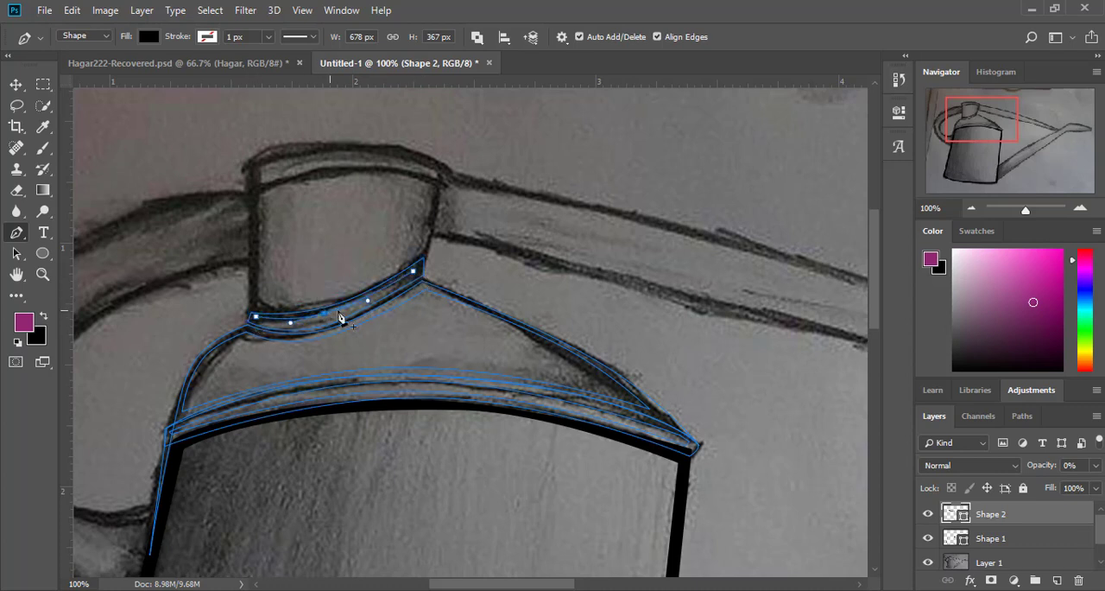
click(414, 272)
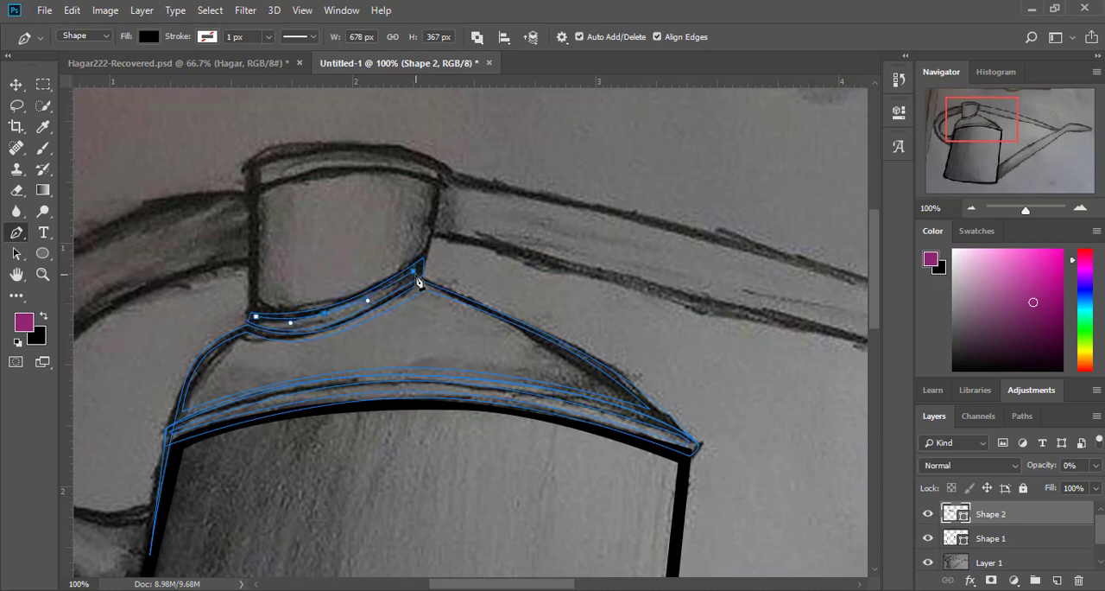
click(257, 323)
click(416, 277)
drag(331, 301, 334, 316)
click(414, 277)
alt+click(415, 277)
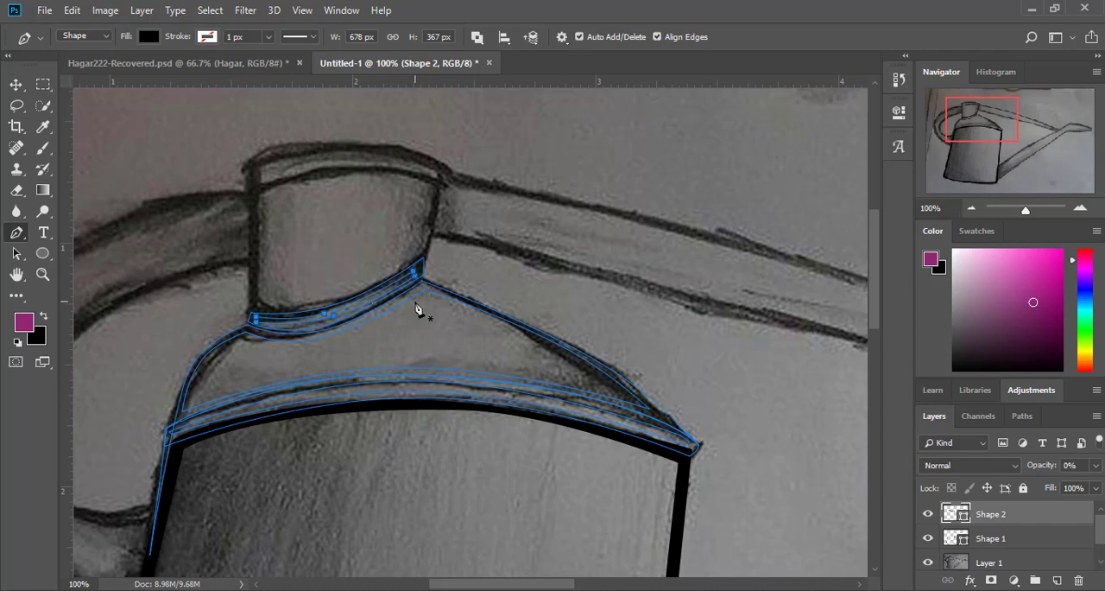
Step: Raise the shape's opacity to 100% and set the Pen tool to draw the next shape on a new layer
click(1097, 467)
drag(1019, 483, 1094, 484)
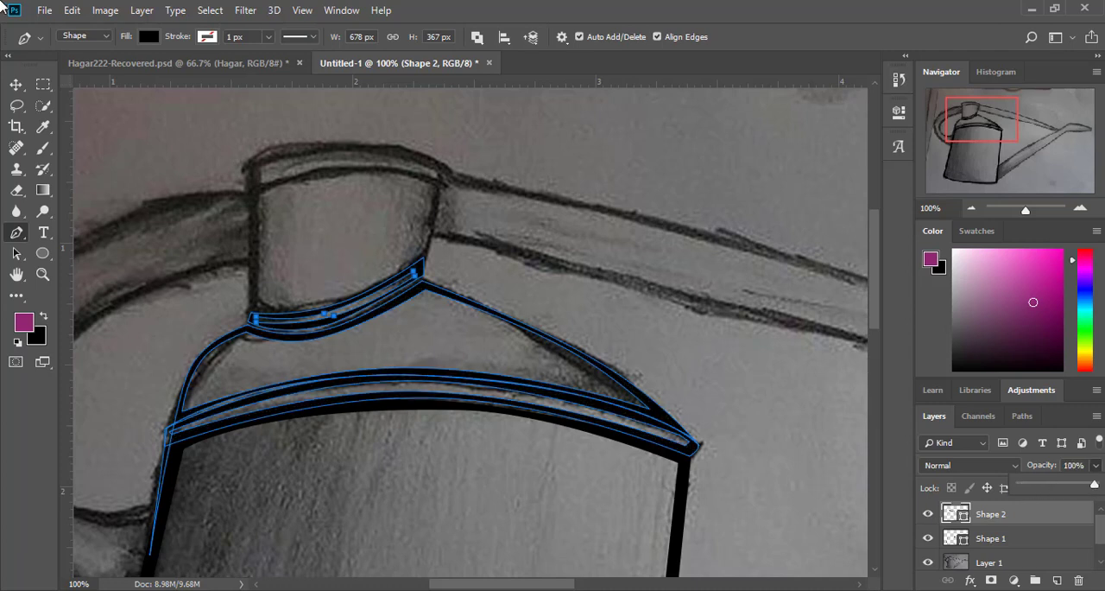
click(26, 44)
click(26, 43)
click(22, 234)
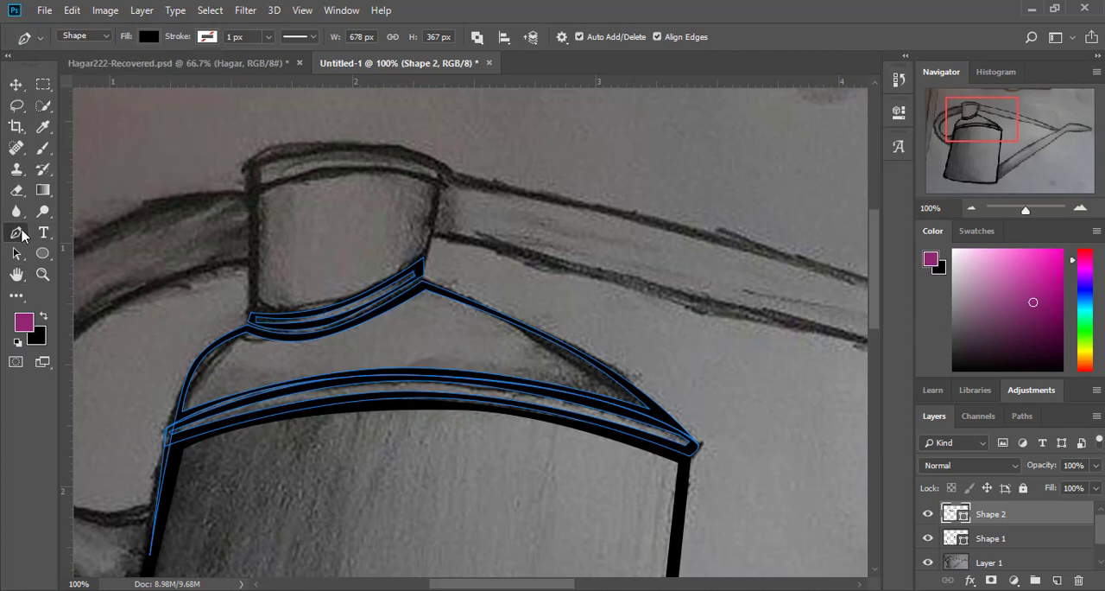
click(478, 36)
click(511, 54)
Step: Draw a thin filled strip along the shoulder's left edge, from the body's side up to the shoulder's bend, and curve its sides
click(150, 557)
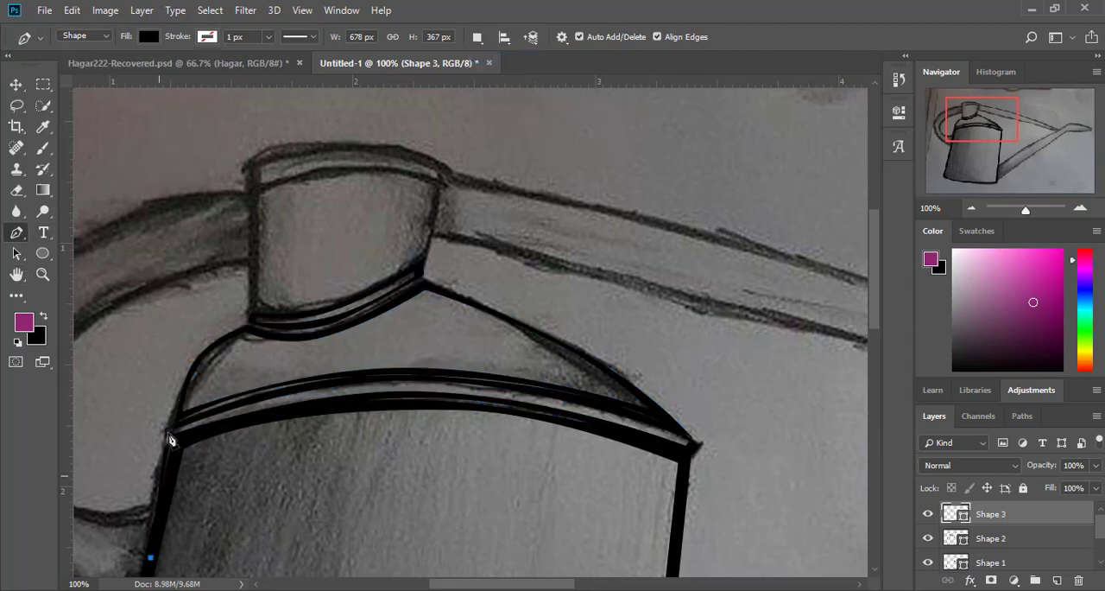
click(204, 347)
mouse_move(187, 438)
mouse_down()
mouse_move(169, 434)
mouse_move(171, 472)
mouse_up()
click(206, 351)
click(150, 558)
click(168, 466)
click(208, 350)
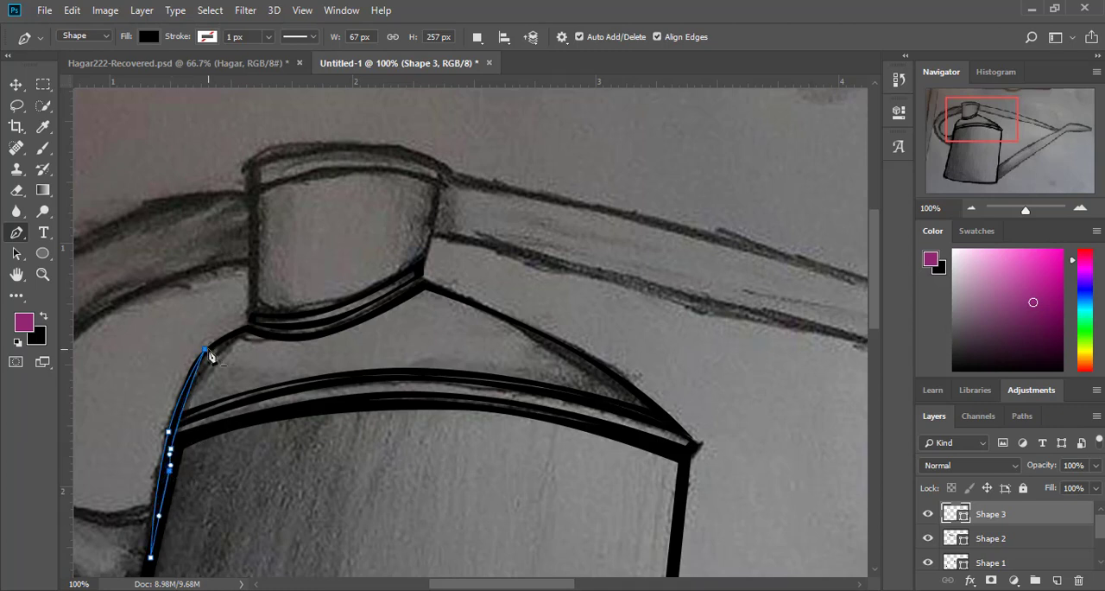
key(ctrl+z)
drag(171, 449, 173, 450)
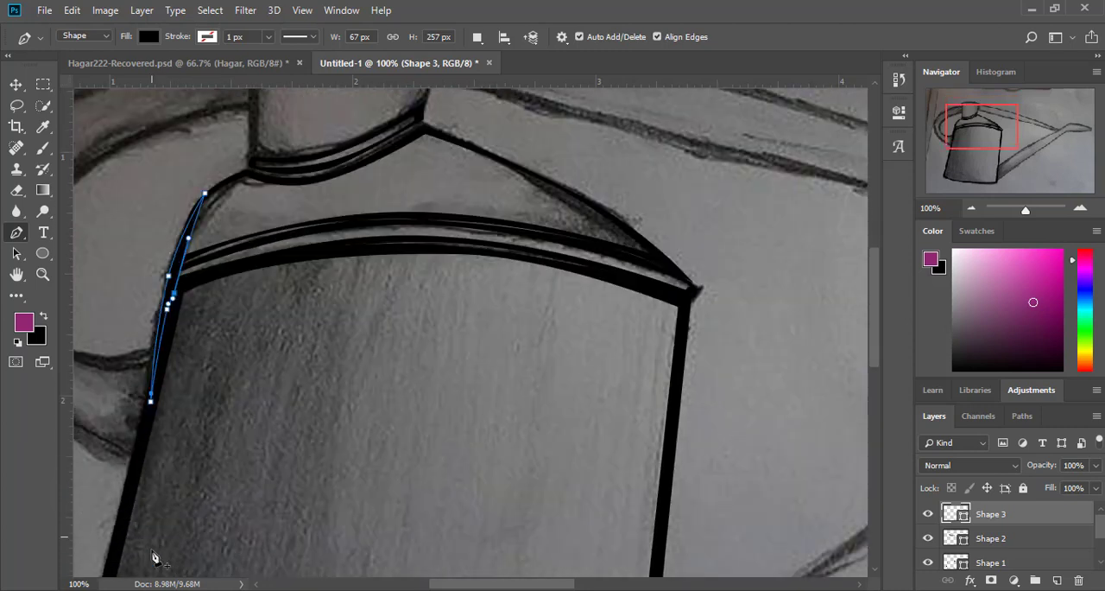
Step: On a new shape layer, draw the neck's left side and curved top edge, extending the top-right corner to the sketched edge
scroll(151, 552, down, 3)
key(v)
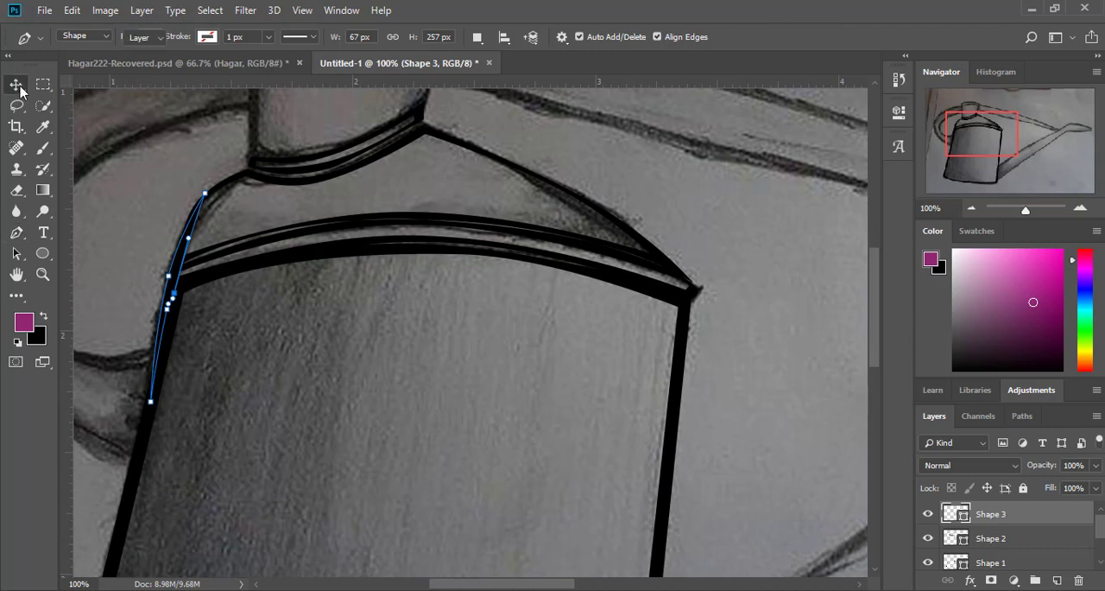
drag(1010, 181, 981, 120)
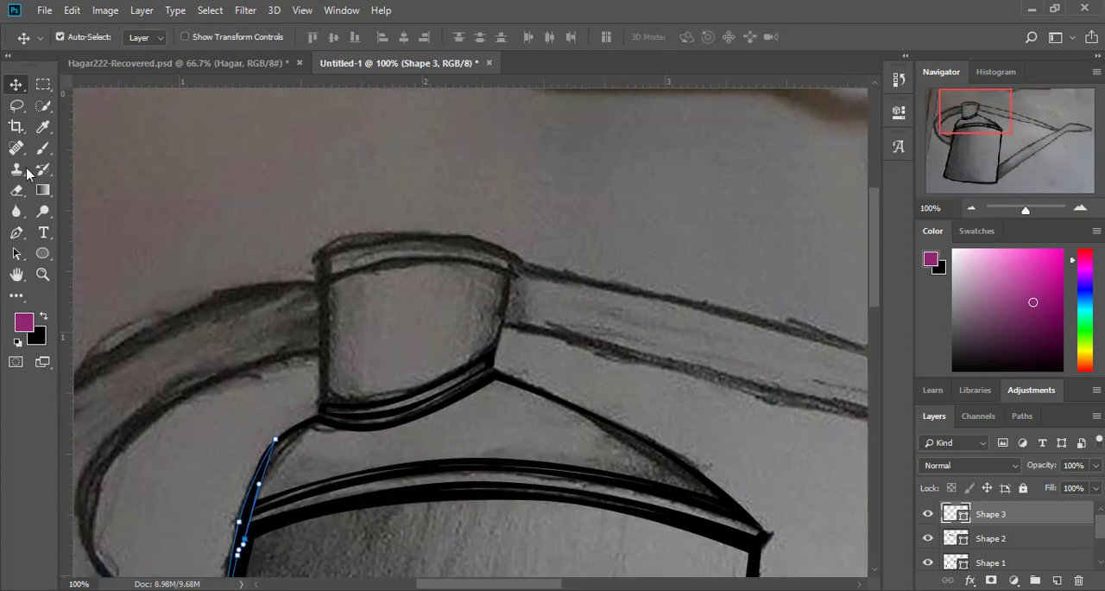
click(16, 232)
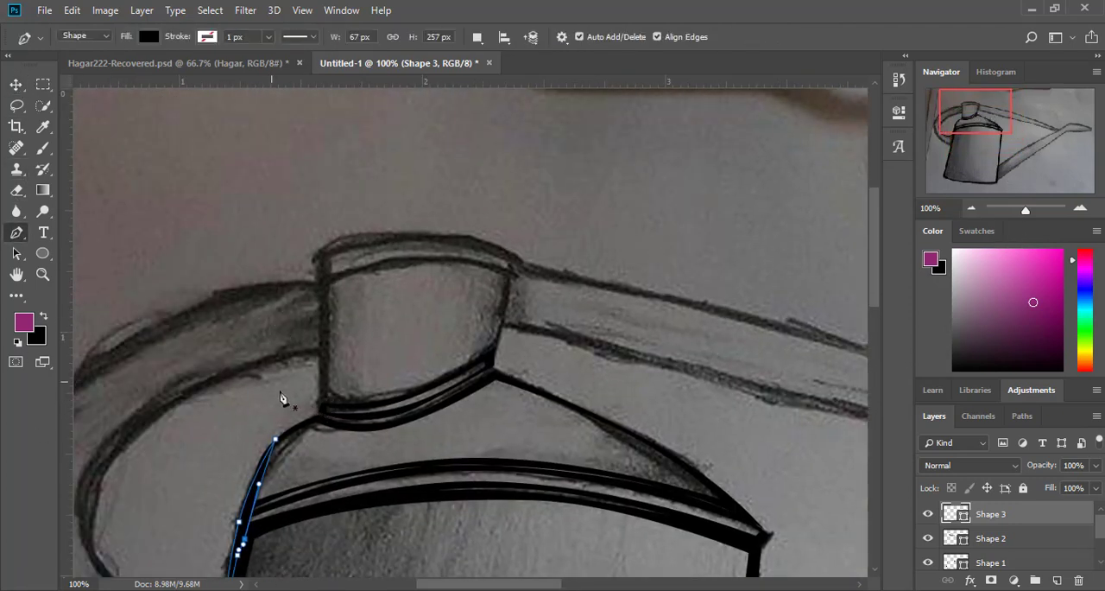
click(320, 402)
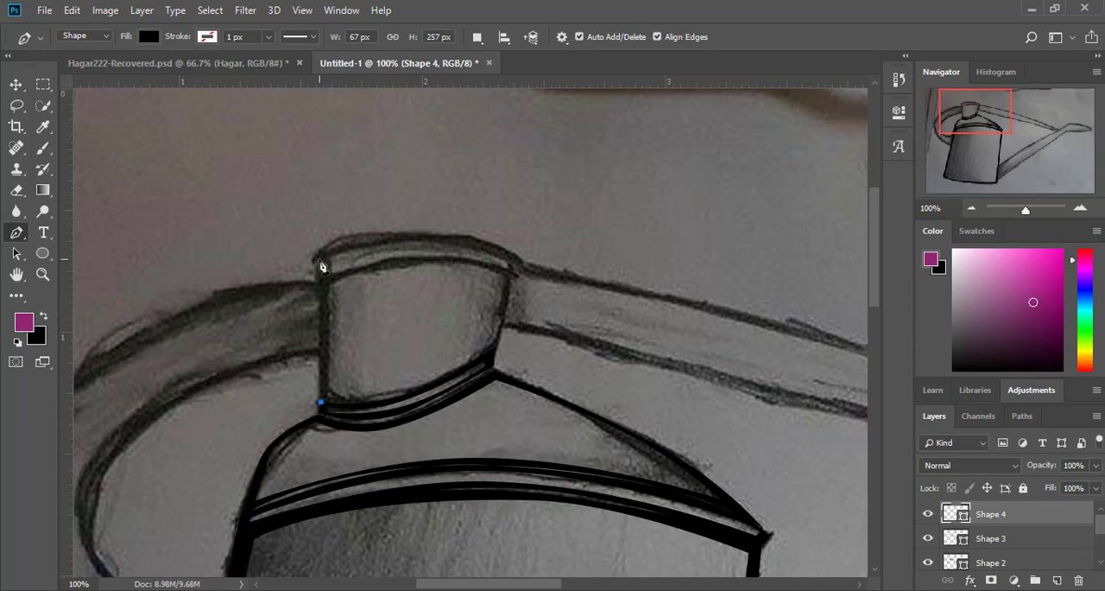
click(320, 258)
click(509, 262)
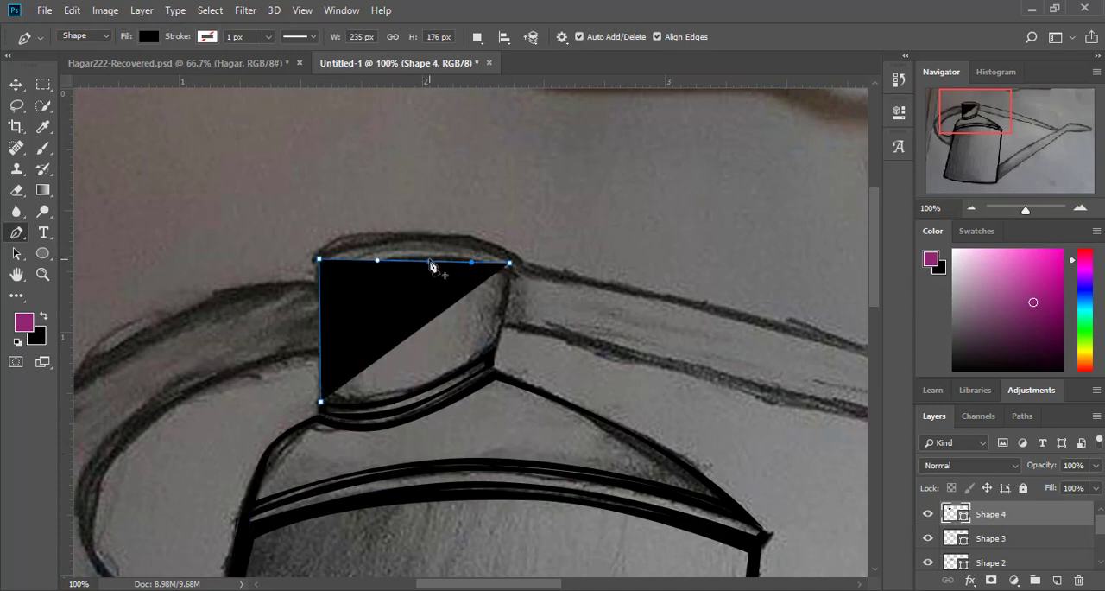
drag(431, 261, 433, 235)
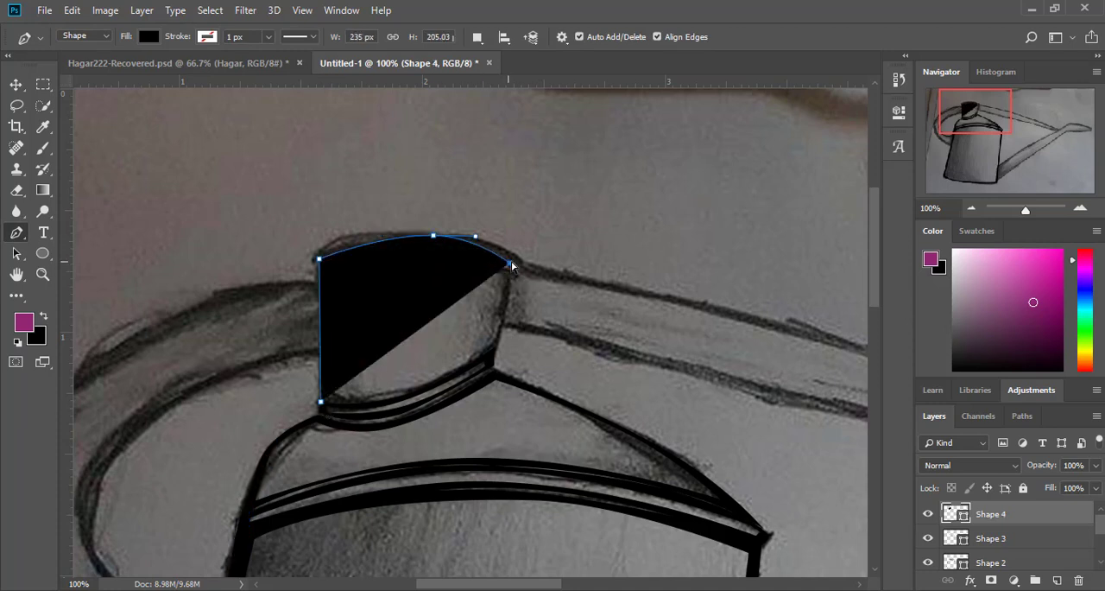
drag(511, 263, 520, 257)
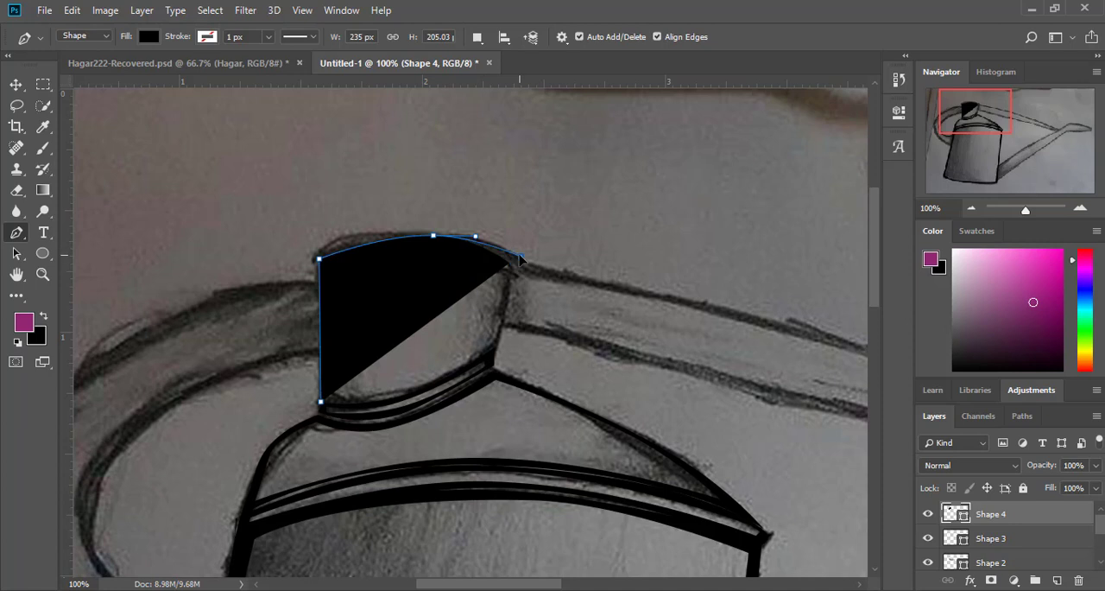
Step: Close the neck shape with its right side and curved bottom edge, and lower its opacity to 2%
click(493, 354)
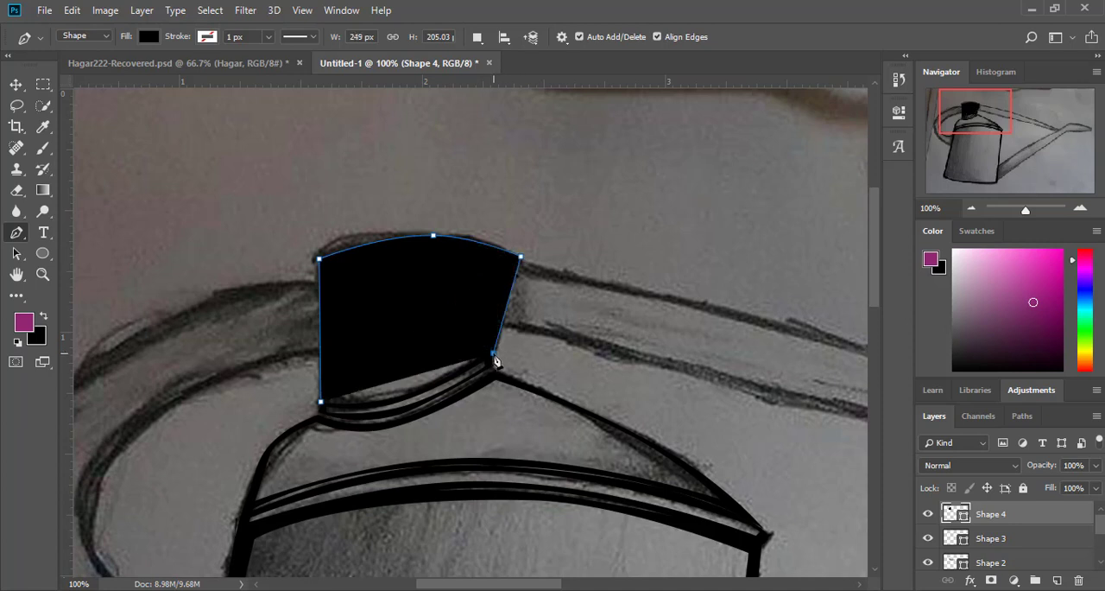
click(321, 402)
drag(393, 385, 384, 404)
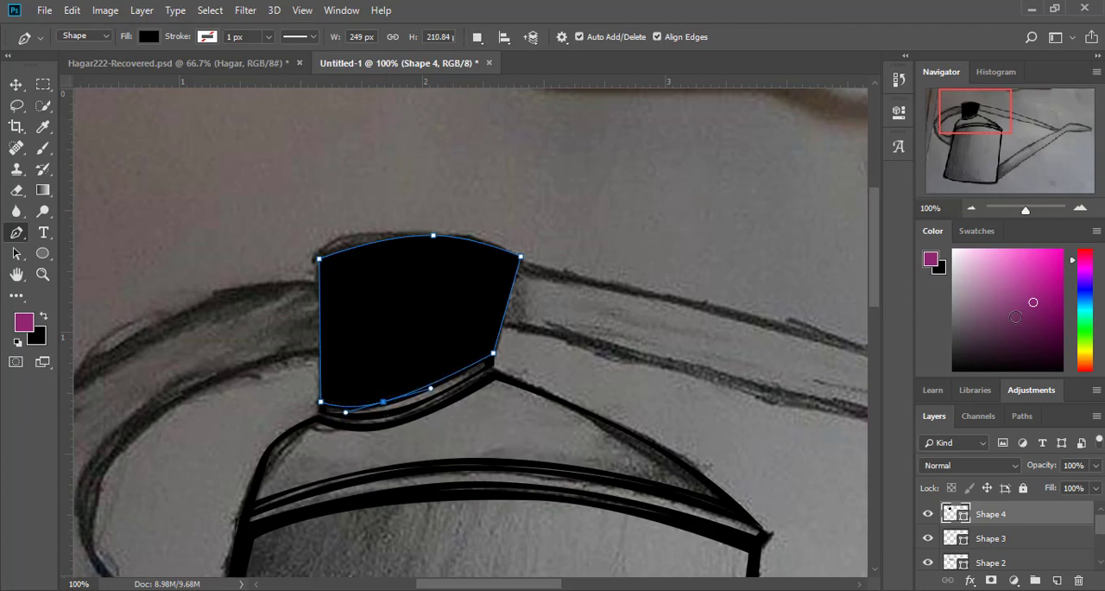
click(1095, 464)
click(1022, 489)
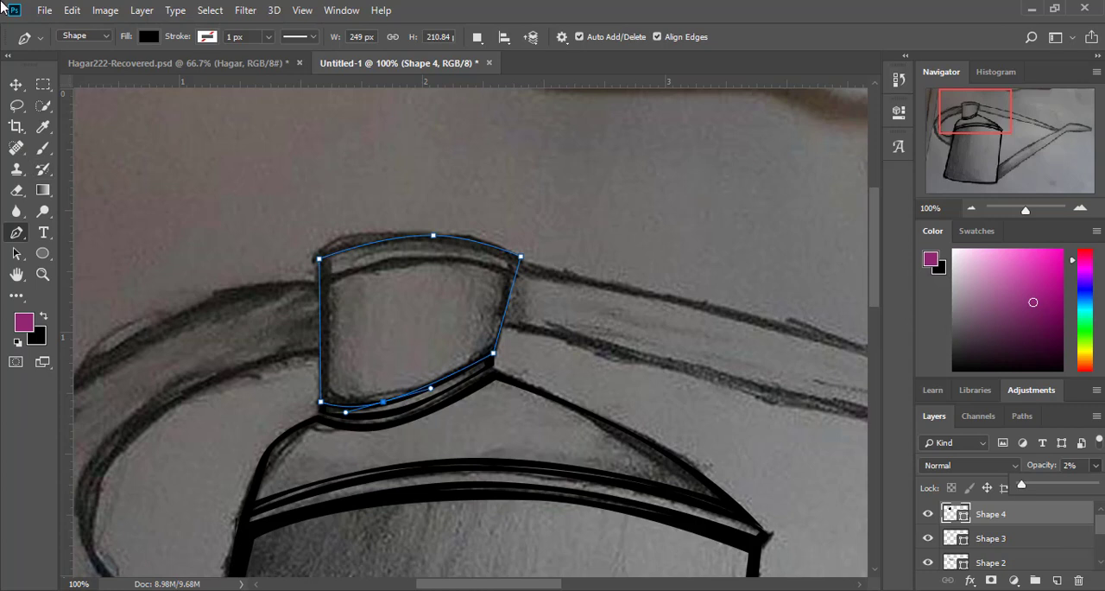
Step: Draw an inner cut-out in the neck with Exclude Overlapping Shapes, curving its bottom and top edges along the sketch
click(478, 38)
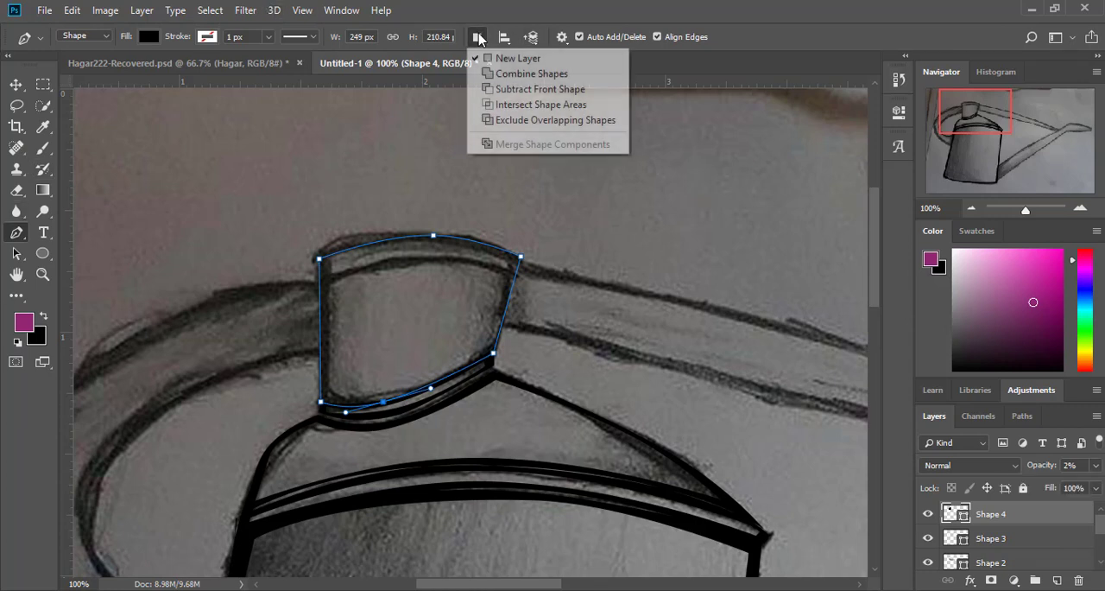
click(570, 121)
click(503, 275)
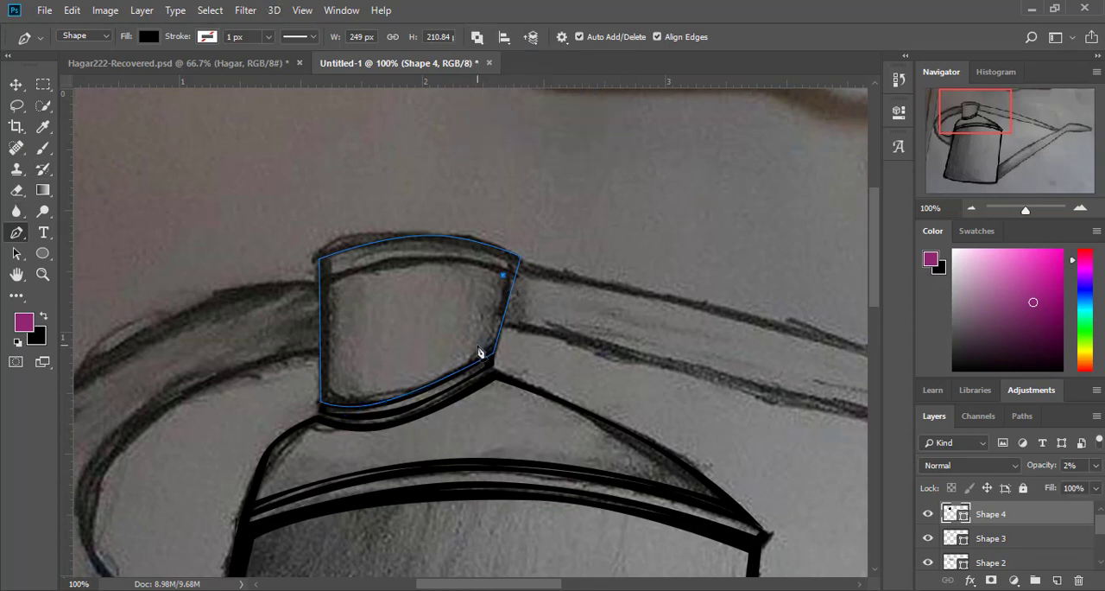
click(482, 350)
drag(423, 364, 392, 391)
click(331, 283)
click(503, 275)
drag(409, 282, 409, 266)
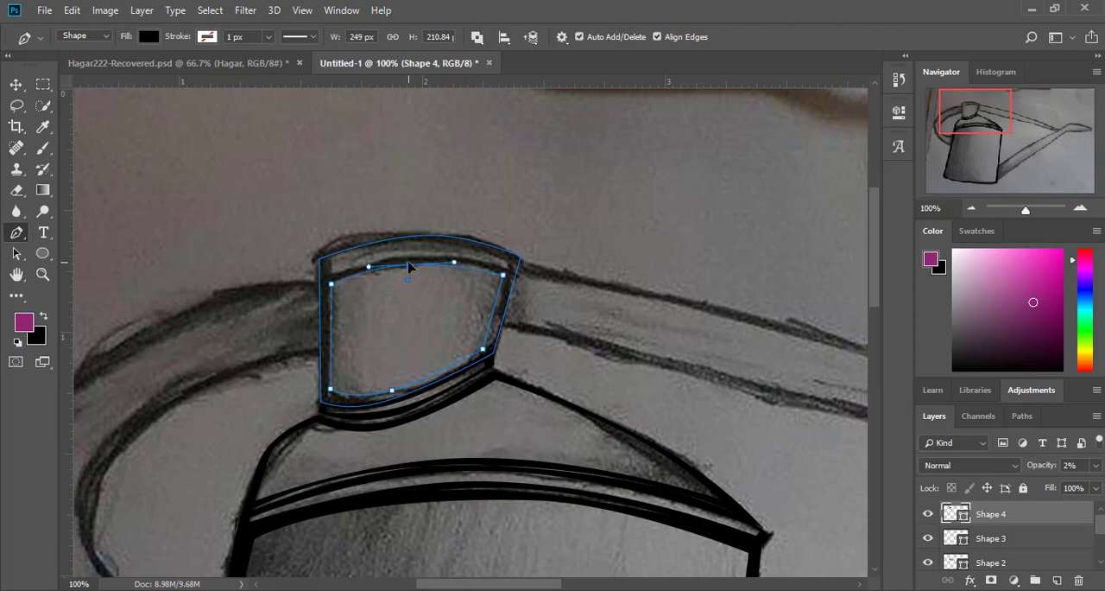
Step: Raise the neck shape's opacity to 100%
click(16, 84)
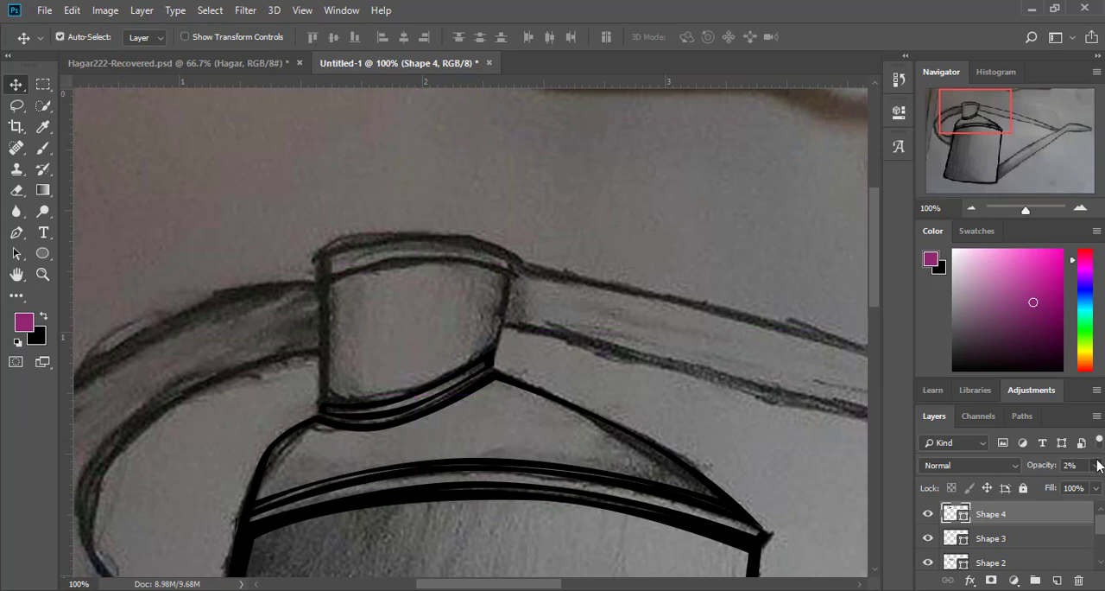
click(1095, 465)
click(1040, 484)
drag(1042, 490, 1094, 485)
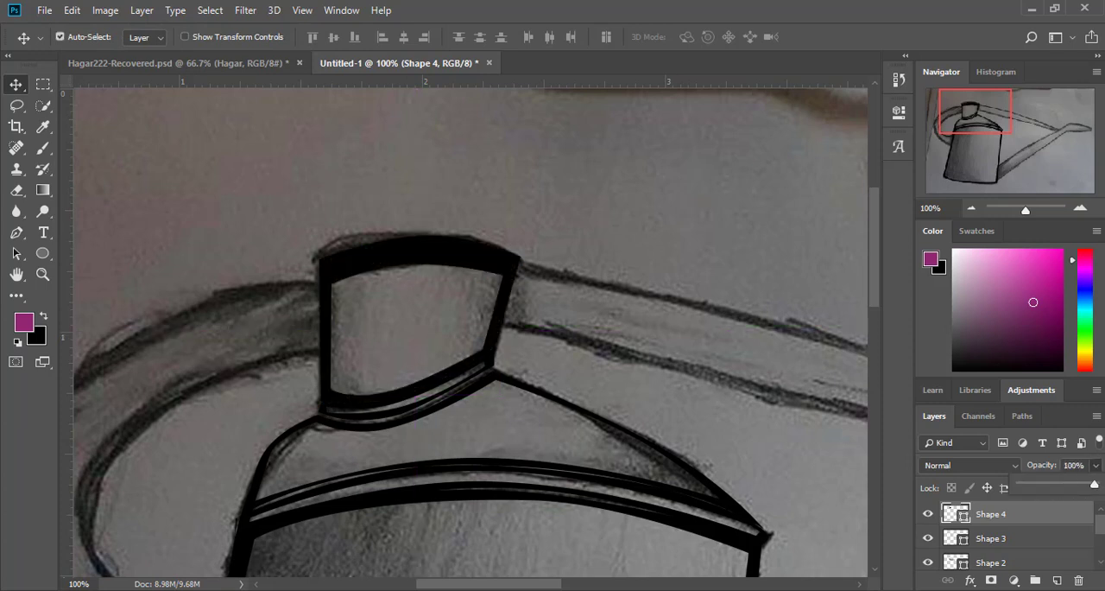
Step: Start a second cut-out in the neck's top band with Exclude Overlapping Shapes, curving its lower edge just above the first opening
click(15, 232)
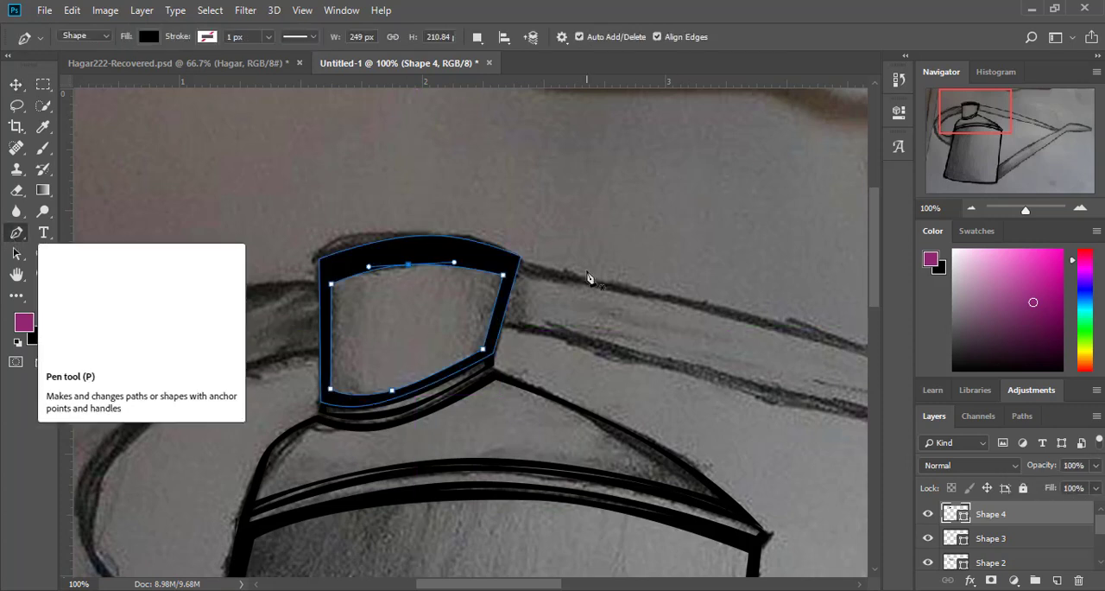
click(477, 36)
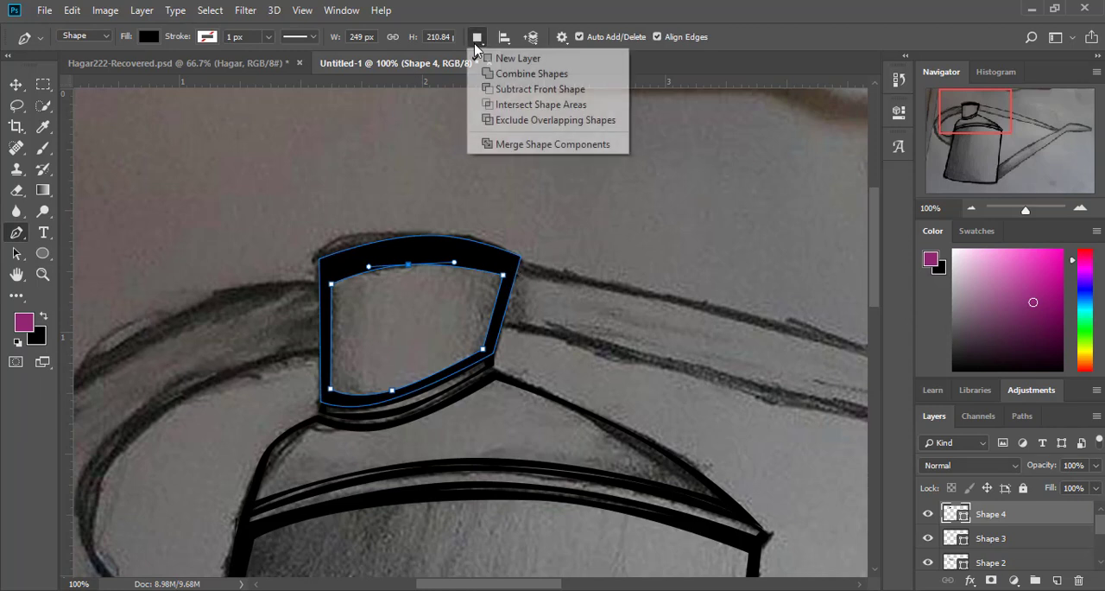
click(542, 104)
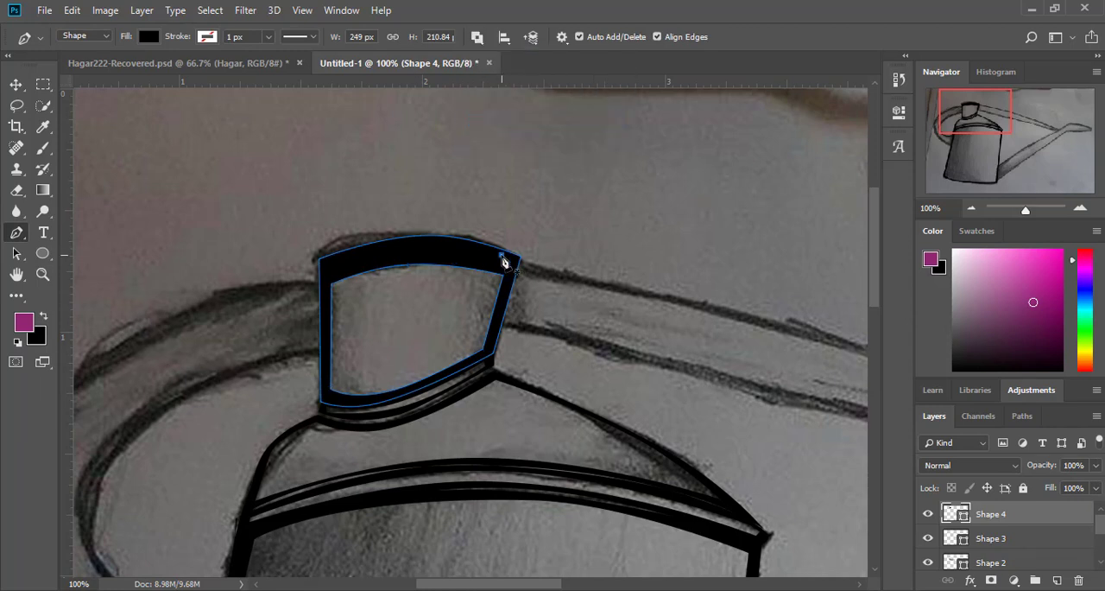
click(501, 256)
click(504, 271)
click(328, 262)
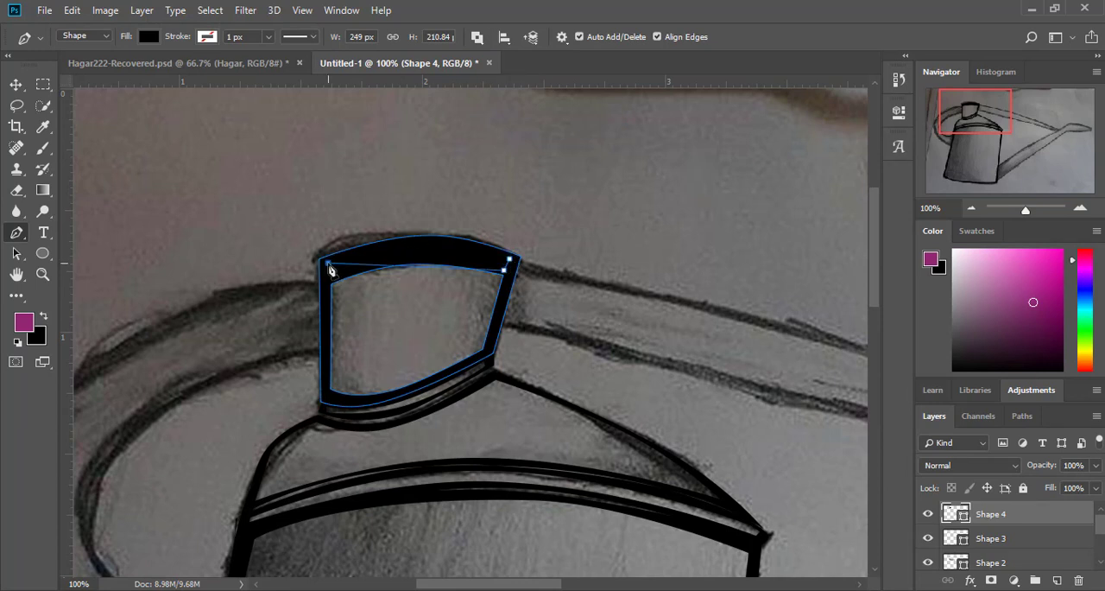
mouse_move(413, 266)
mouse_down()
mouse_move(412, 247)
mouse_move(439, 246)
mouse_move(412, 257)
mouse_up()
drag(328, 262, 330, 277)
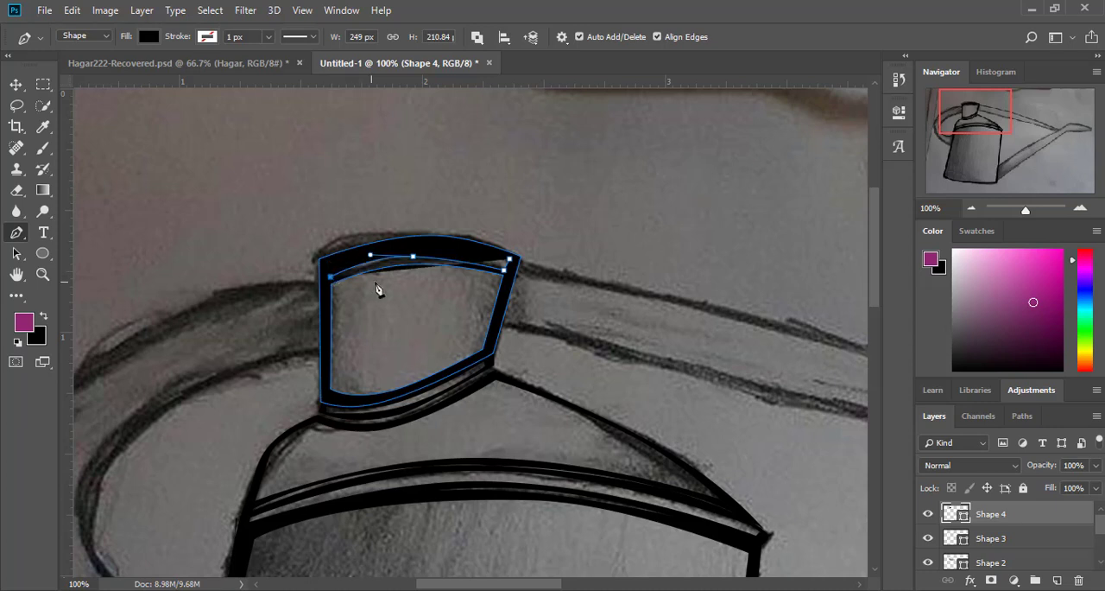
drag(414, 257, 421, 261)
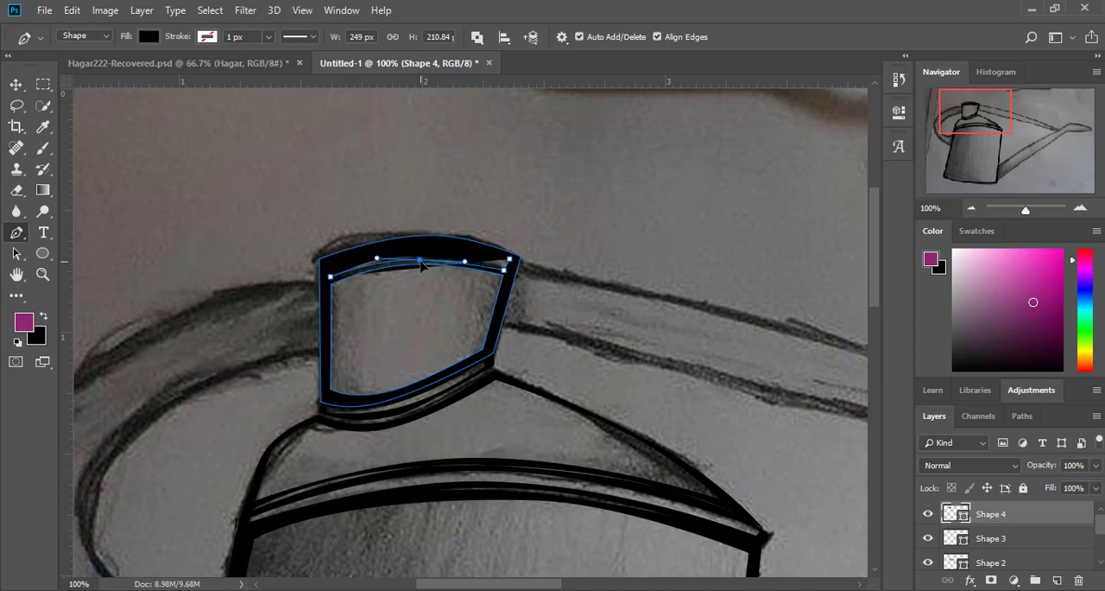
Step: Close the top band's cut-out at both ends and arch its upper edge parallel to the neck's top edge
click(330, 266)
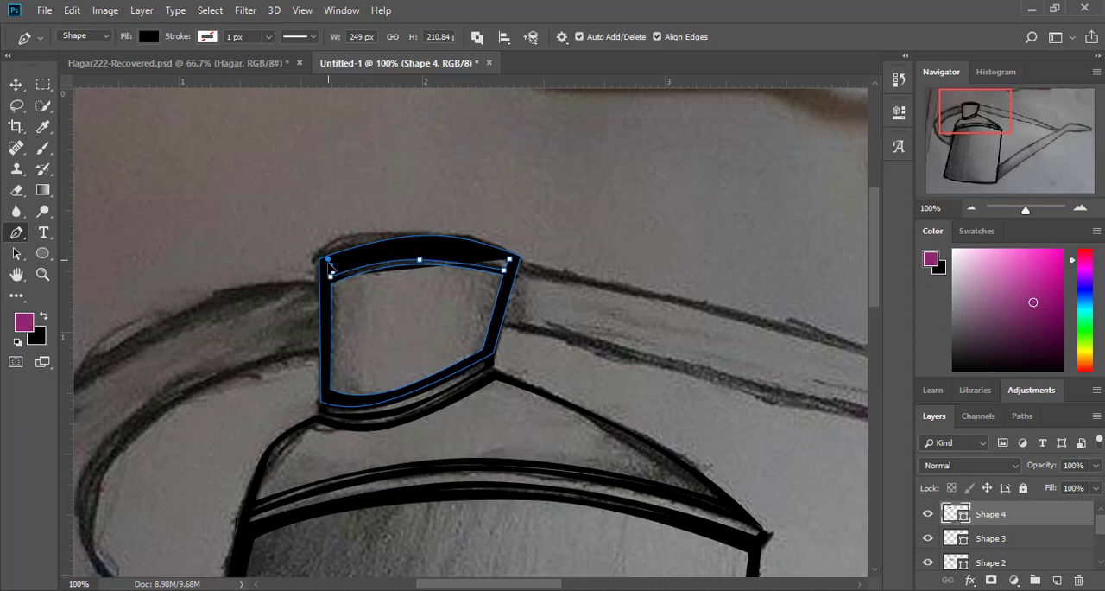
drag(328, 260, 328, 263)
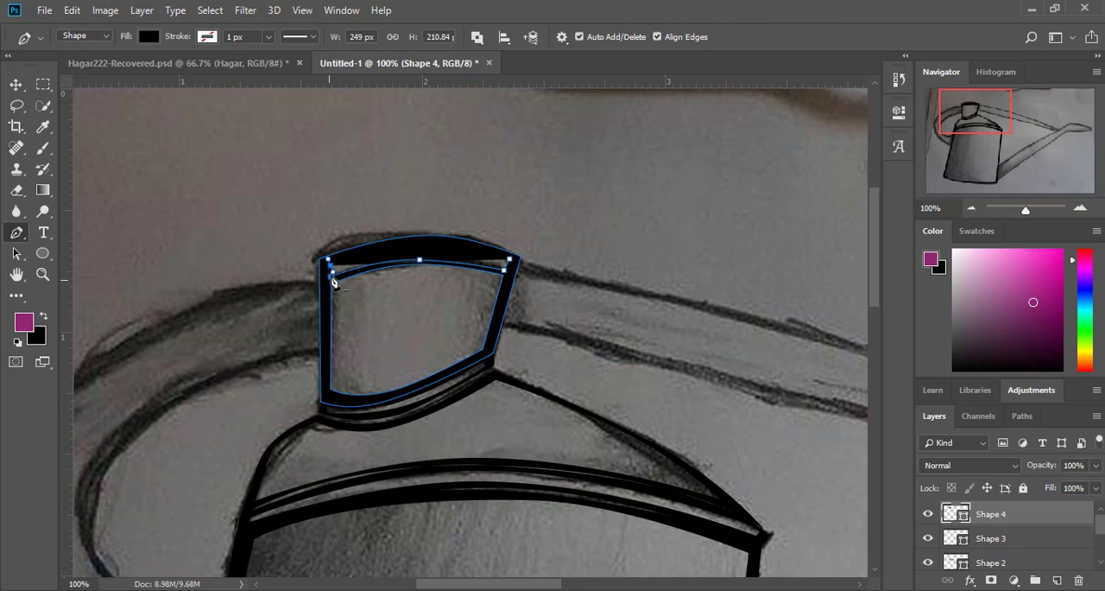
click(510, 259)
click(454, 259)
drag(455, 260, 437, 242)
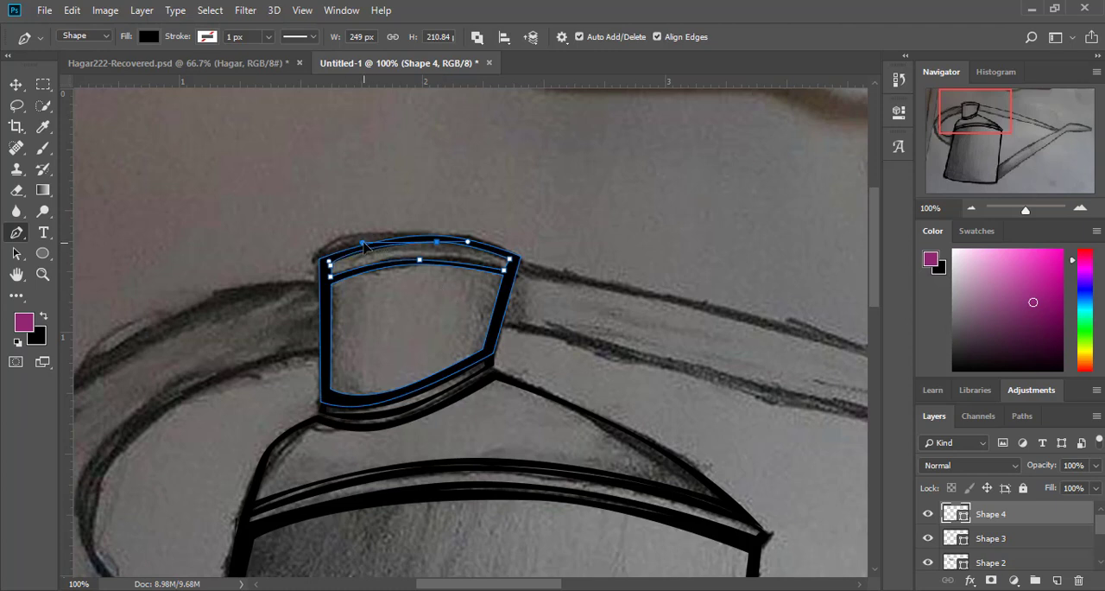
Step: On a new shape layer, draw the handle's inner edge from the body's side to the neck and bend it outward
scroll(156, 294, down, 3)
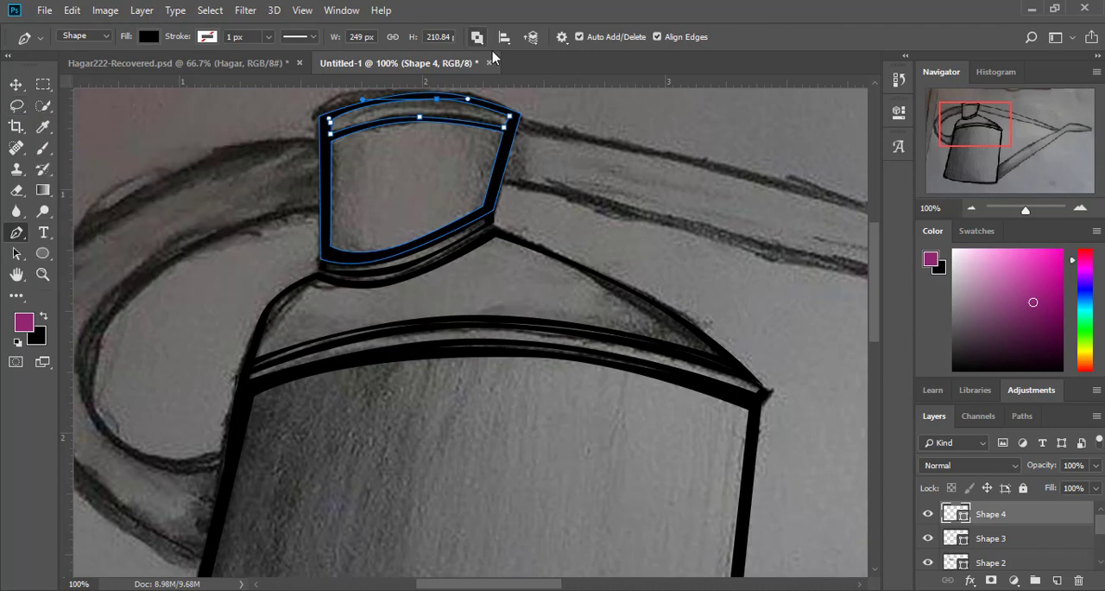
key(v)
click(17, 233)
click(970, 209)
click(970, 209)
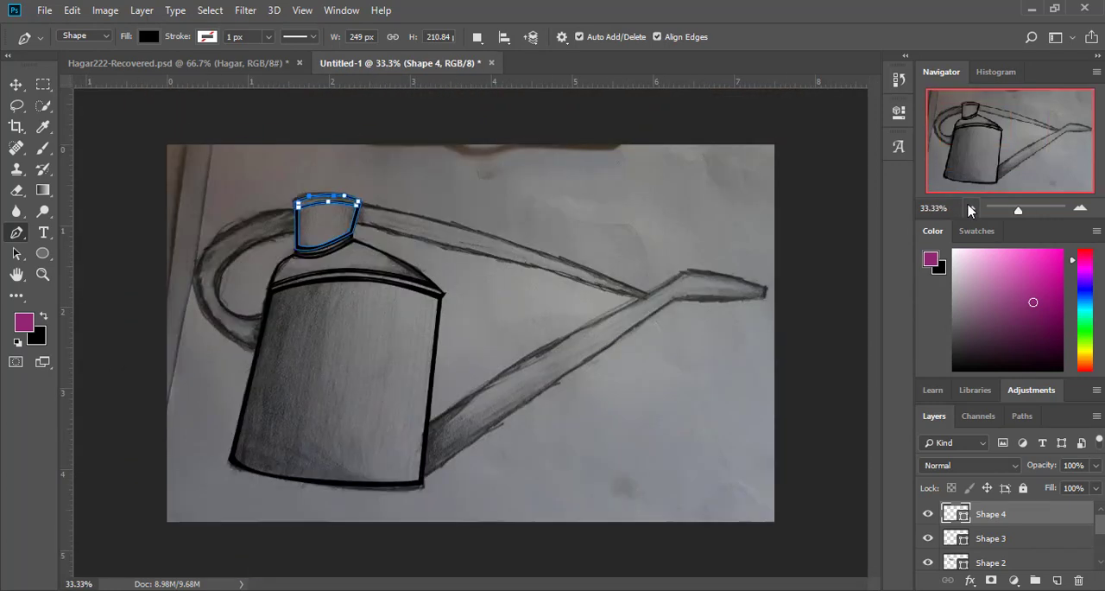
click(1081, 209)
click(1080, 209)
click(1080, 209)
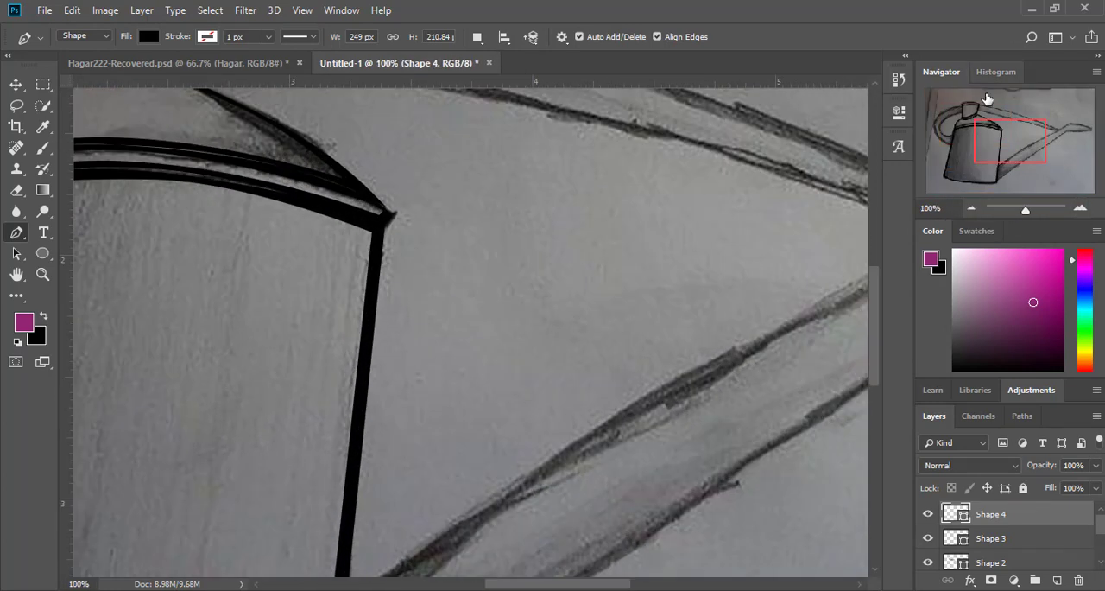
drag(987, 100, 965, 122)
click(337, 492)
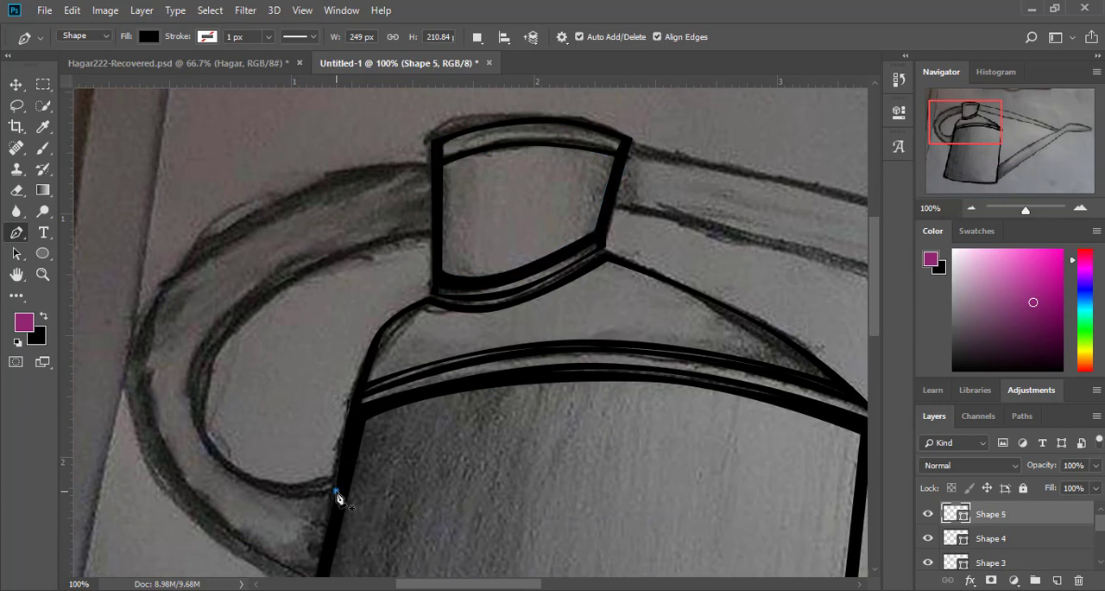
click(434, 235)
drag(223, 438, 198, 406)
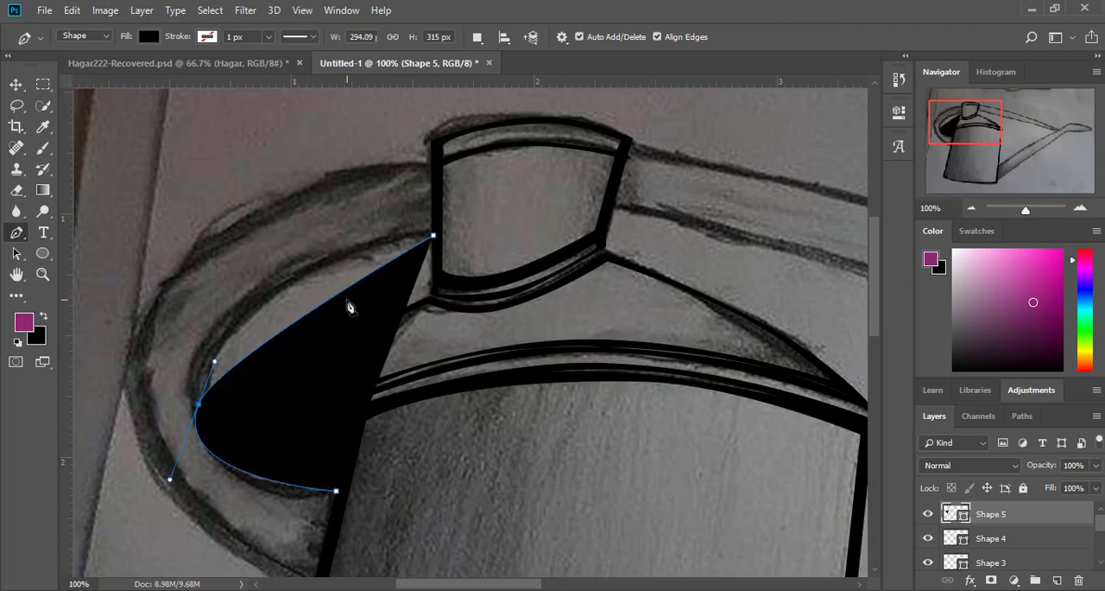
drag(343, 289, 295, 271)
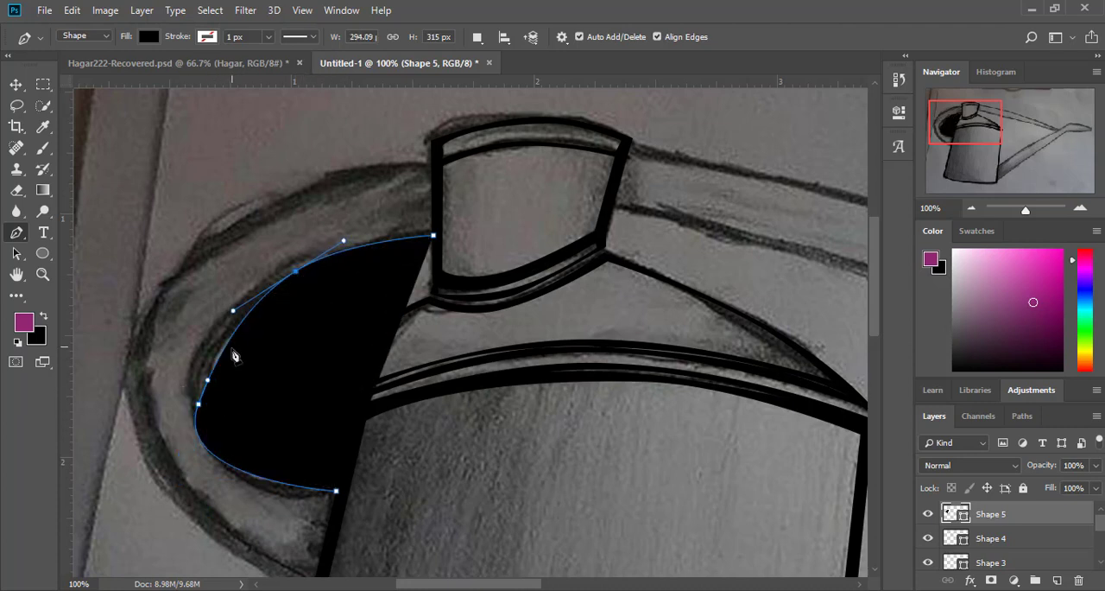
Step: Refine the handle's inner curve by removing surplus anchor points and fitting its lower bend to the sketch
drag(225, 348, 206, 349)
drag(241, 448, 220, 457)
click(199, 406)
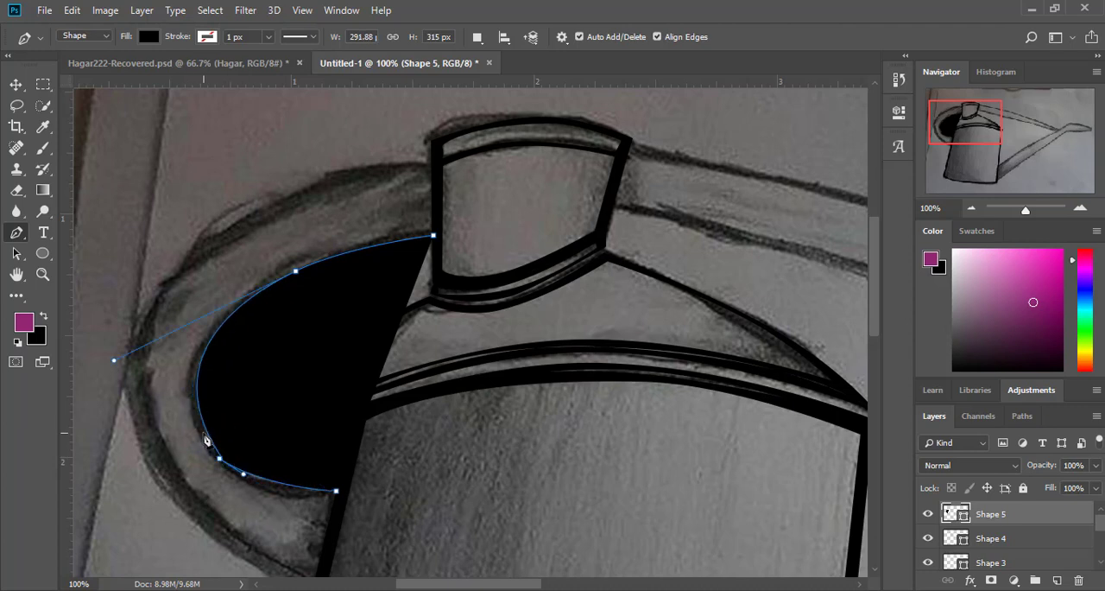
click(221, 460)
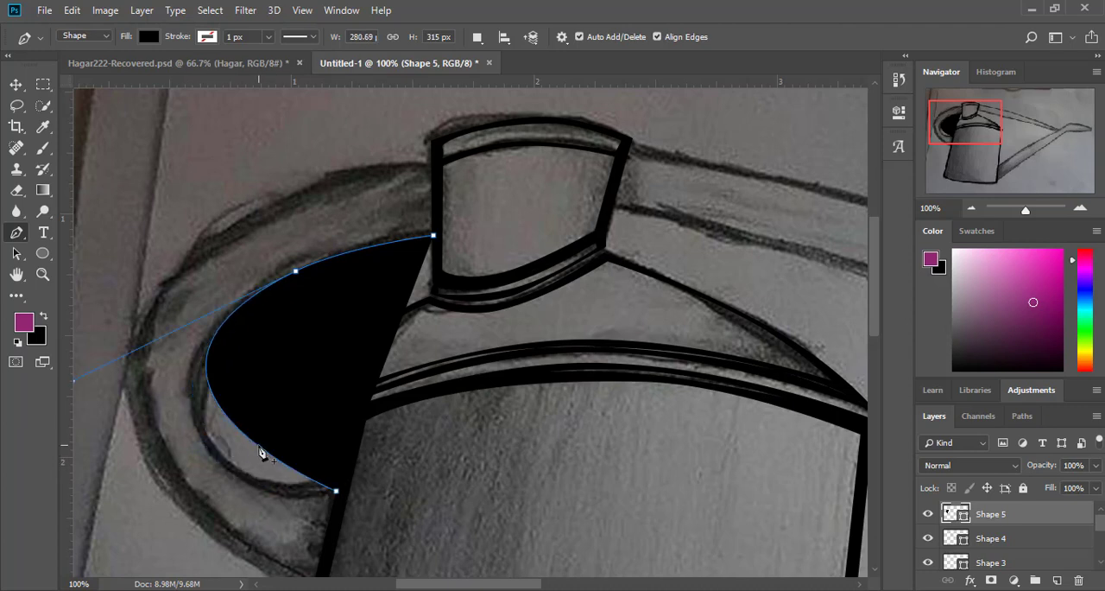
drag(257, 445, 243, 473)
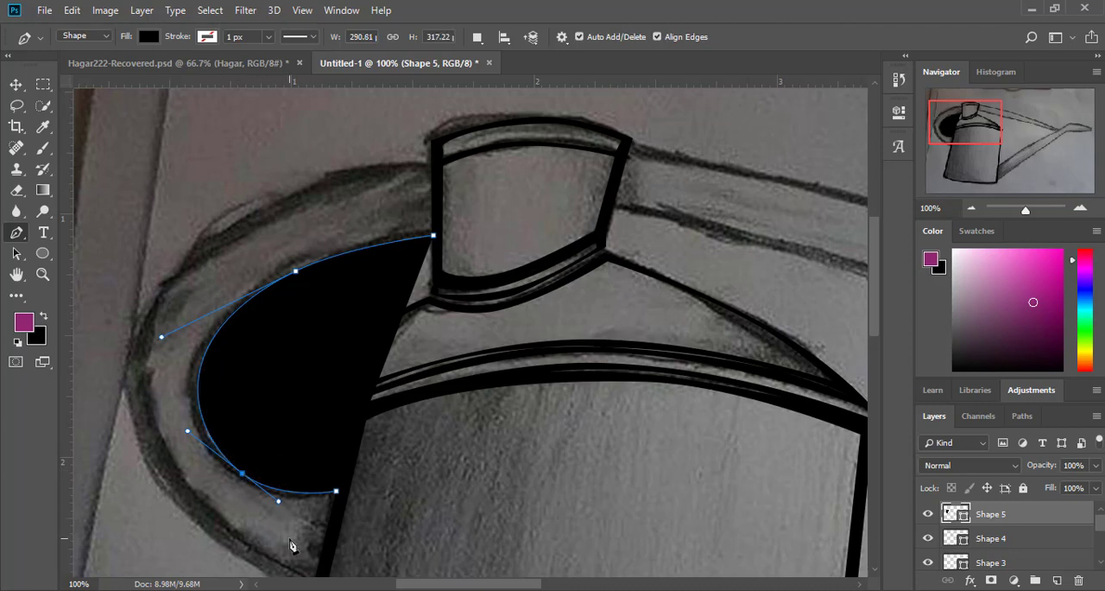
Step: Draw the handle's neck end and outer edge down to the body, curving the outer edge along the sketch
click(432, 165)
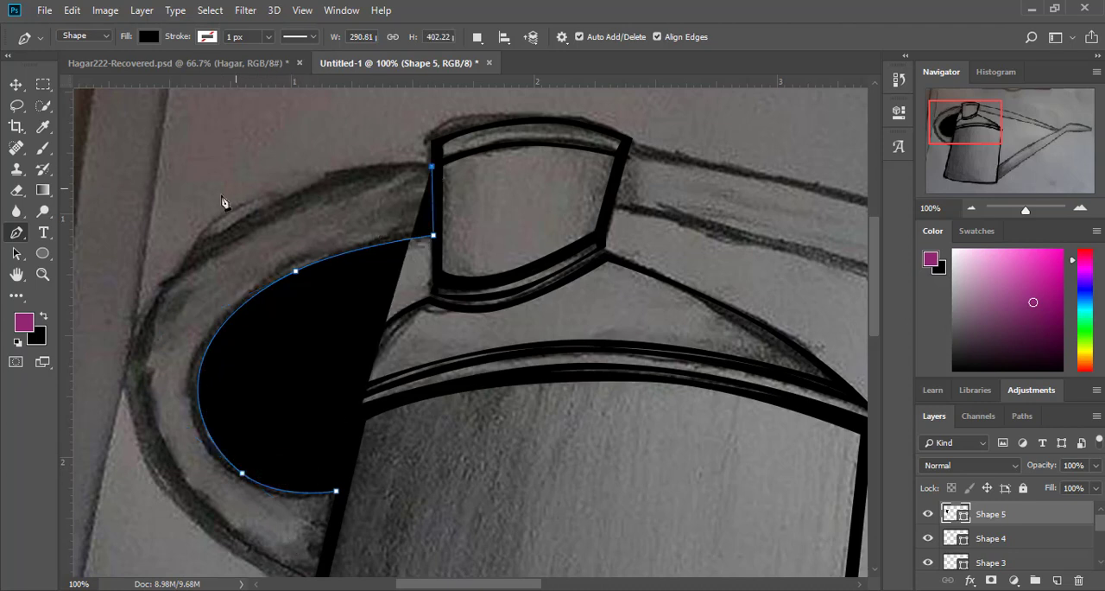
scroll(304, 460, down, 2)
click(312, 534)
click(370, 326)
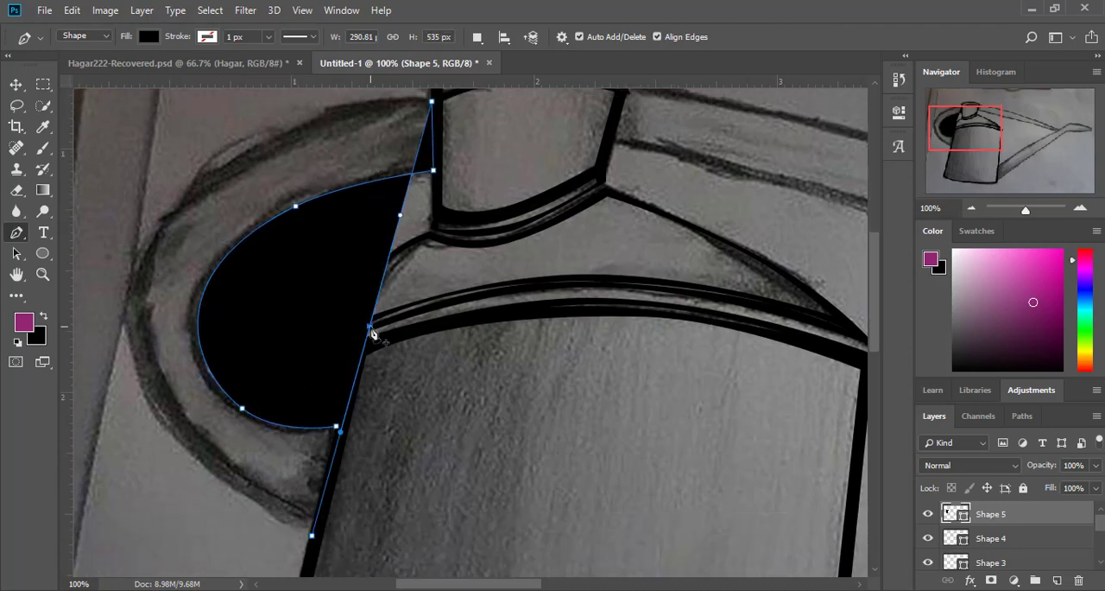
drag(369, 327, 120, 289)
click(184, 431)
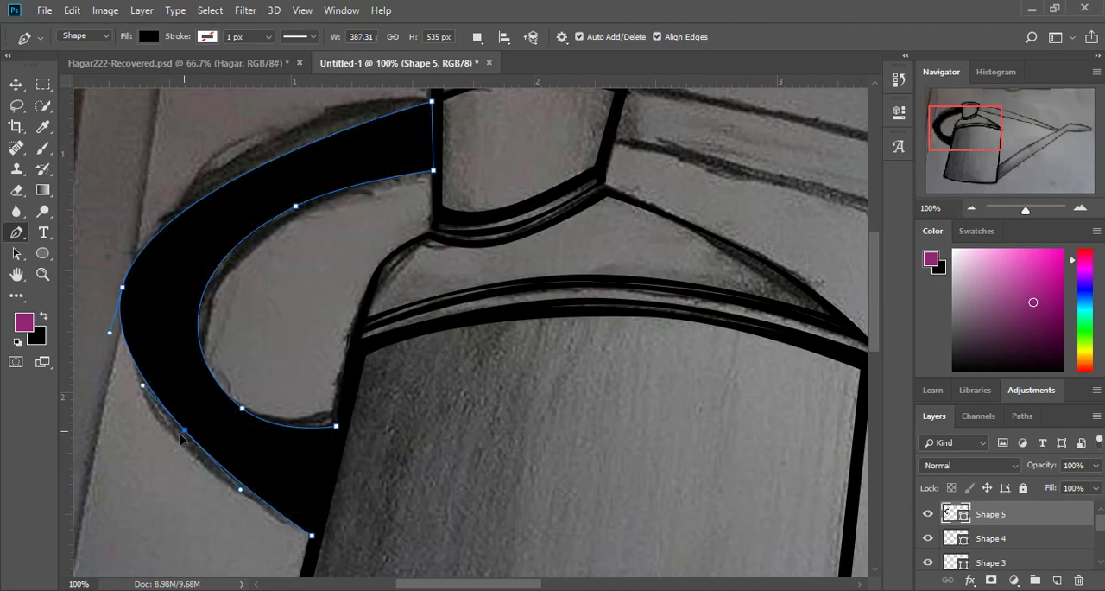
drag(184, 431, 165, 440)
drag(297, 162, 291, 130)
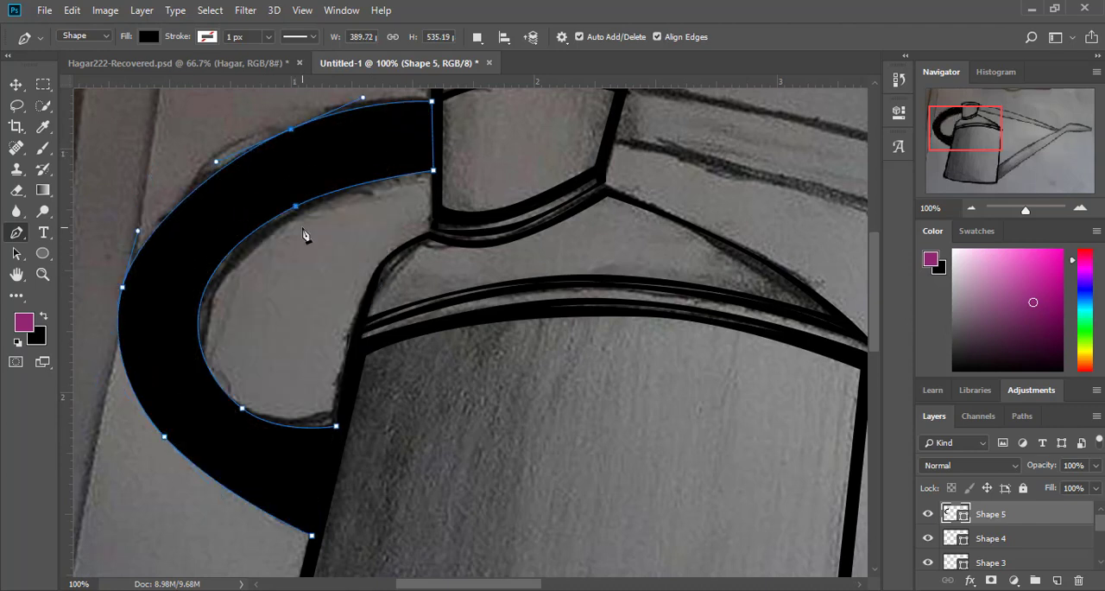
Step: Lower the handle shape's opacity to 22%, close its outline at the body, and bow both end edges
click(1098, 464)
drag(1090, 485, 1039, 486)
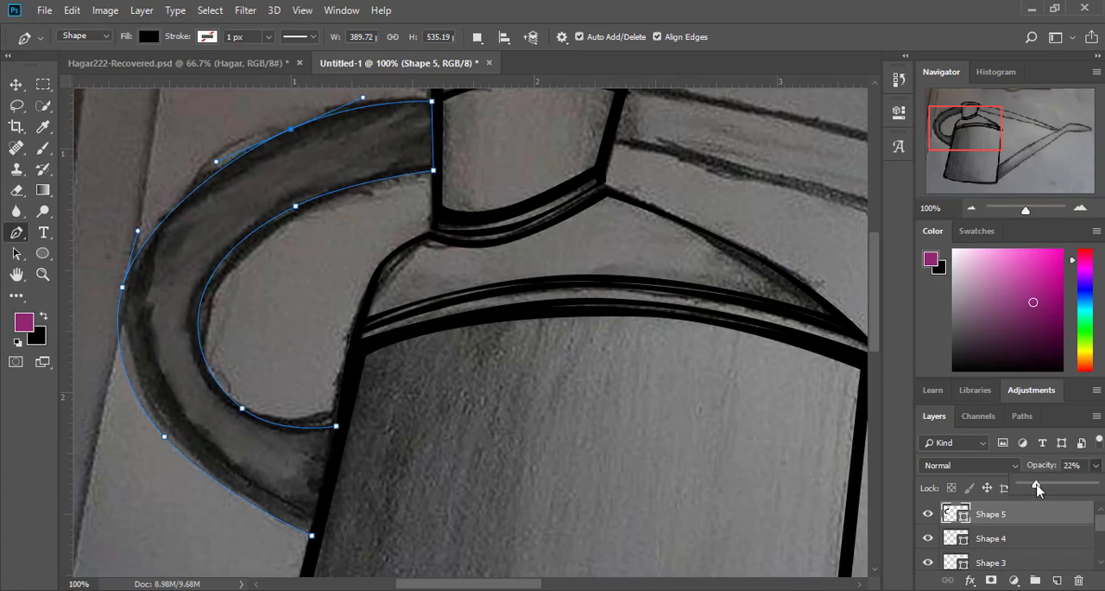
click(336, 428)
drag(325, 477, 329, 489)
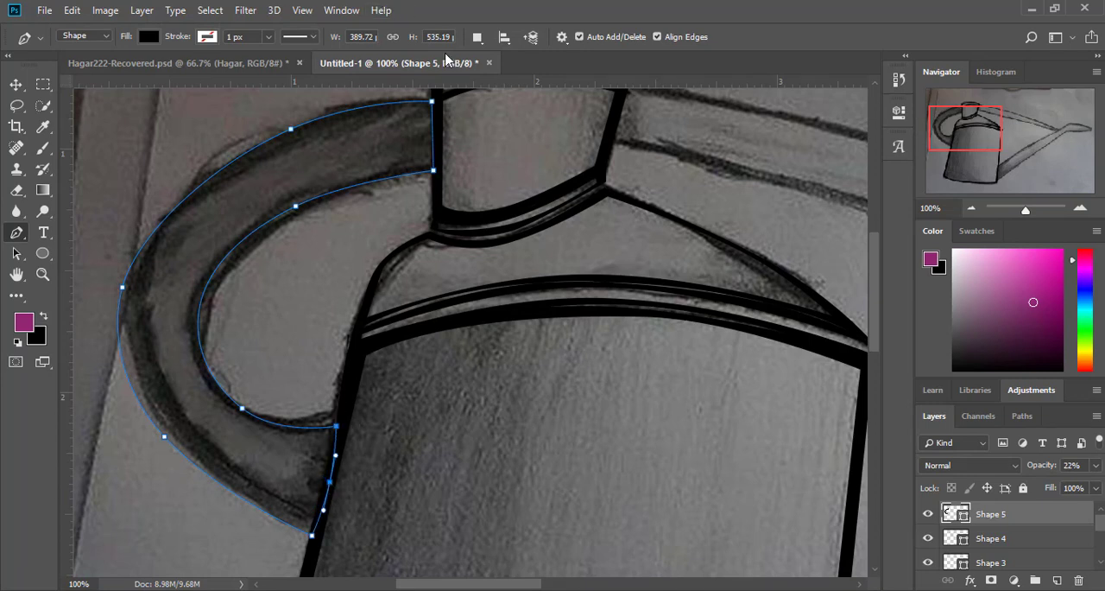
click(433, 137)
drag(434, 136, 438, 137)
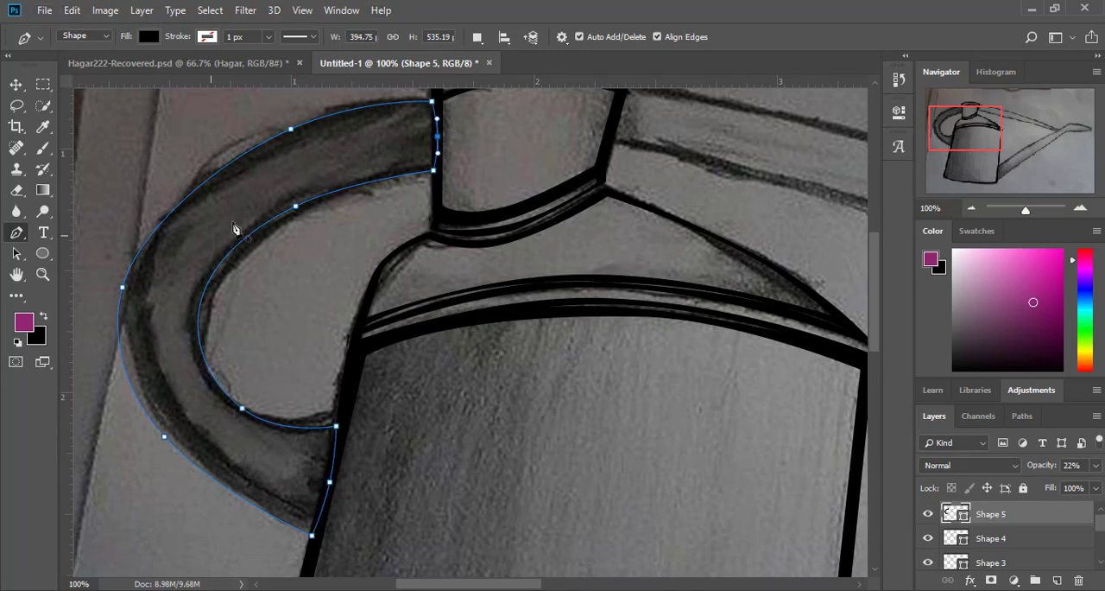
Step: Start a cut-out in the handle with Exclude Overlapping Shapes, drawing its neck end and curving its inner edge toward the body
click(477, 36)
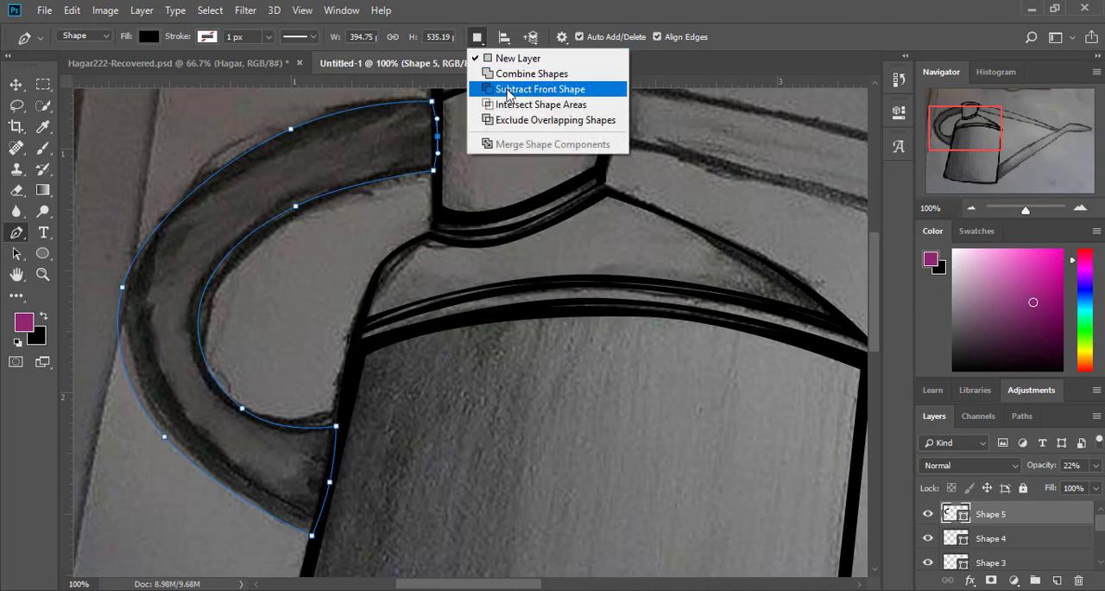
click(540, 116)
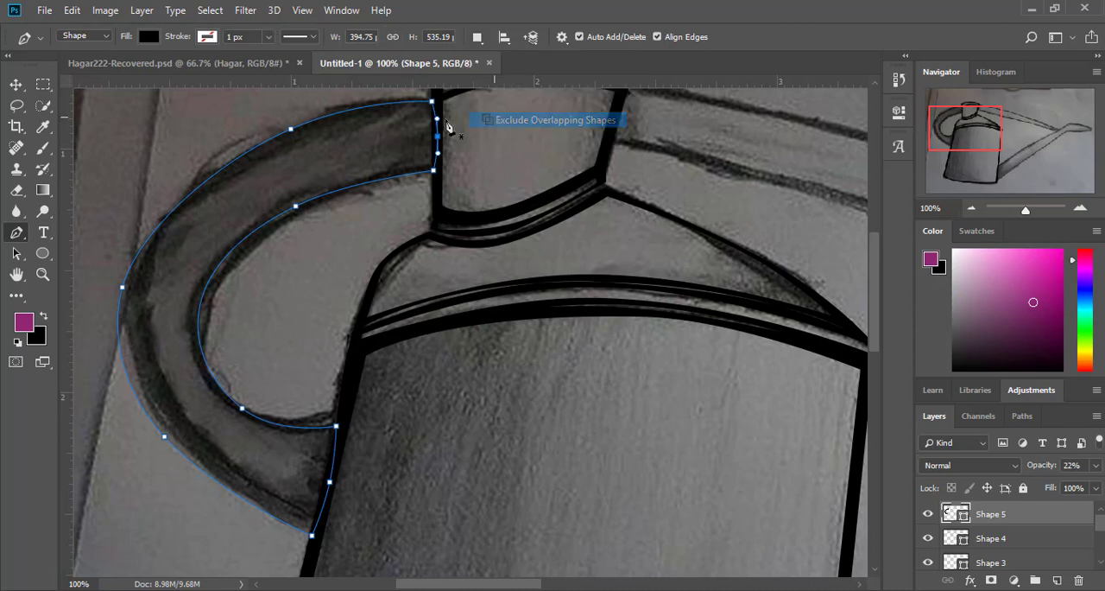
click(422, 163)
drag(417, 132, 425, 125)
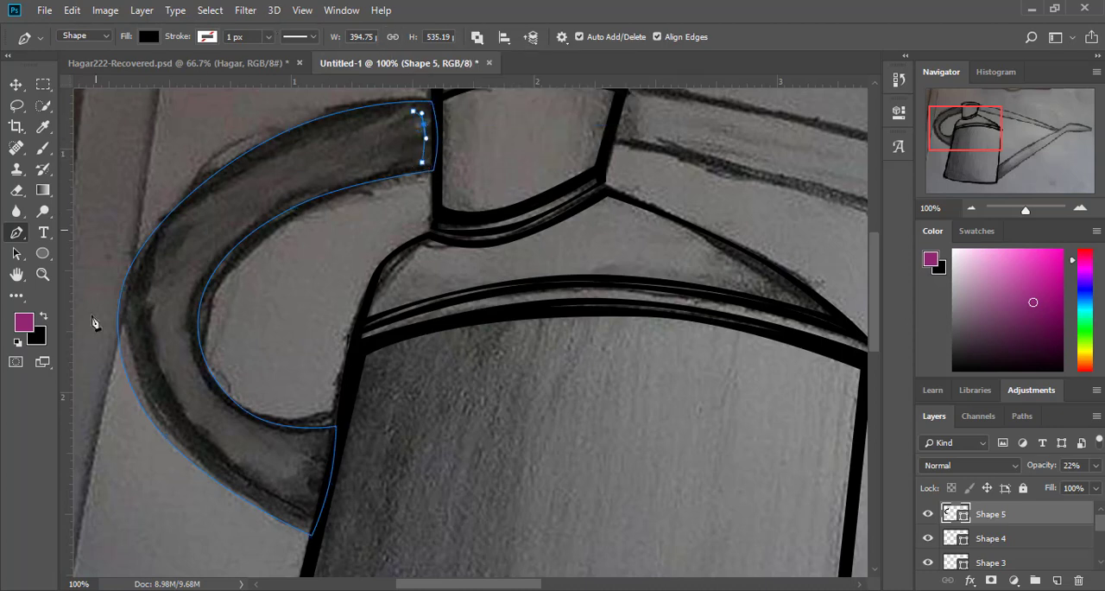
click(312, 438)
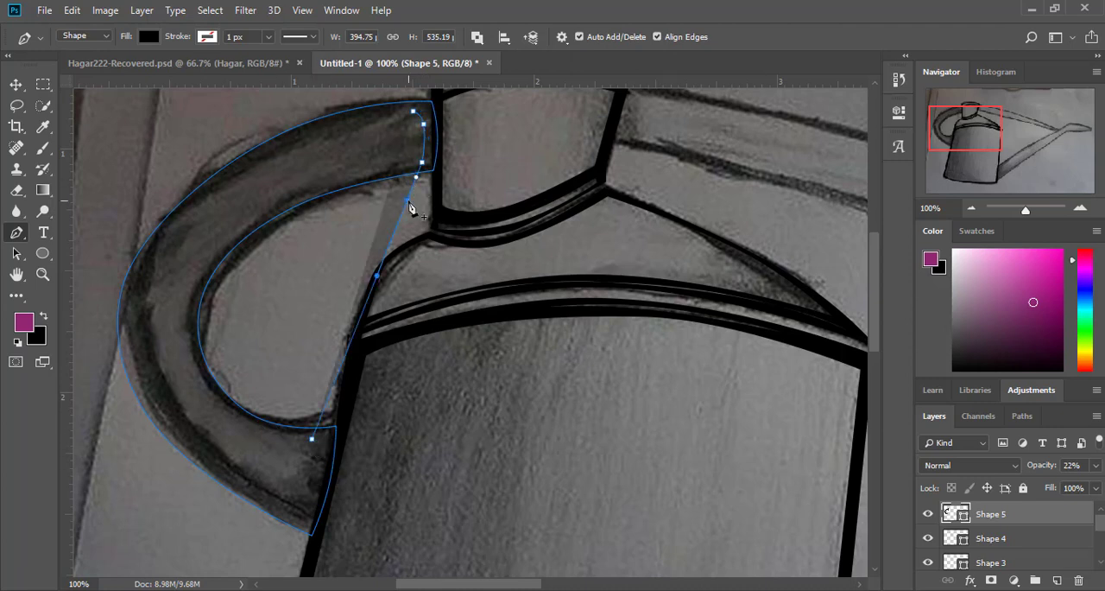
drag(409, 202, 191, 283)
drag(293, 216, 296, 200)
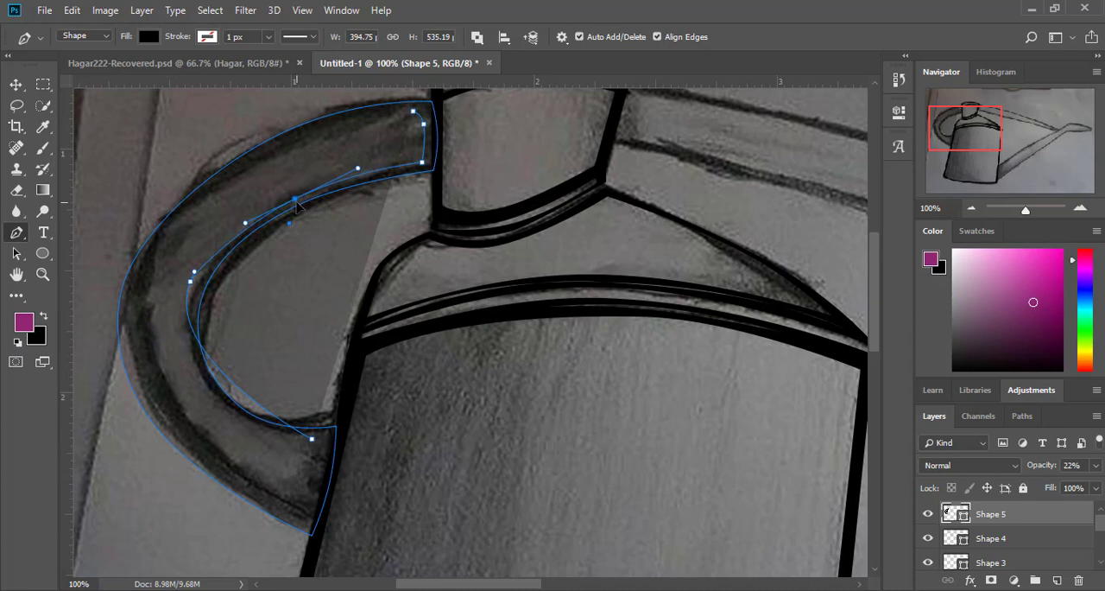
click(234, 411)
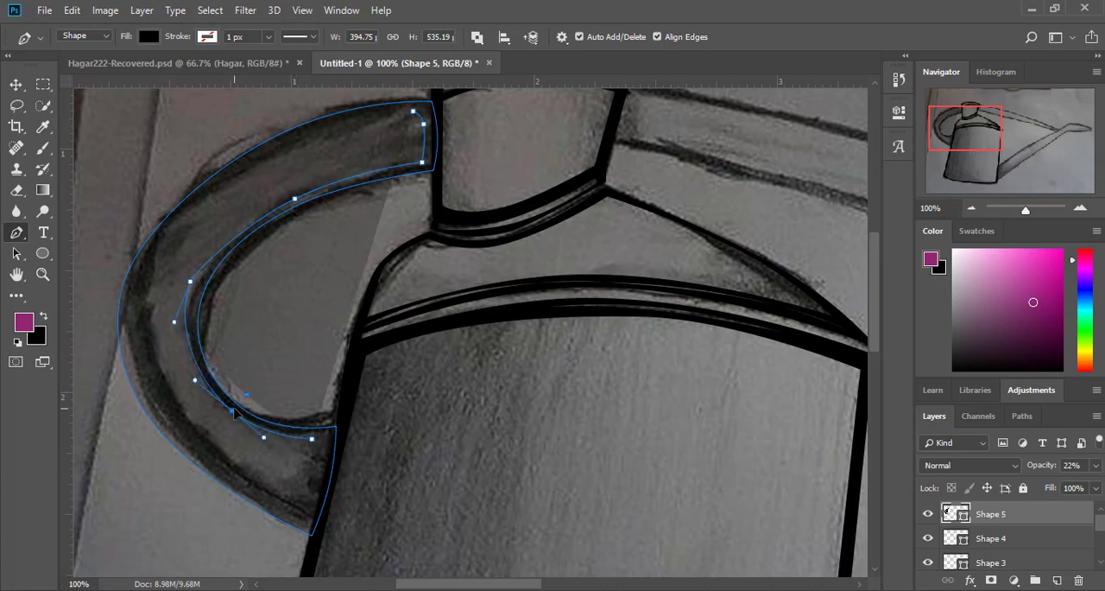
drag(234, 409, 233, 411)
Step: Adjust the cut-out's inner curve to run parallel to the handle's inner edge and move its end closer to the body
drag(192, 292, 201, 278)
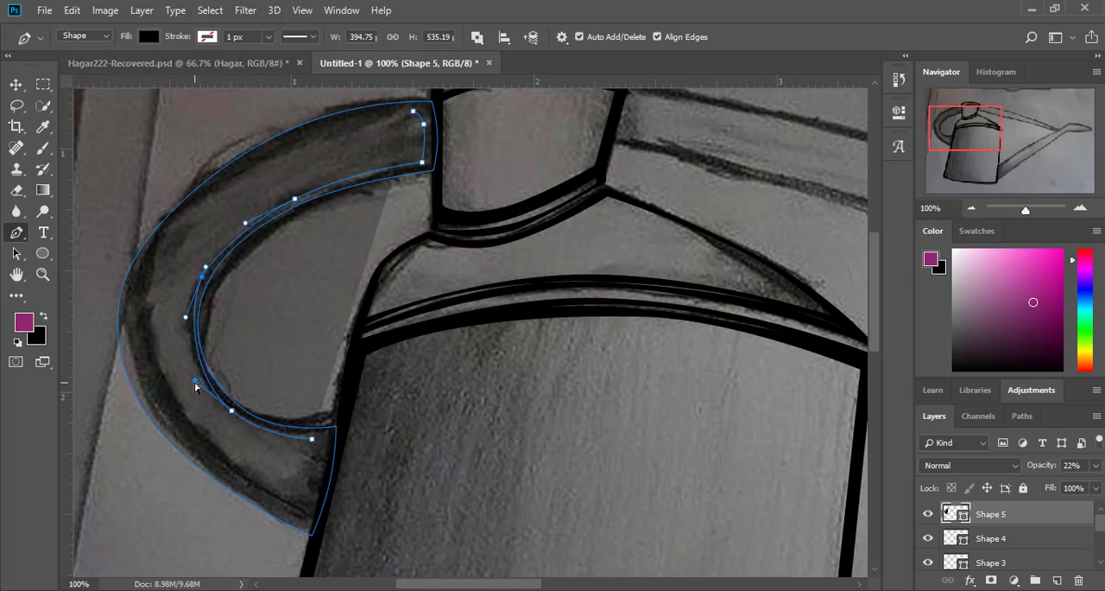
drag(195, 382, 187, 375)
drag(247, 226, 240, 226)
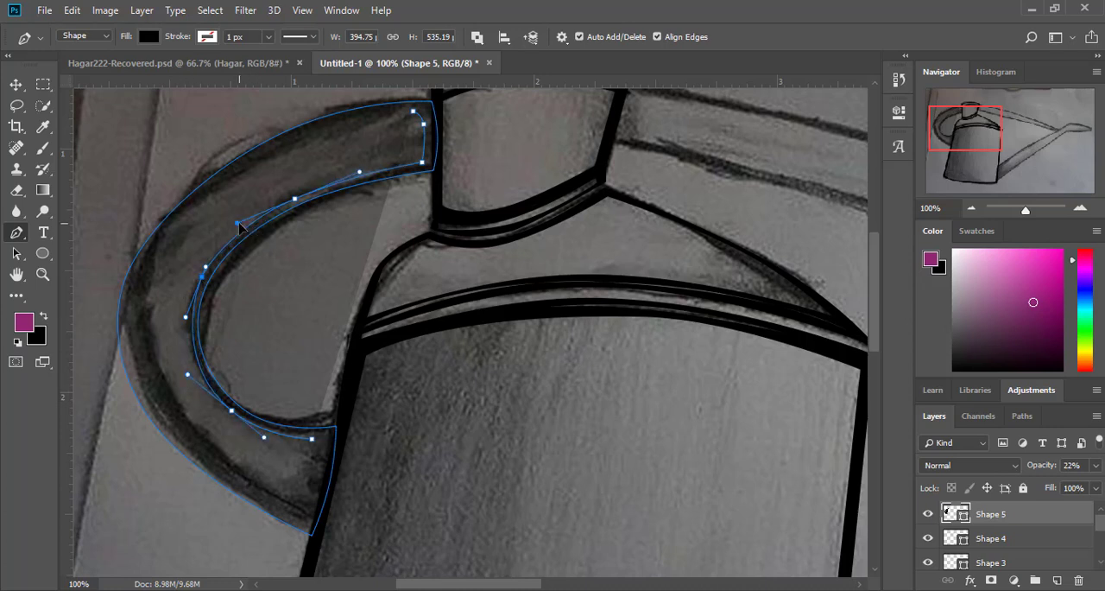
ctrl+click(314, 440)
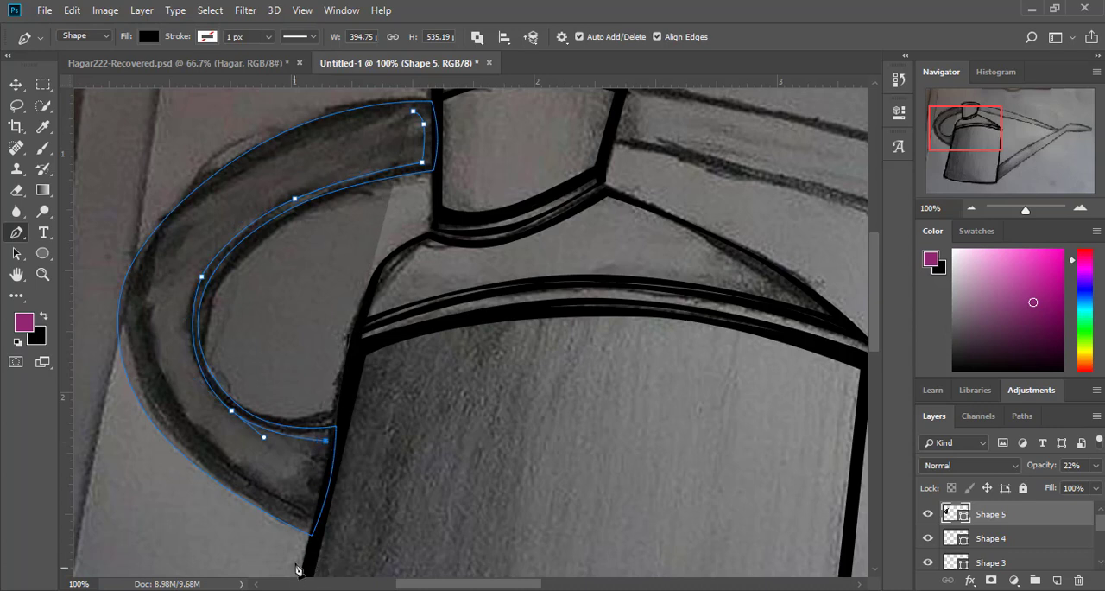
Step: Close the handle cut-out along its body end and curve its outer side parallel to the handle's outer edge
click(311, 518)
click(319, 479)
click(414, 112)
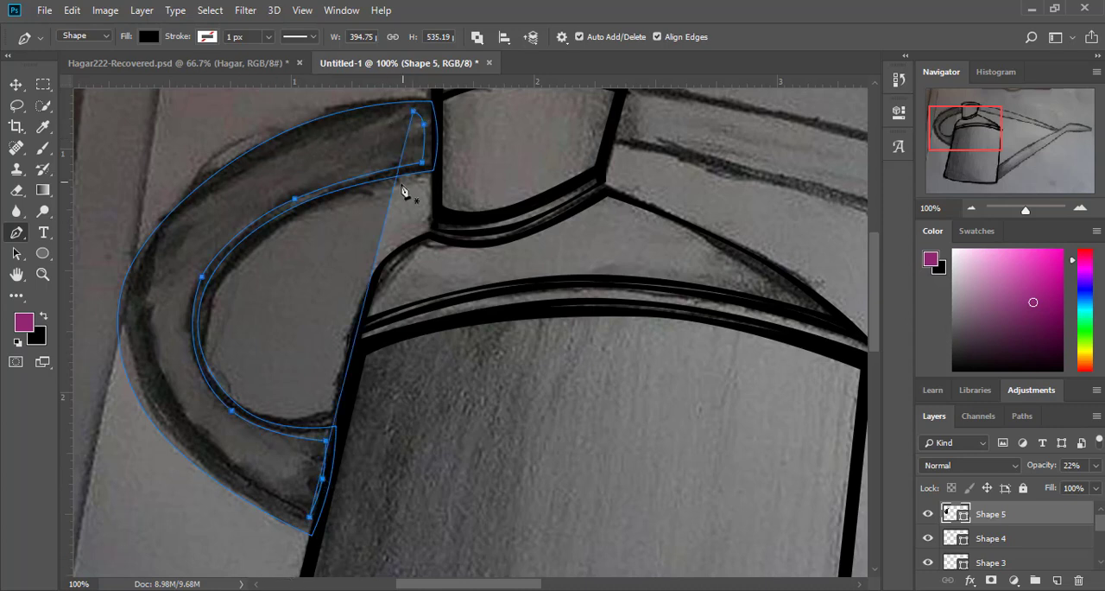
drag(134, 278, 104, 397)
drag(207, 449, 172, 440)
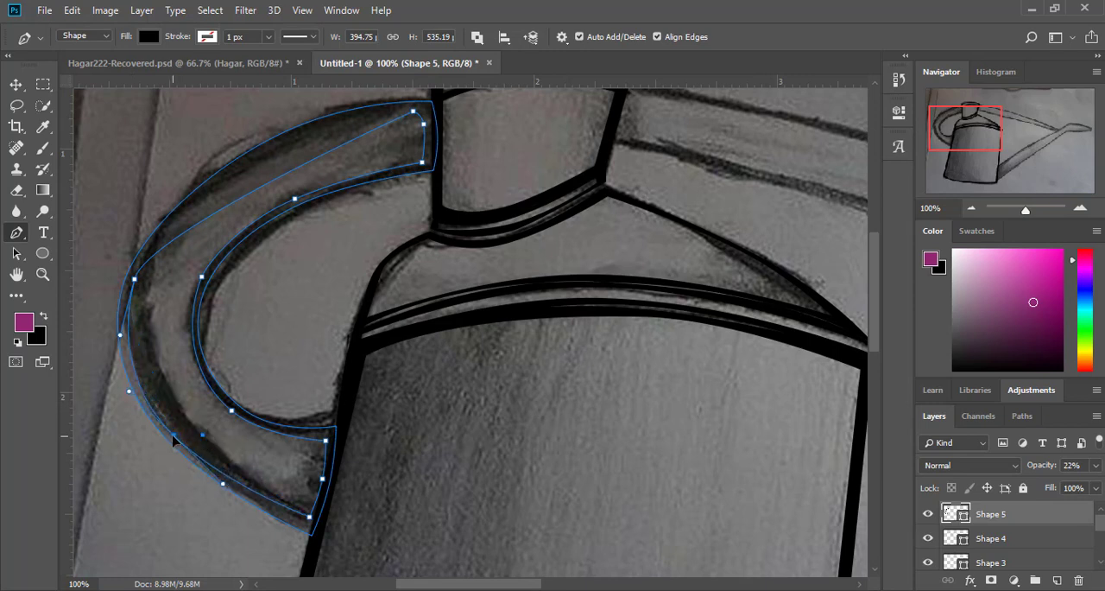
drag(289, 176, 282, 142)
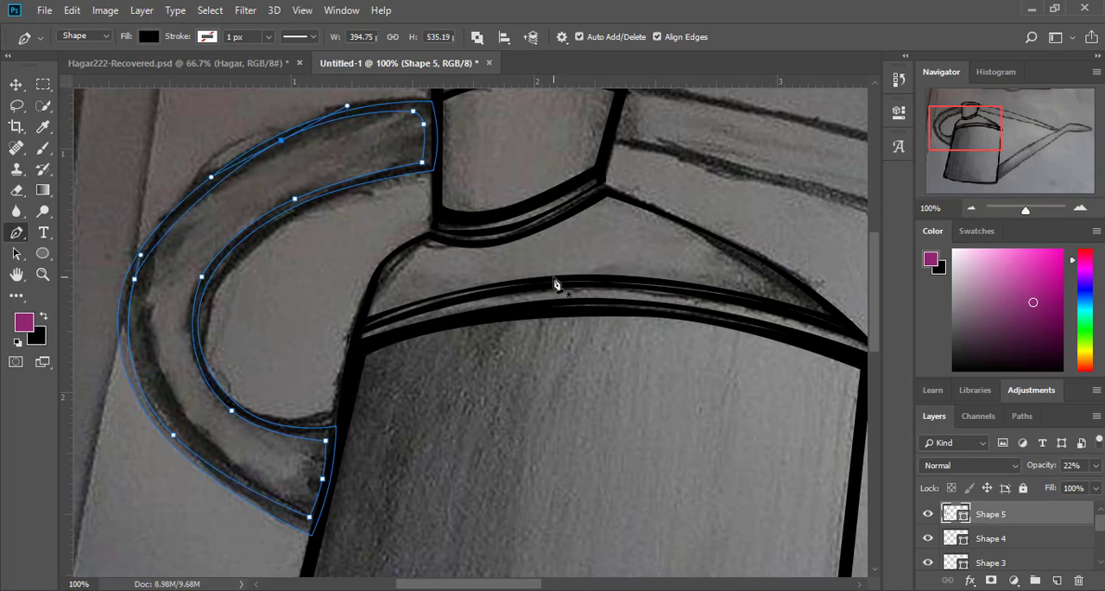
drag(136, 281, 141, 246)
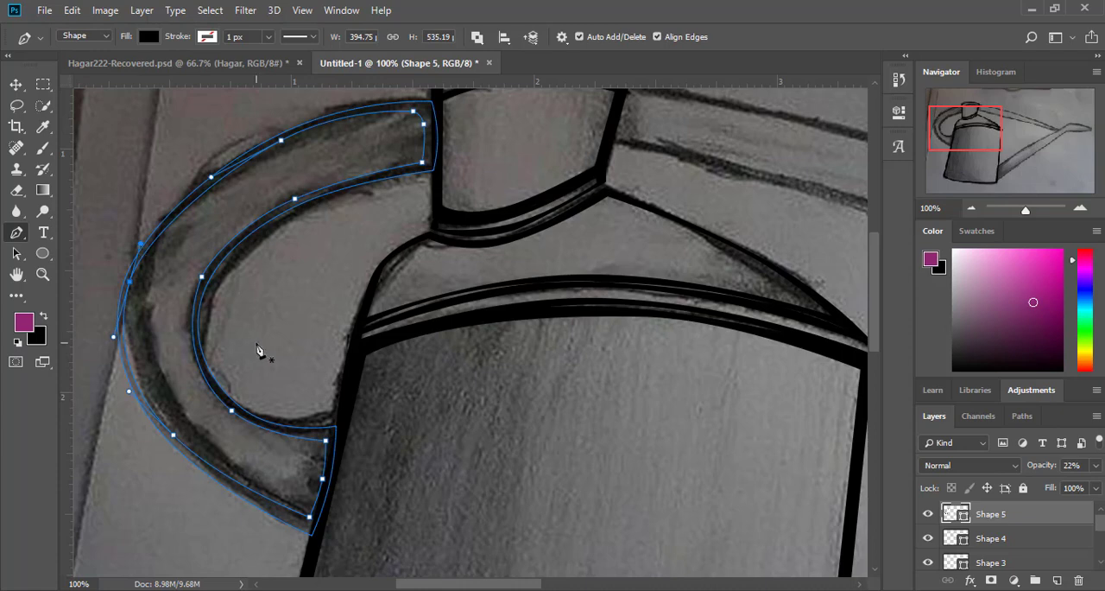
Step: Restore the handle shape's opacity to 100%
scroll(577, 259, up, 3)
click(1096, 466)
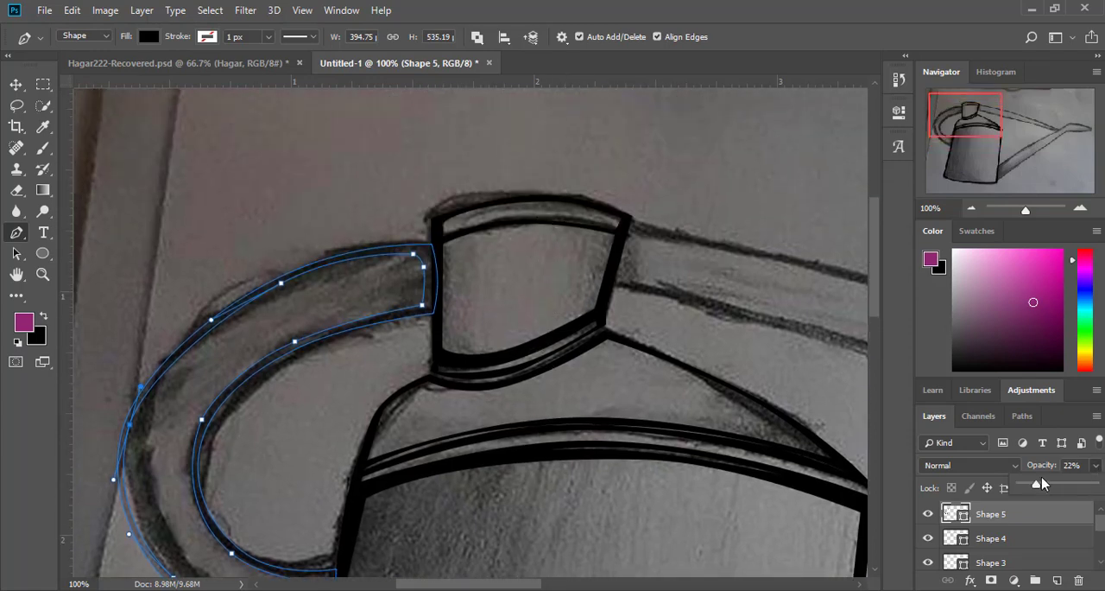
drag(1036, 484, 1097, 485)
Step: Draw the brace from the neck to the spout as a four-cornered shape on a new layer, about 1098 by 348 px
drag(967, 119, 1043, 146)
click(478, 36)
click(490, 59)
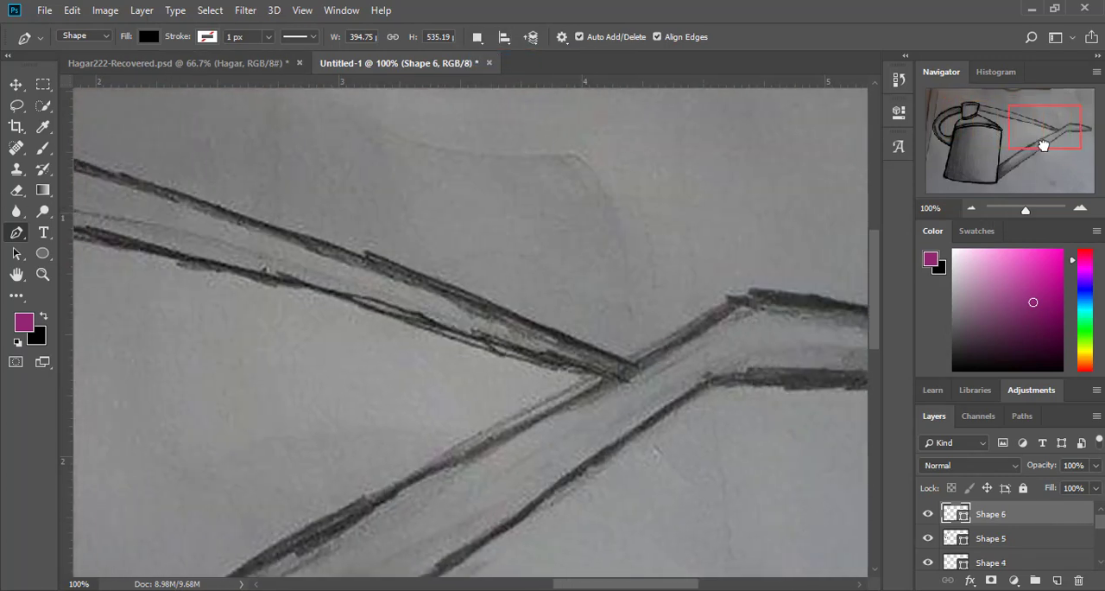
click(611, 382)
mouse_move(1064, 125)
mouse_down()
mouse_move(1005, 121)
mouse_move(1051, 127)
mouse_up()
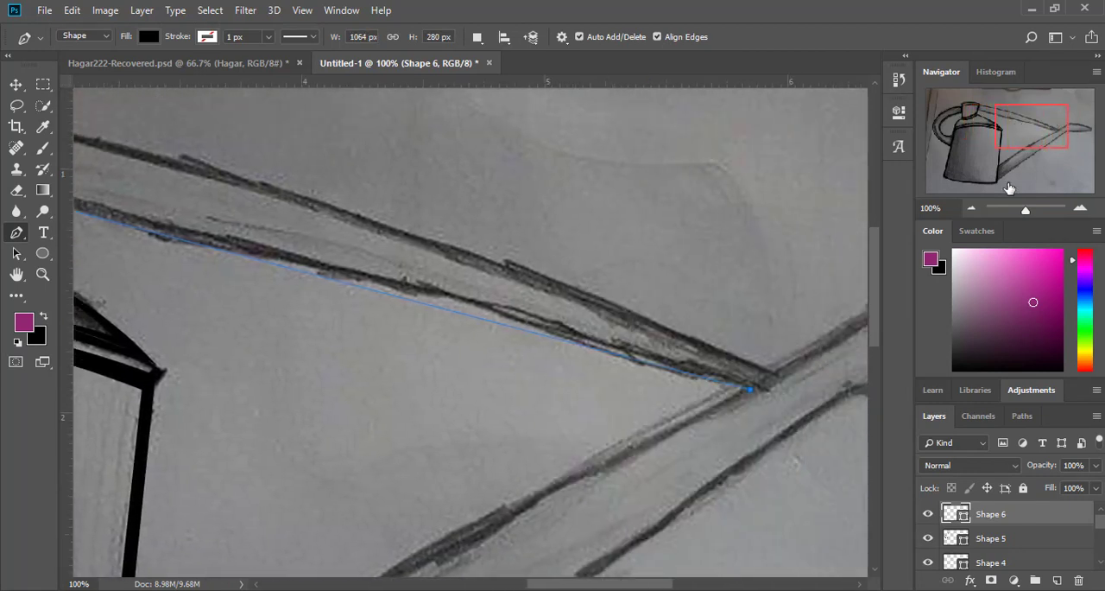
click(778, 377)
drag(1014, 128, 944, 117)
click(652, 232)
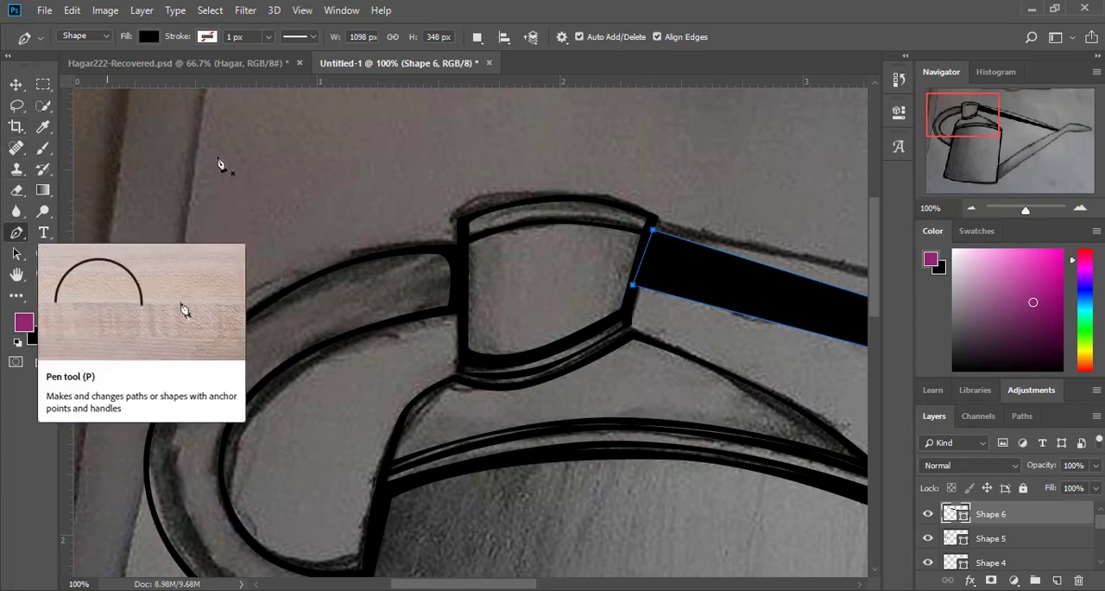
Step: Cut out the brace's interior with Exclude Overlapping Shapes, following its four edges slightly inside to leave an outline
click(476, 36)
click(516, 120)
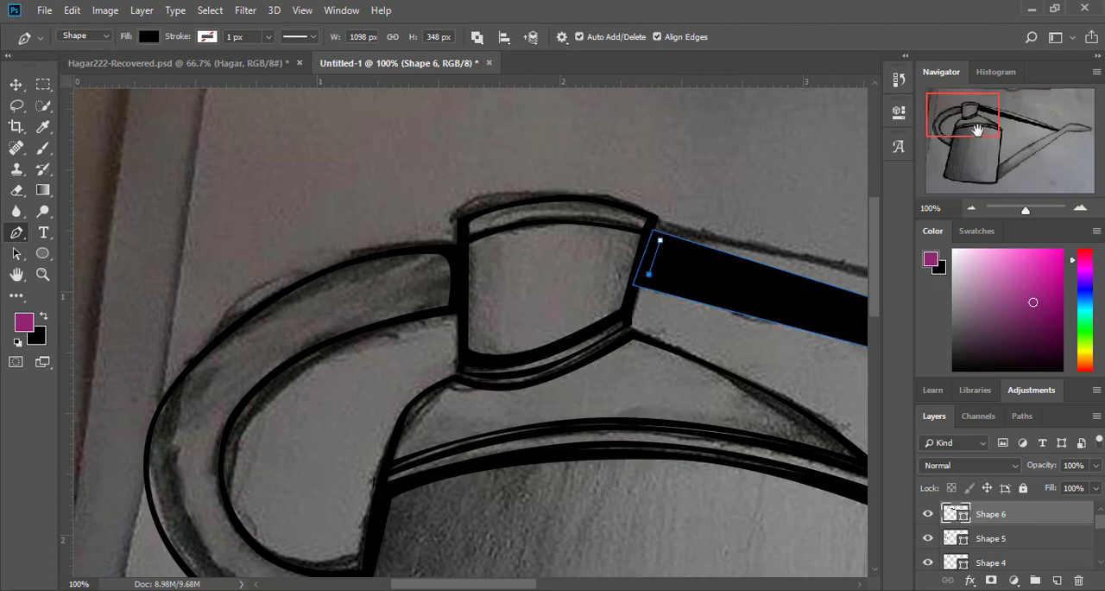
drag(978, 130, 1071, 148)
click(756, 451)
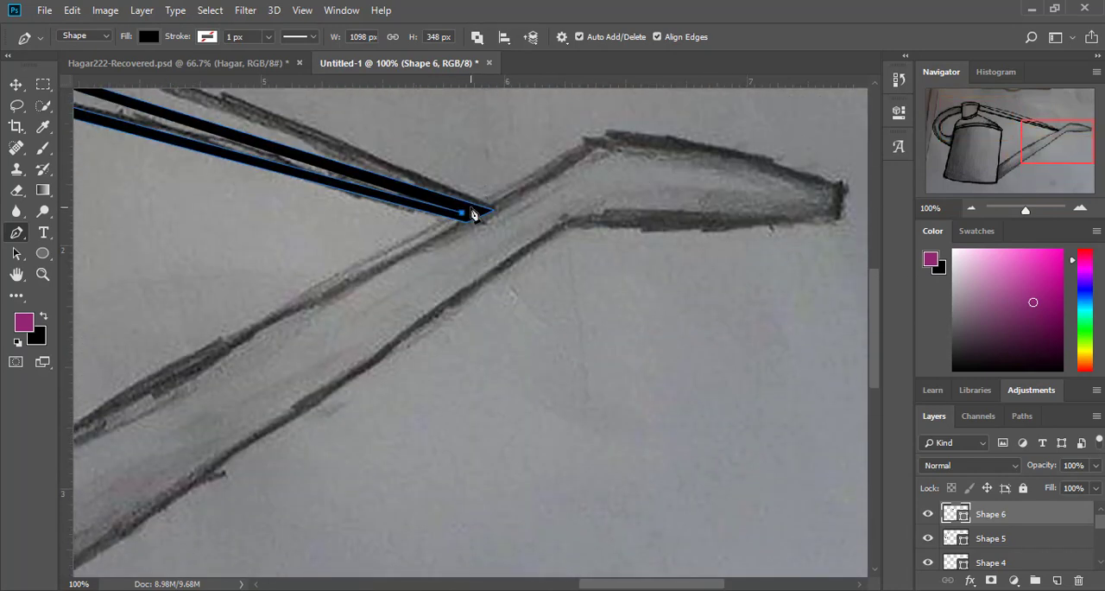
click(468, 211)
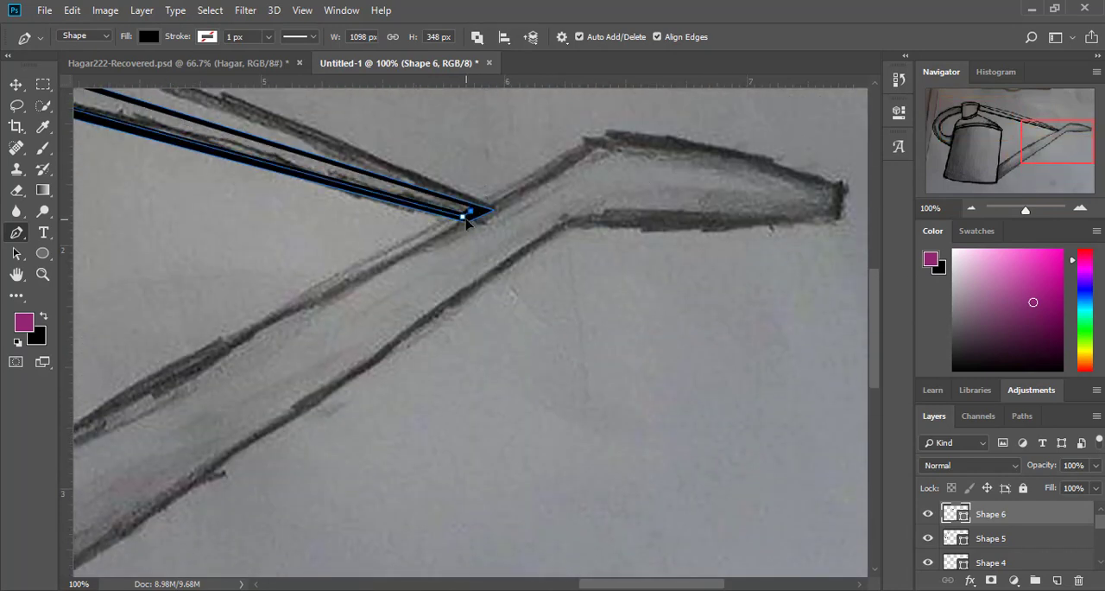
click(466, 216)
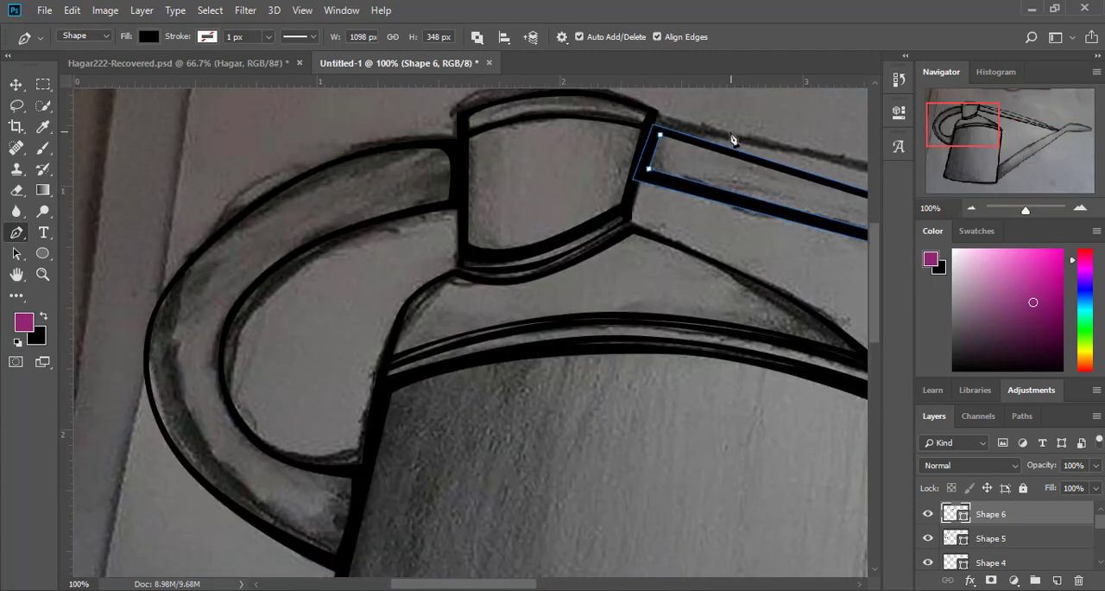
click(661, 138)
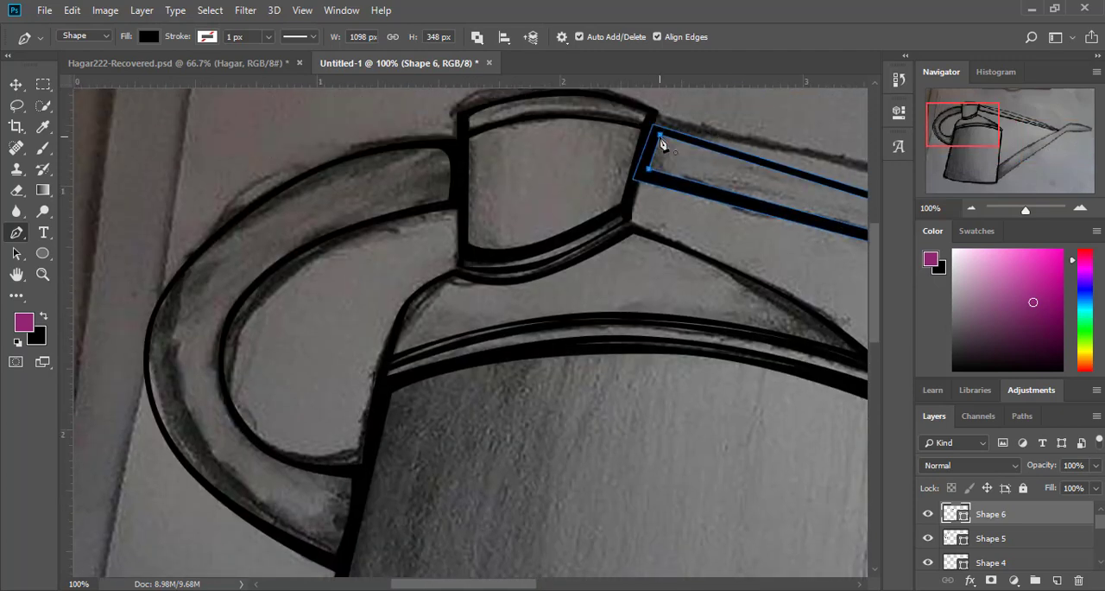
Step: Start the spout as a new shape layer, tracing from the nozzle tip over the bend along the upper edge, and curve the nozzle's top
drag(960, 145, 1046, 159)
click(479, 37)
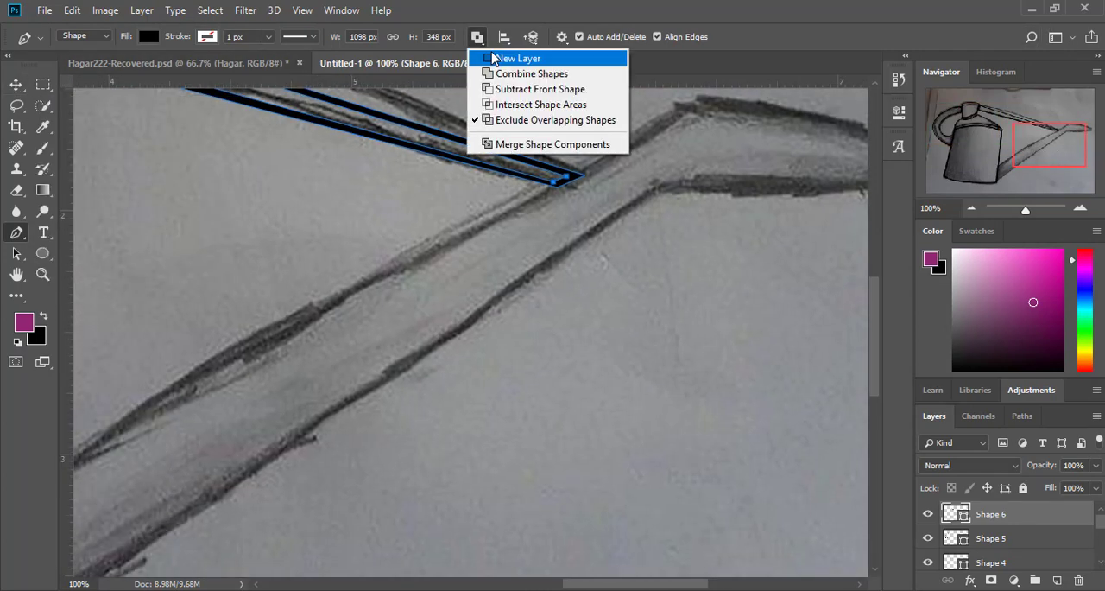
click(510, 58)
drag(1051, 146, 1059, 140)
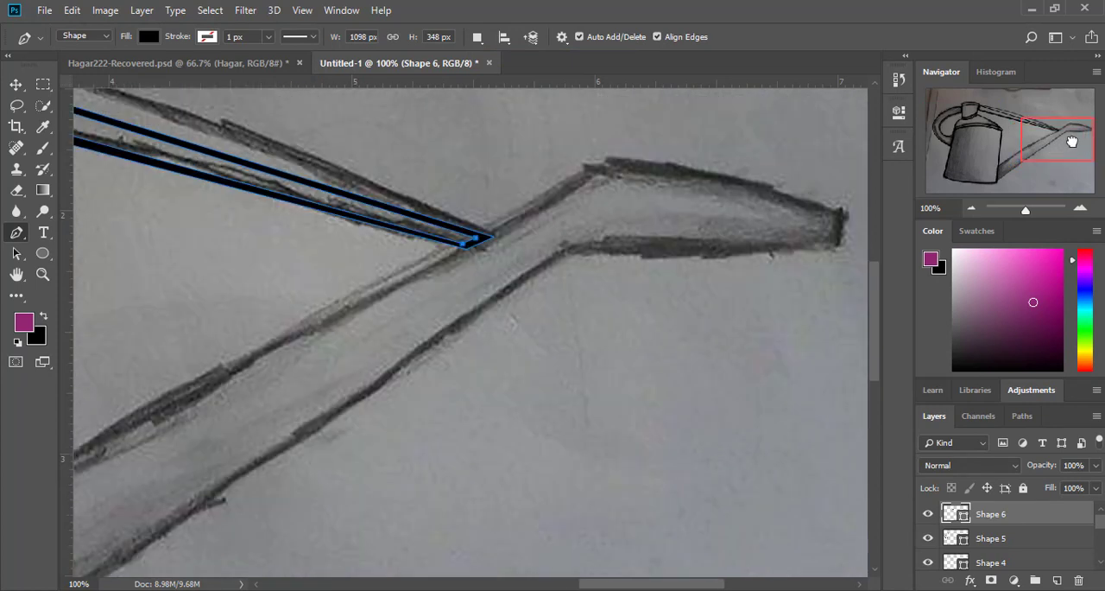
click(839, 213)
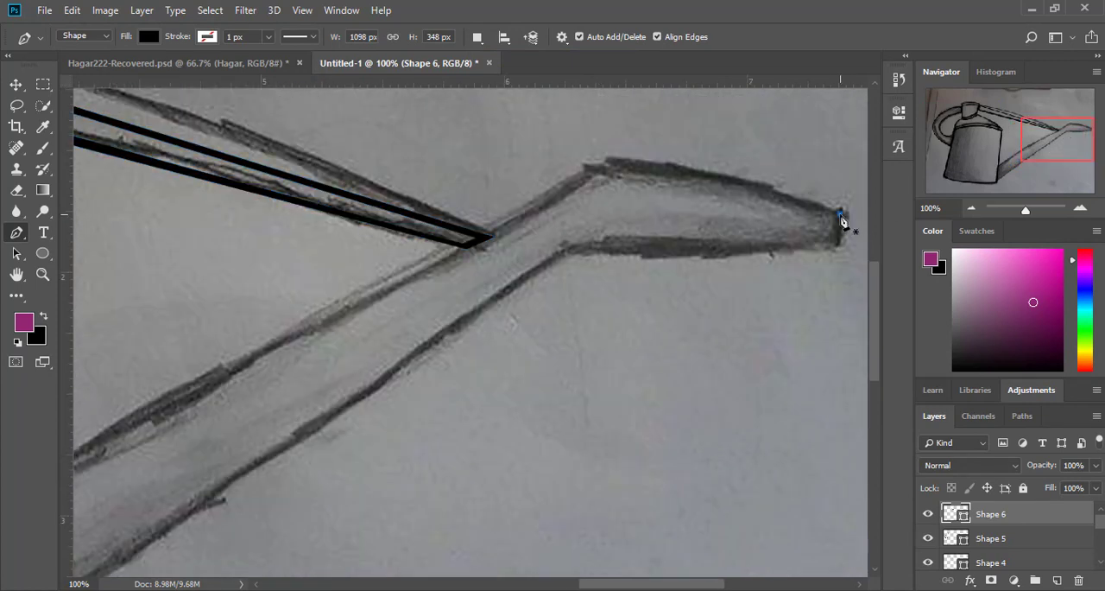
click(591, 166)
drag(669, 188, 679, 166)
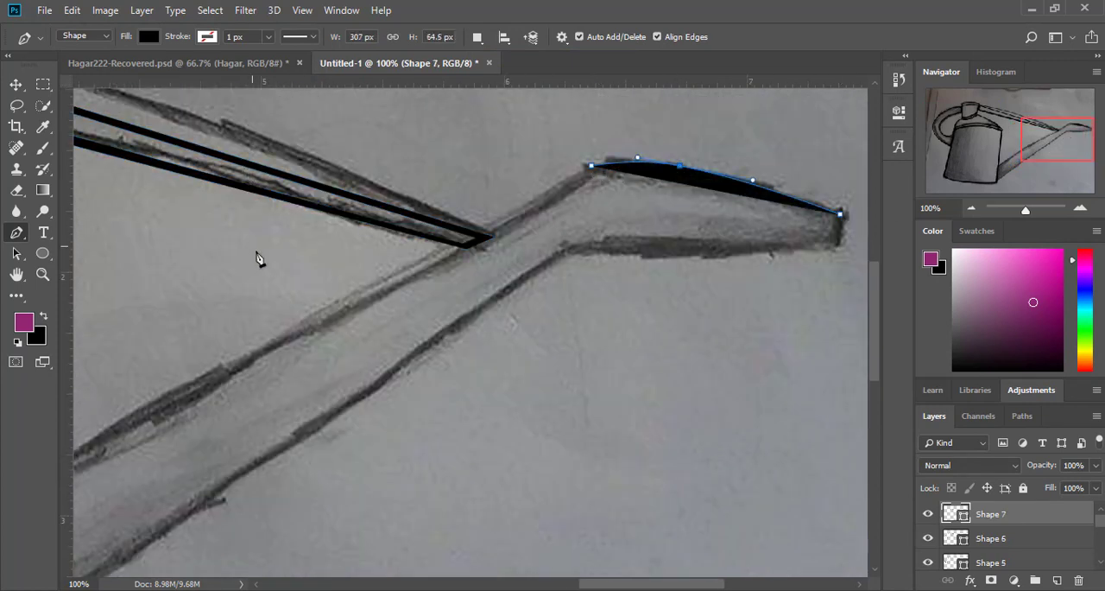
click(217, 373)
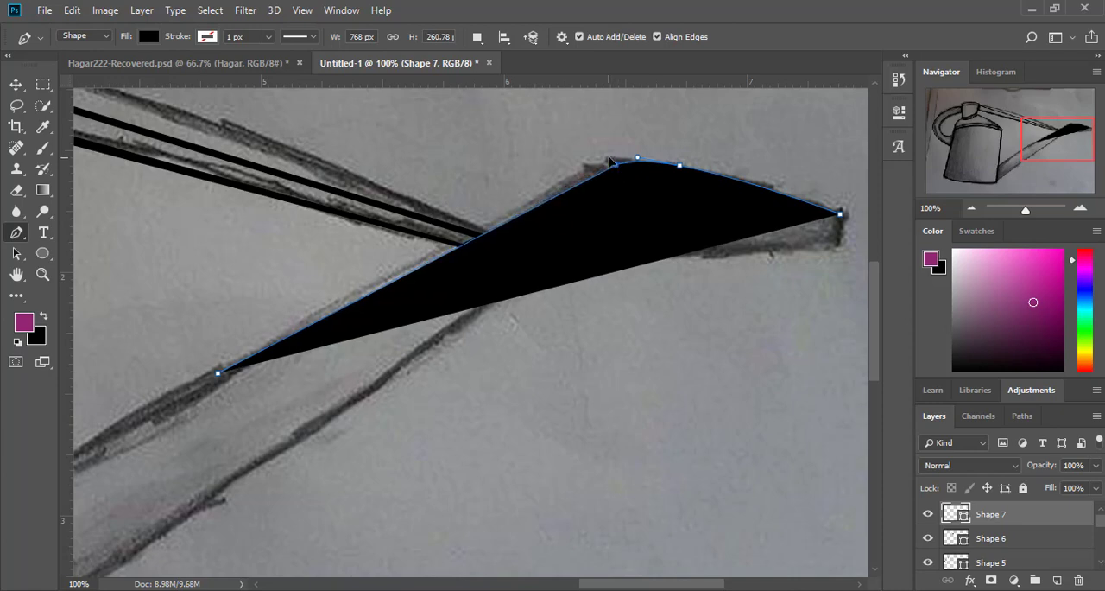
click(615, 162)
Step: Extend the spout outline to the body and down its side, and lower the shape's opacity to 9%
drag(1057, 149, 987, 180)
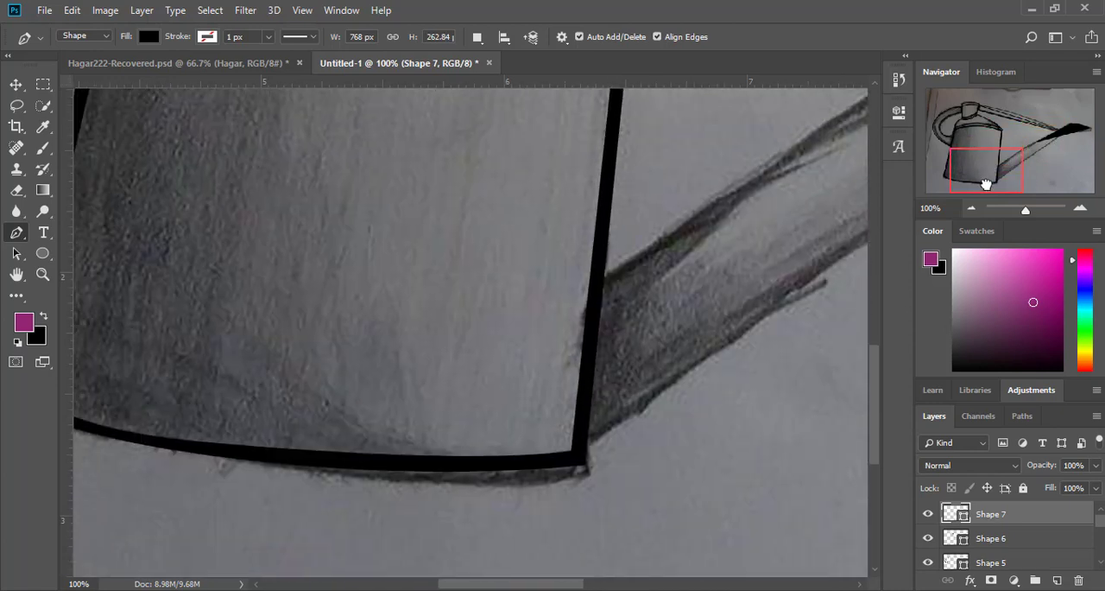
click(601, 278)
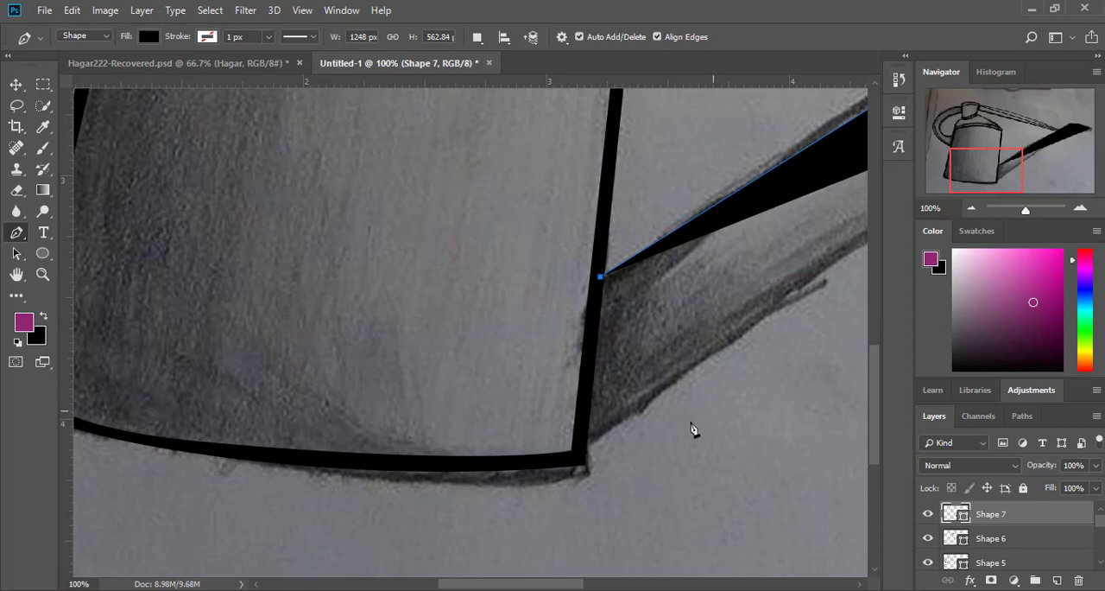
click(584, 443)
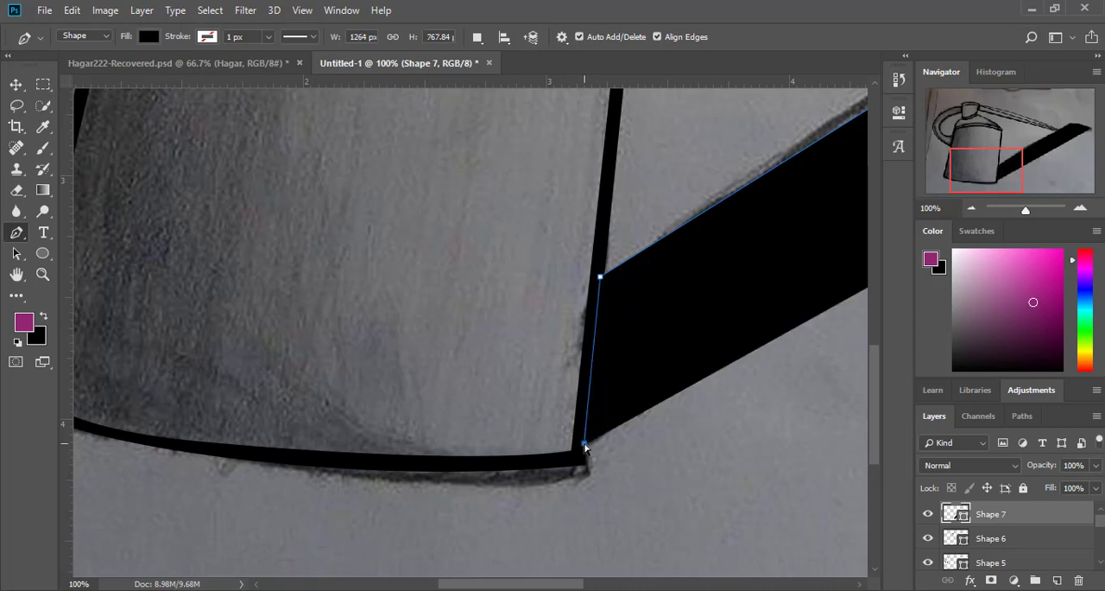
click(1095, 465)
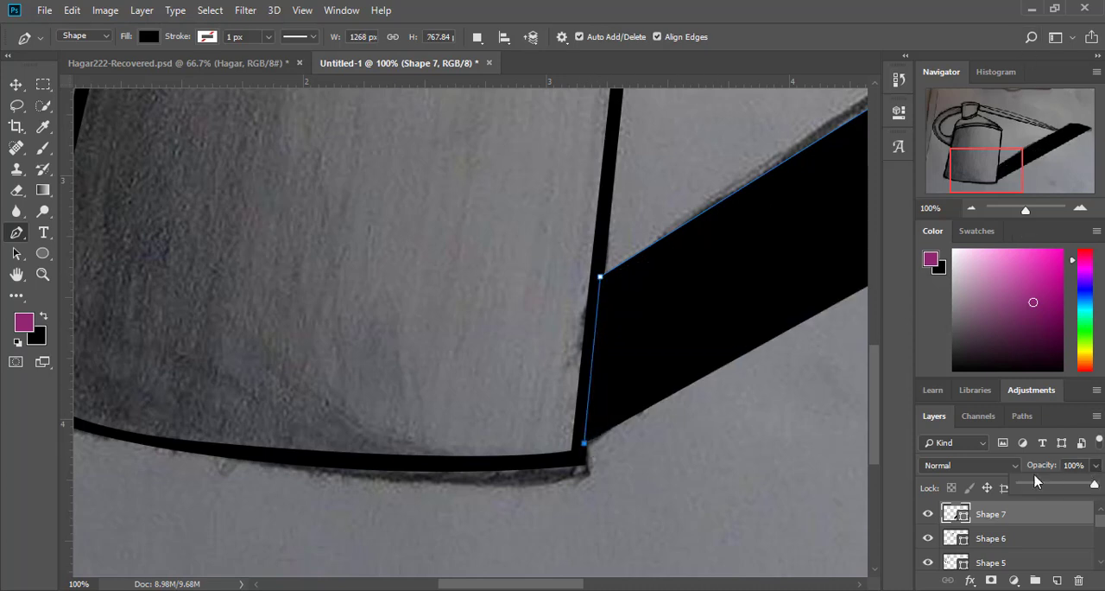
click(1027, 481)
Step: Trace the spout's lower edge to the nozzle tip, bow the nozzle's underside and close the outline
drag(996, 178, 1068, 142)
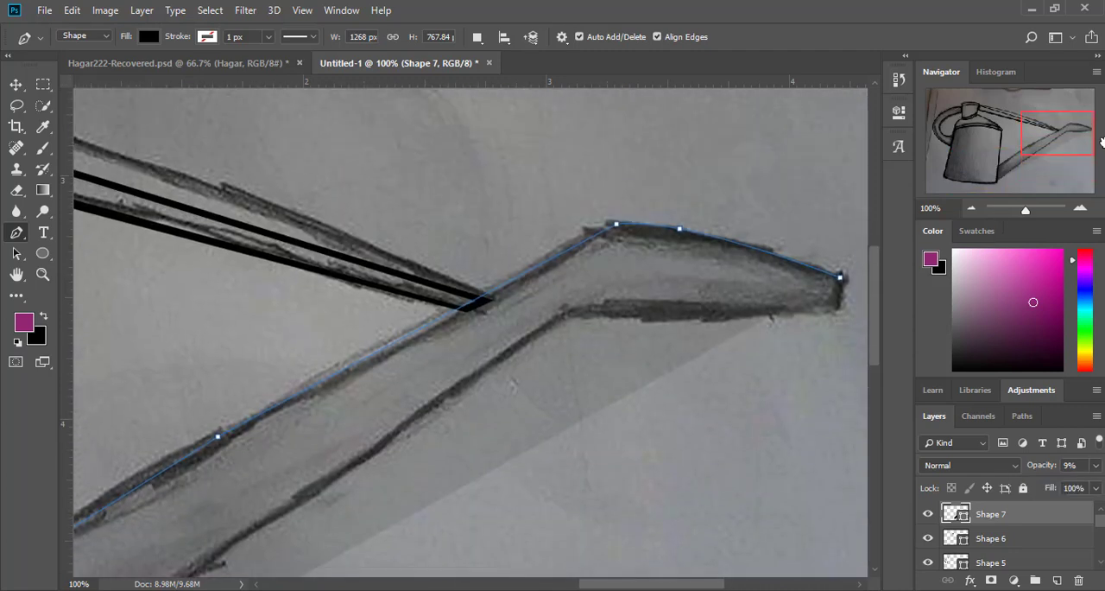
click(573, 310)
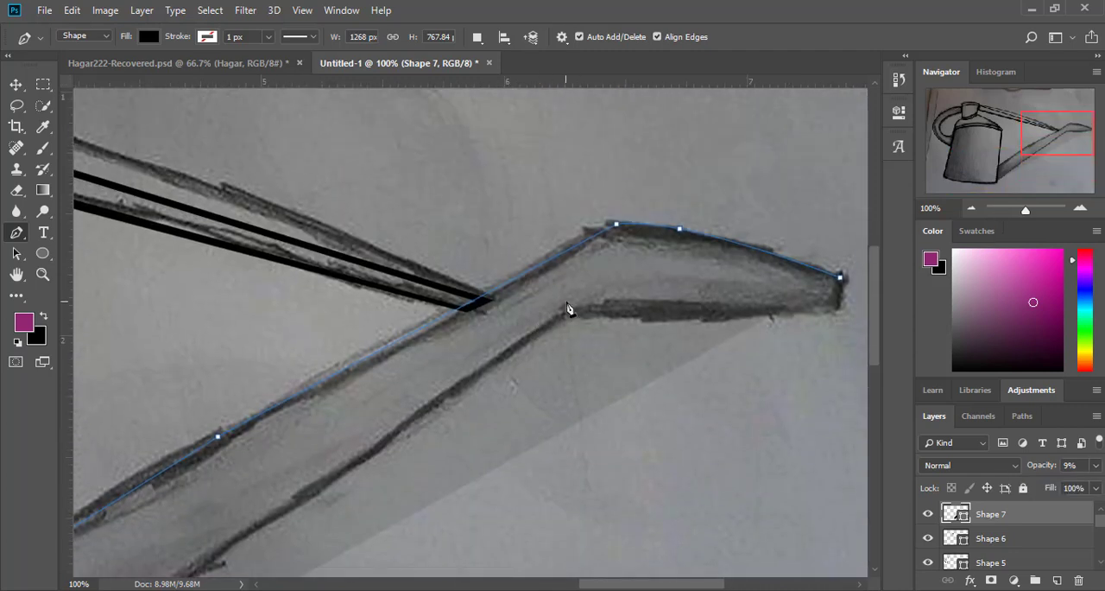
click(835, 312)
drag(744, 311, 732, 321)
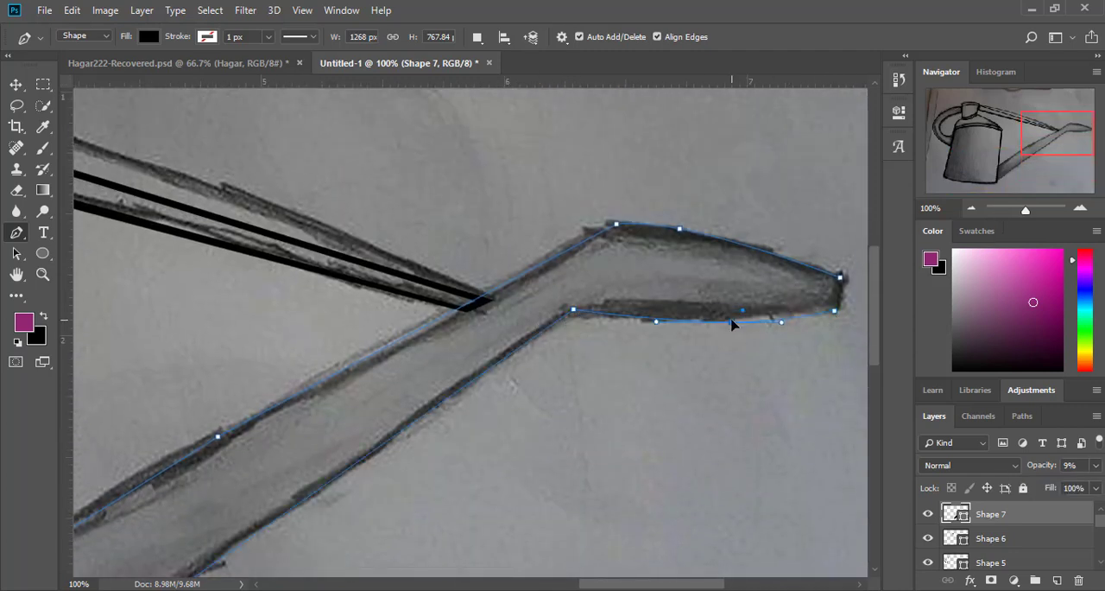
click(841, 280)
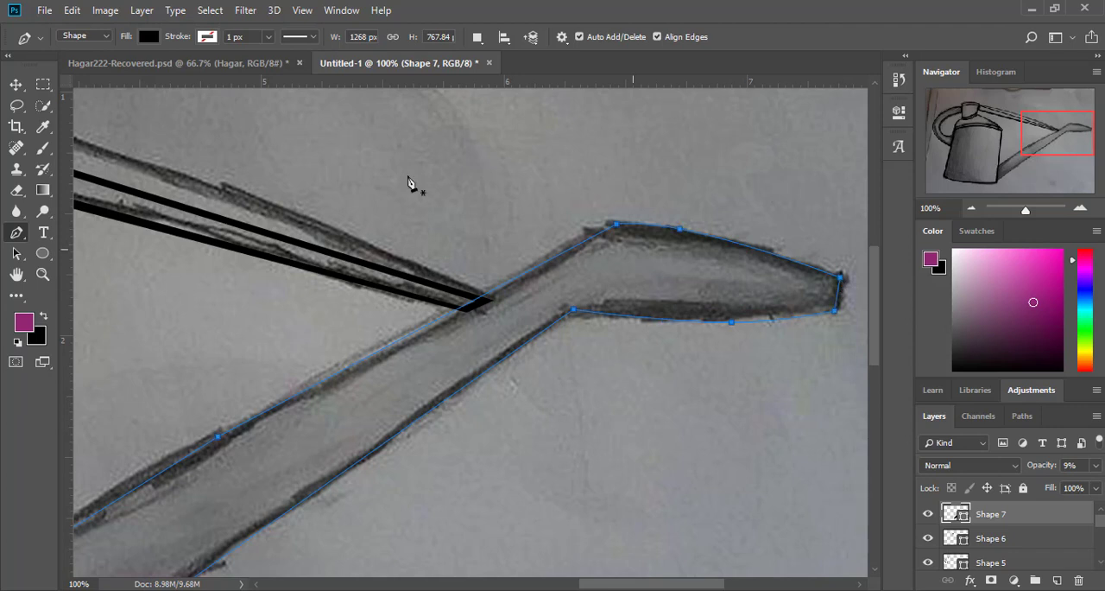
Step: Start a cut-out in the spout with Exclude Overlapping Shapes, tracing inside the nozzle end, the lower edge and the body end
click(477, 37)
click(545, 117)
drag(571, 307, 726, 320)
drag(1061, 146, 1007, 170)
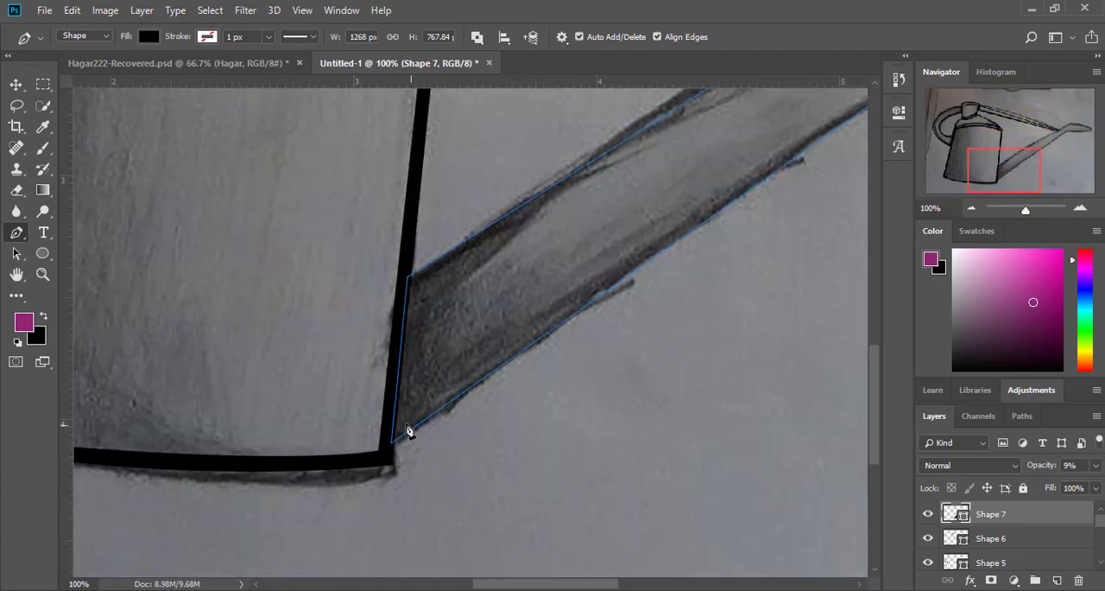
click(397, 438)
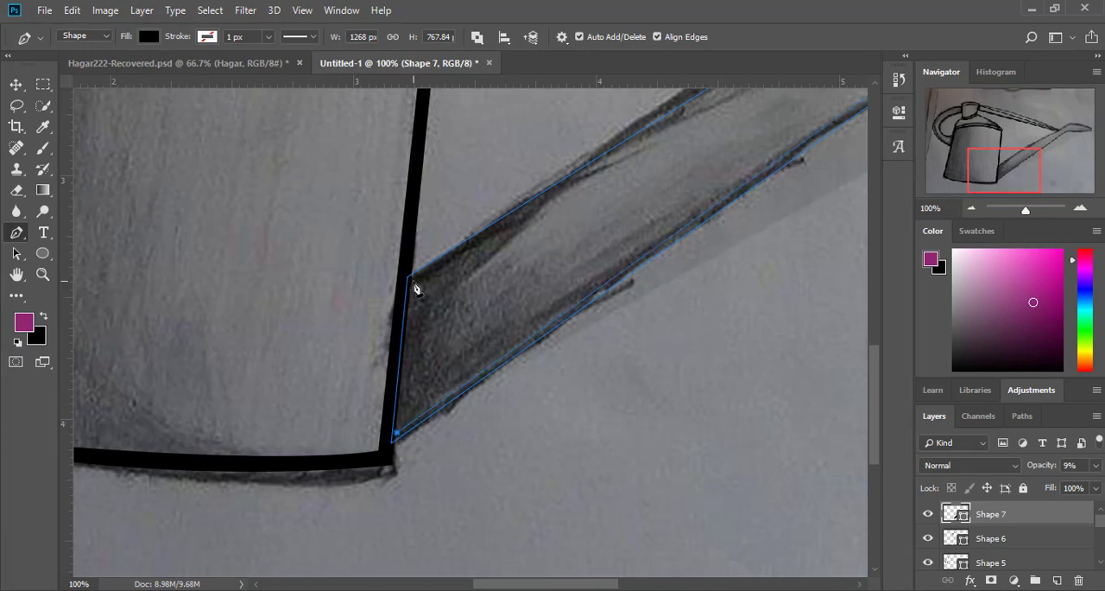
click(414, 282)
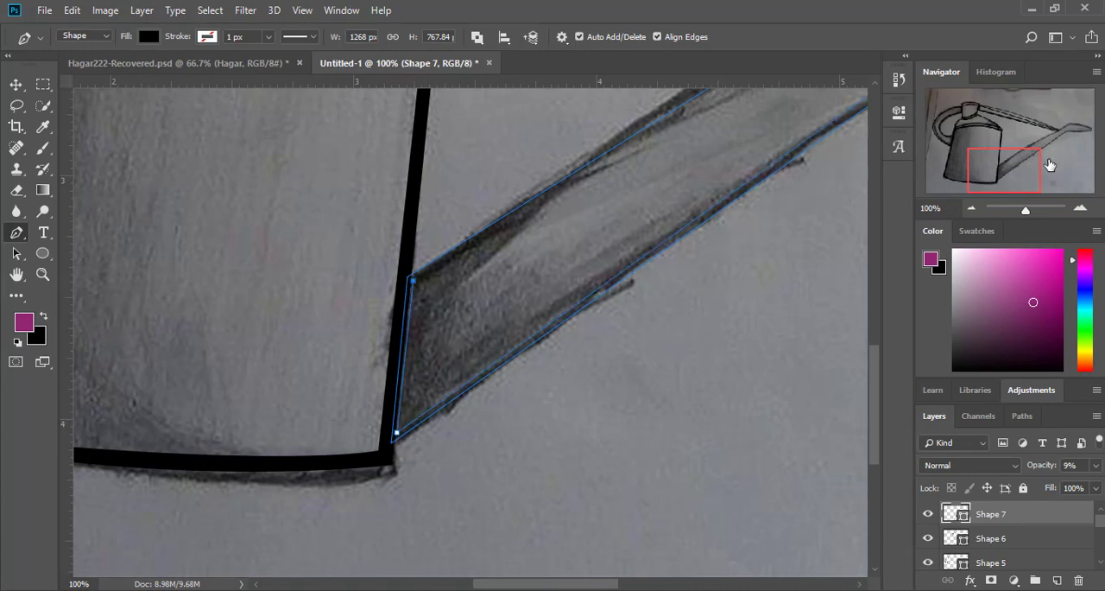
Step: Close the spout cut-out along the upper edge, curve it to follow the outline, and restore the shape's opacity to 100%
drag(1050, 165, 1089, 129)
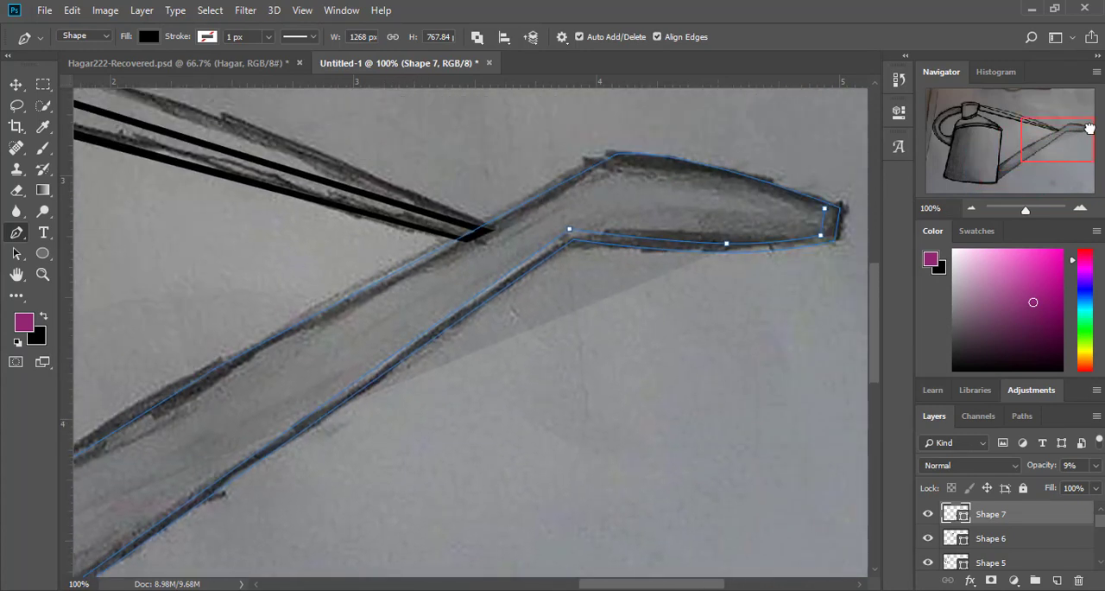
click(621, 160)
mouse_move(236, 383)
mouse_down()
mouse_move(222, 380)
mouse_move(240, 364)
mouse_up()
mouse_move(1041, 141)
mouse_down()
mouse_move(1016, 146)
mouse_move(1045, 141)
mouse_up()
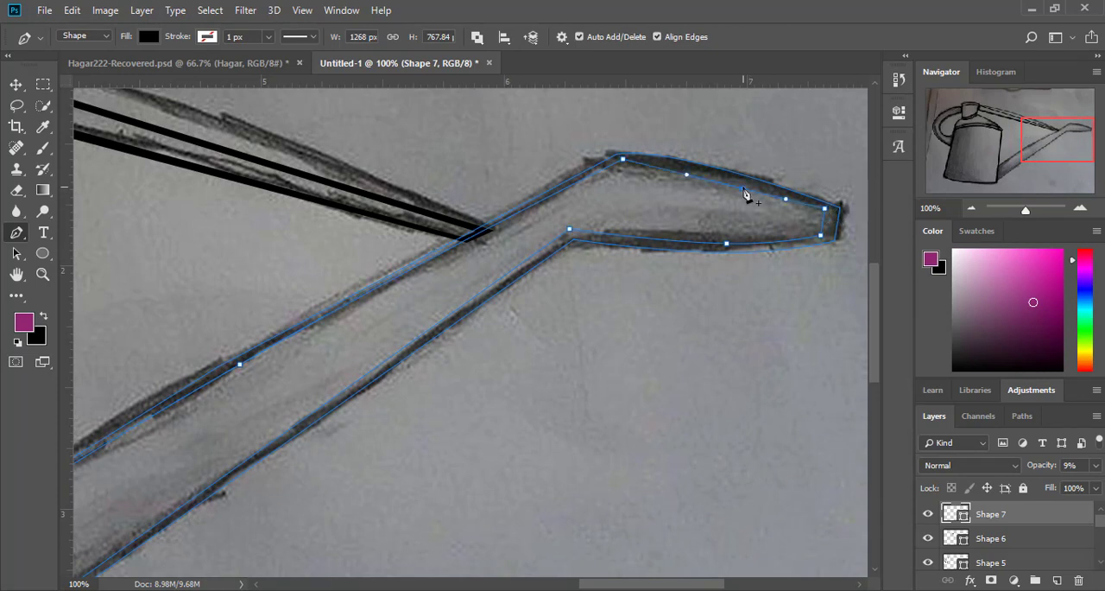
drag(746, 194, 722, 172)
click(1096, 465)
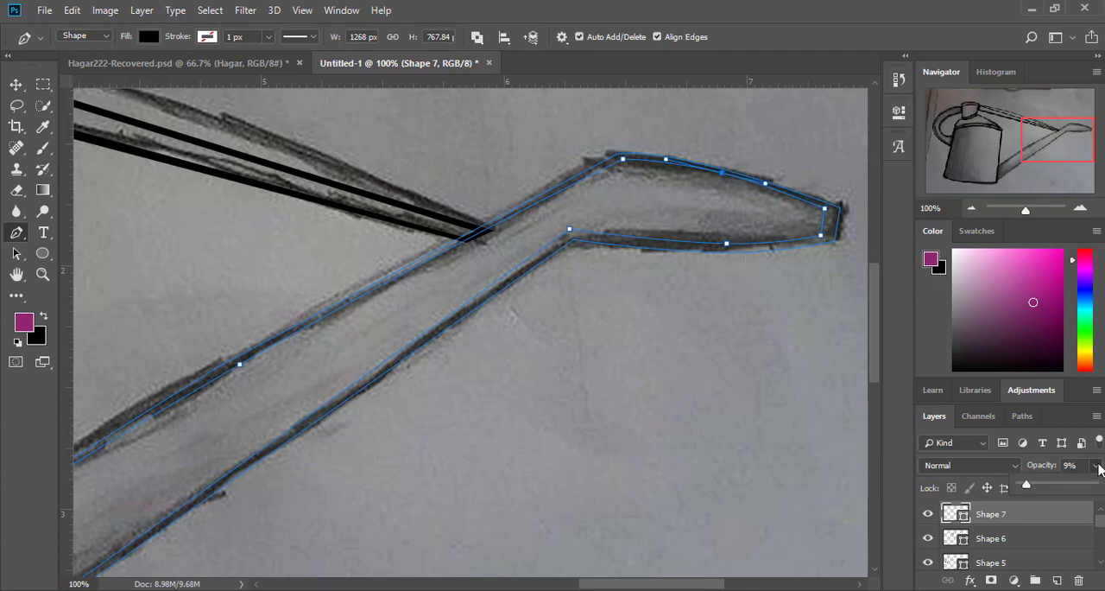
drag(1057, 481, 1098, 483)
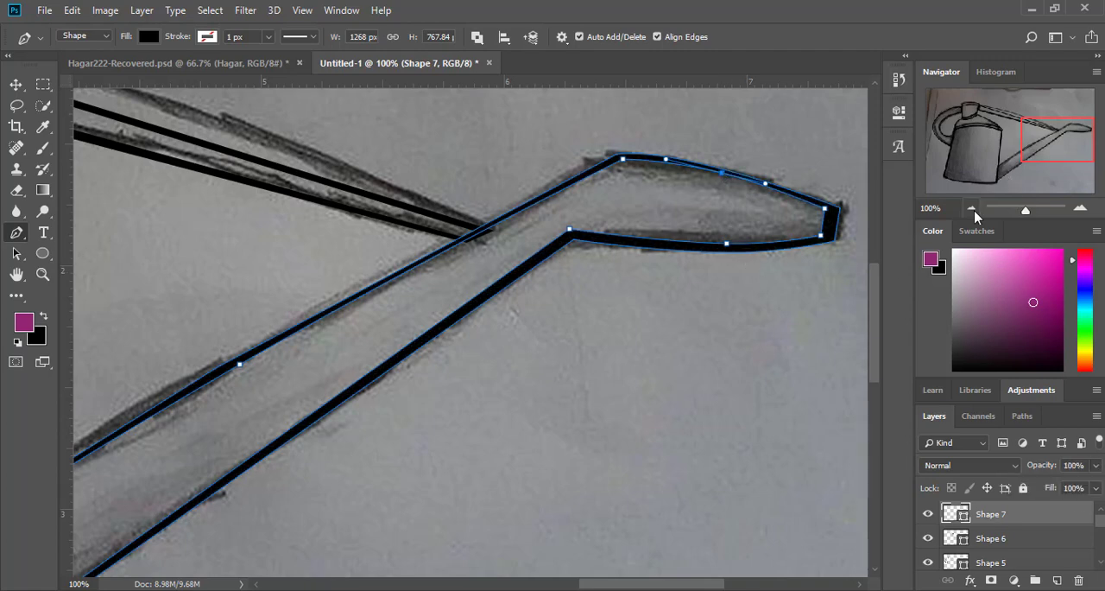
Step: Hide the sketch photo on Layer 1 so only the traced outlines show on the white background
click(973, 208)
click(972, 209)
click(972, 209)
click(972, 209)
scroll(933, 543, down, 3)
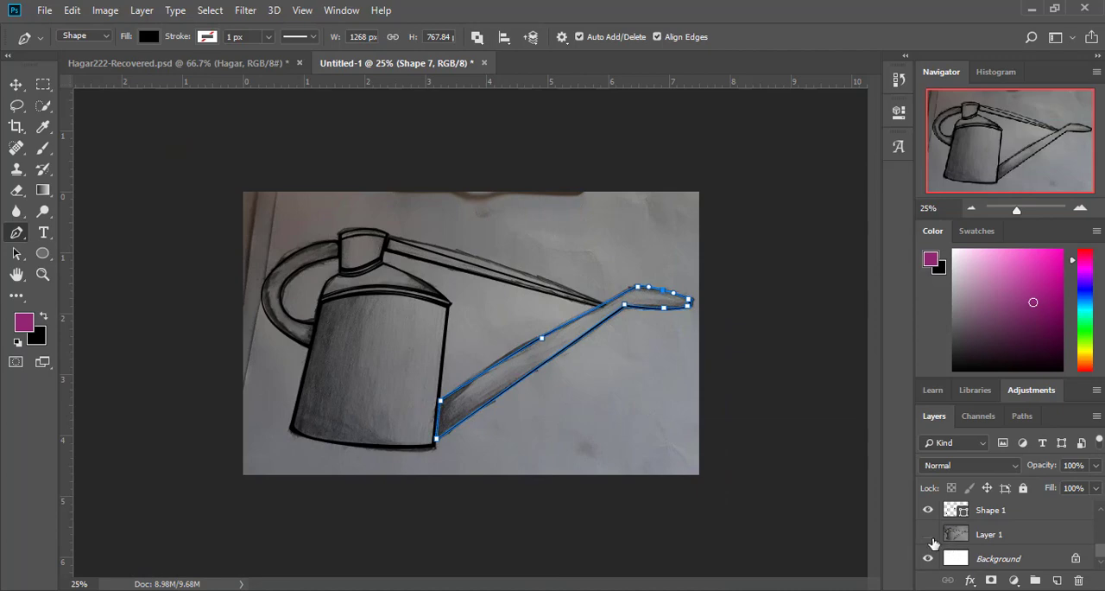
click(930, 536)
Step: Select the spout shape with the Move tool where the brace meets it
click(15, 85)
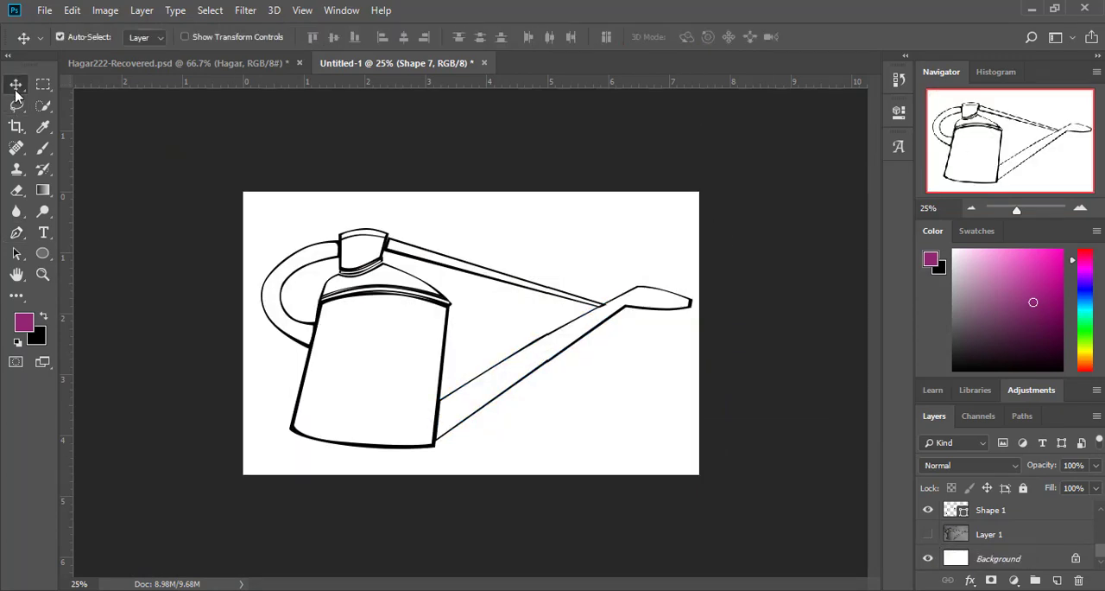
click(1080, 209)
click(1080, 209)
click(1081, 209)
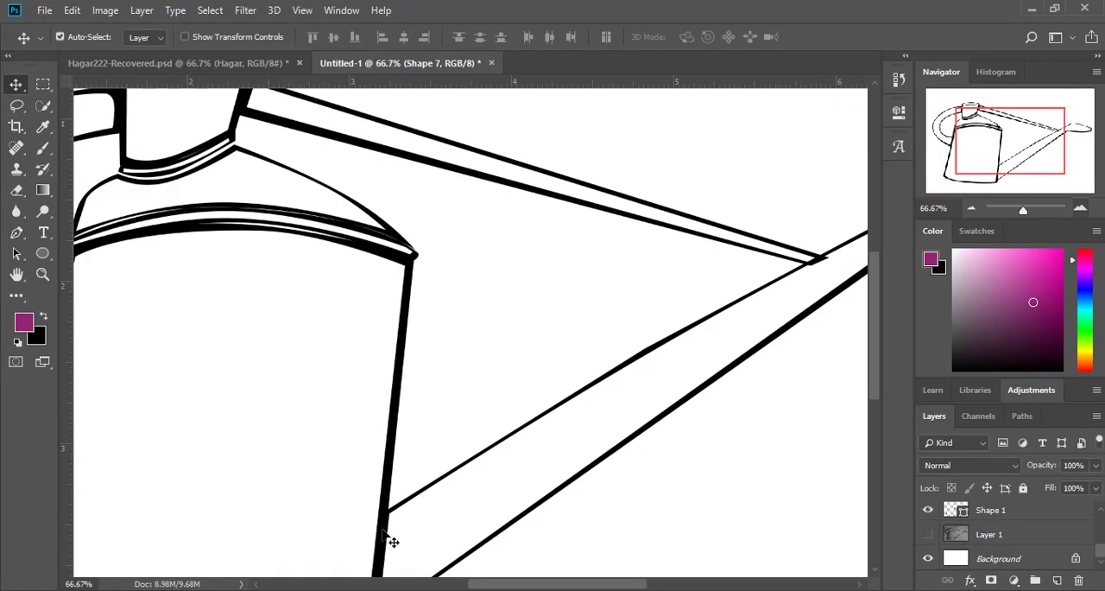
click(818, 260)
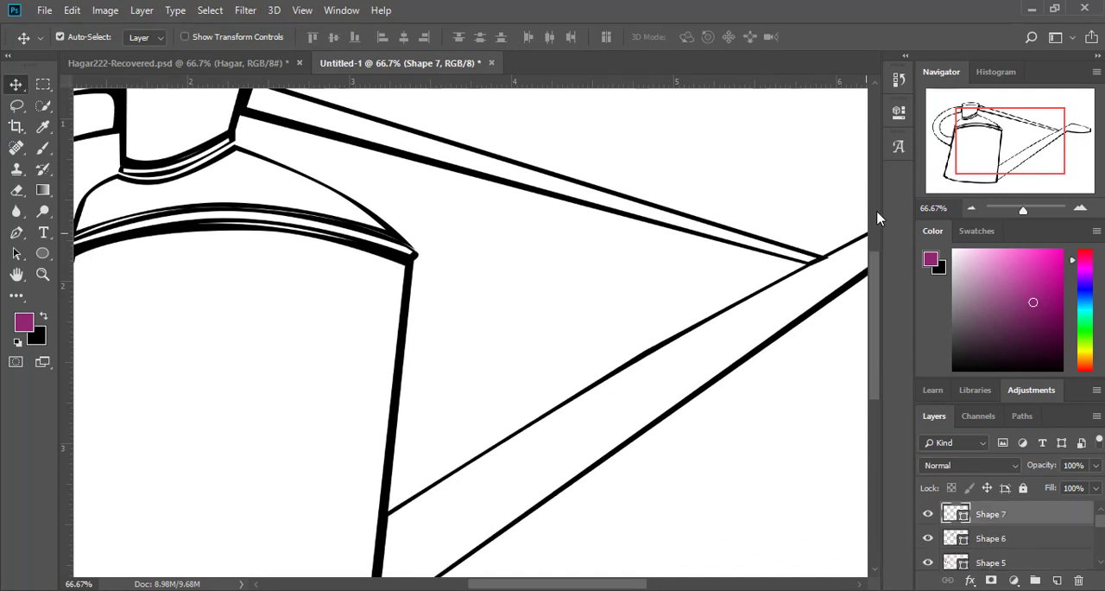
click(971, 210)
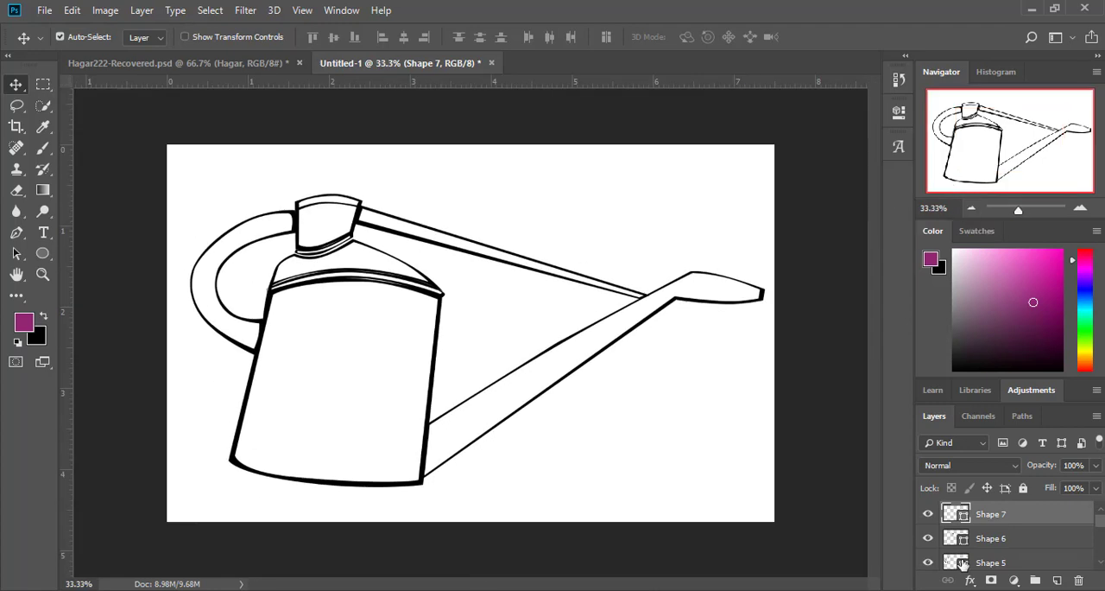
Step: Show the sketch photo on Layer 1 for comparison with the traced outlines, and hide it again
scroll(960, 557, down, 3)
click(928, 534)
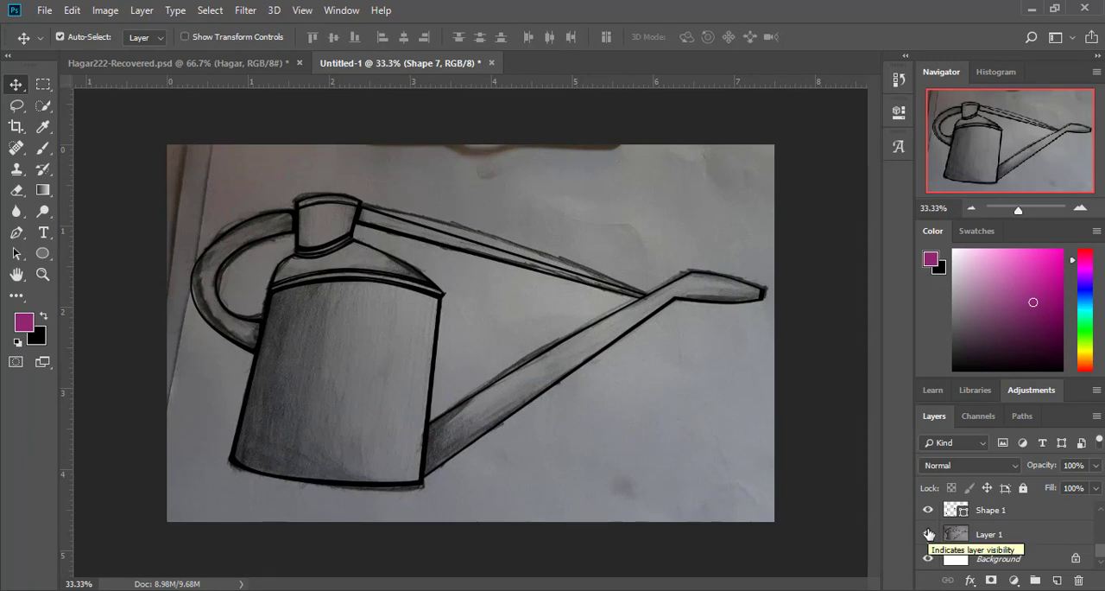
click(928, 533)
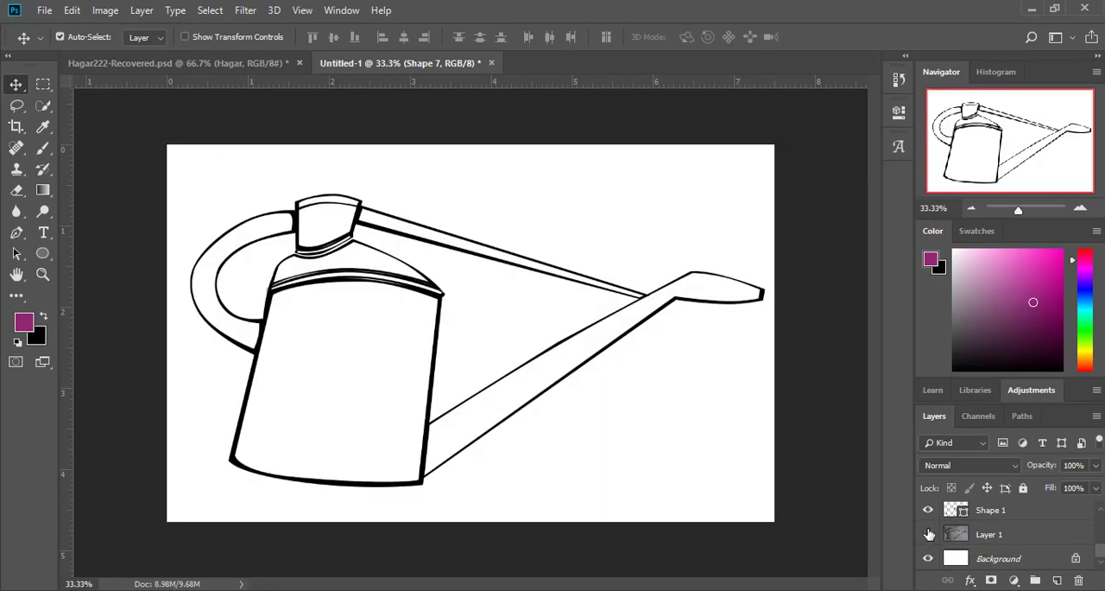